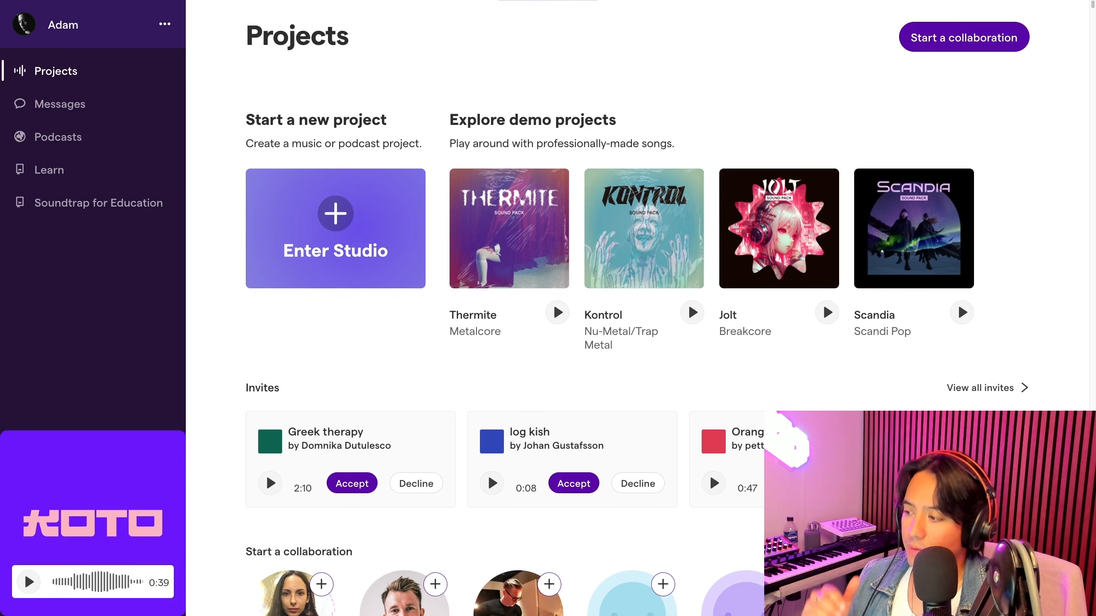
Look through the invites, suggested collaborators, recent projects and folders on the Projects page
scroll(637, 344, "down", 1)
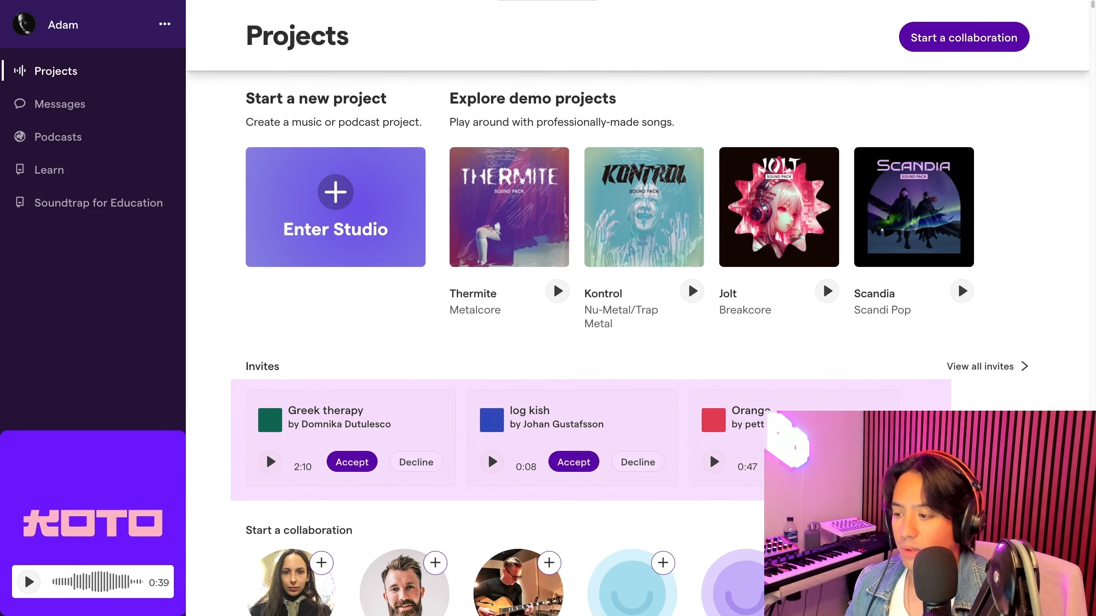
scroll(638, 344, "down", 5)
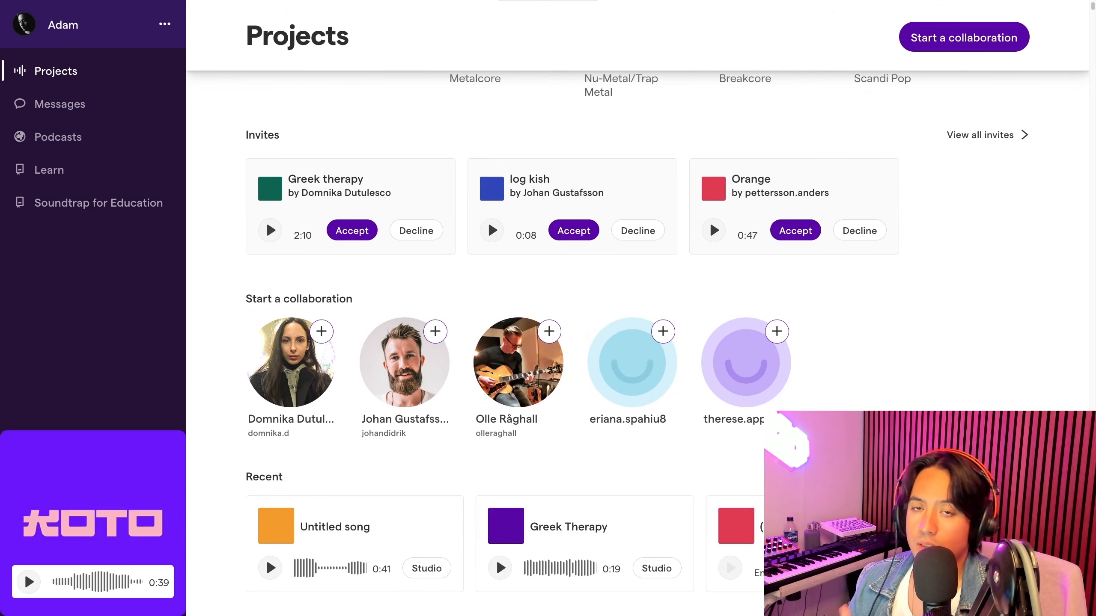
scroll(561, 341, "down", 4)
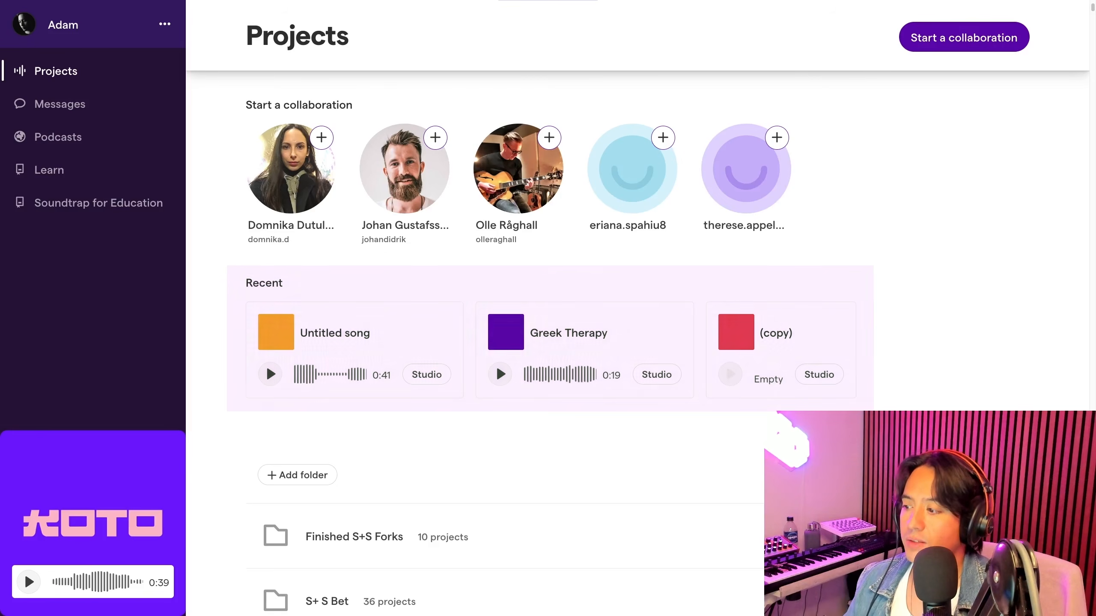
scroll(560, 341, "down", 2)
scroll(328, 485, "down", 1)
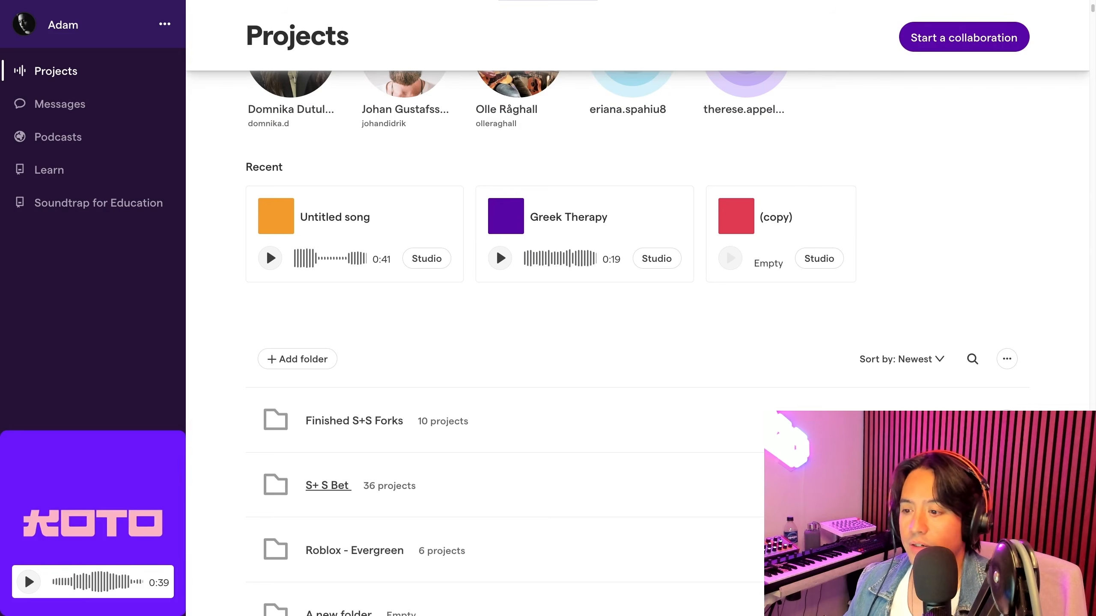
scroll(561, 341, "up", 10)
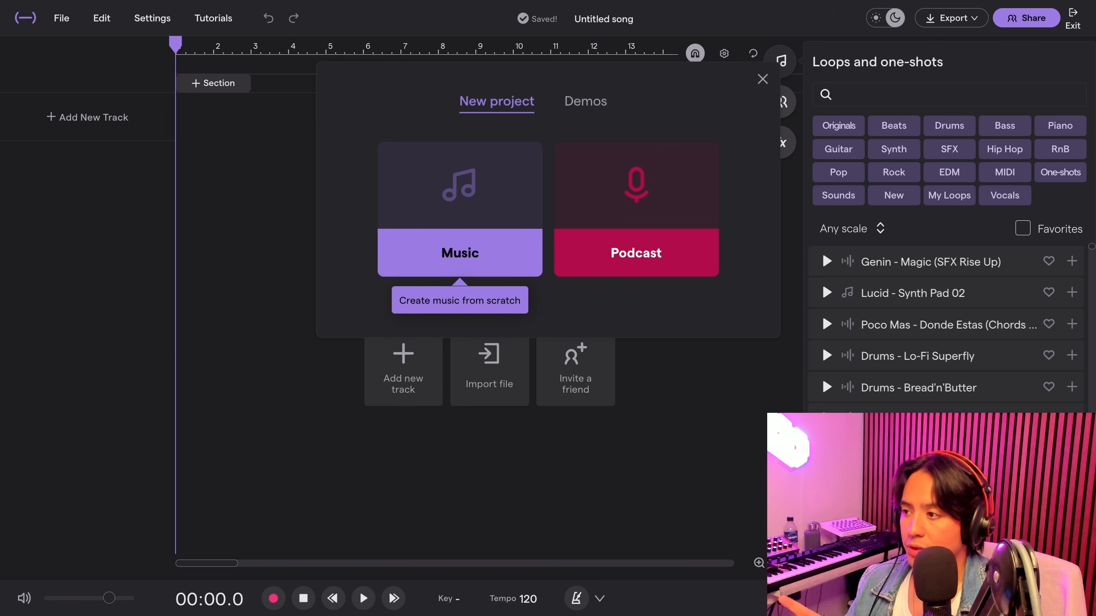
Create a music project from scratch and lower the master volume slightly
left_click(459, 253)
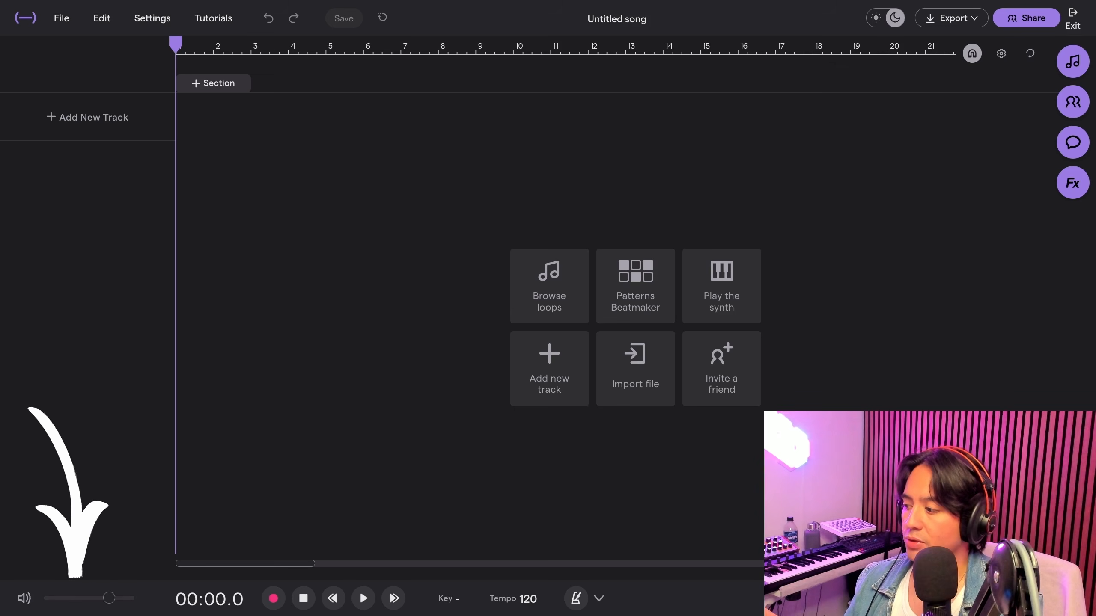
left_click_drag(110, 598, 108, 599)
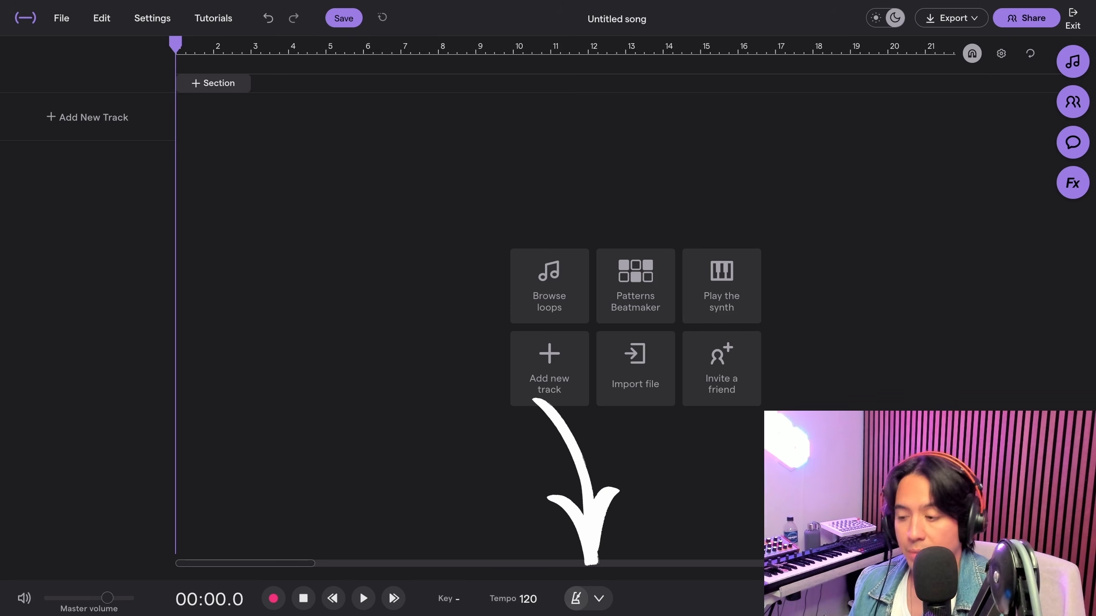
left_click(599, 599)
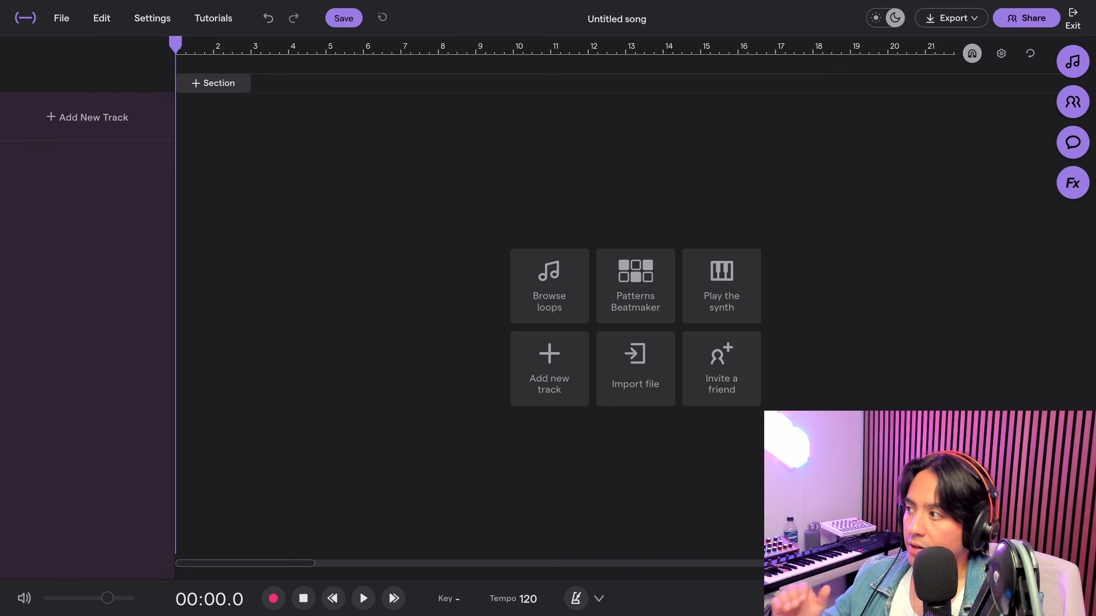
Add a new Keys track with the default Grand Piano instrument
left_click(88, 117)
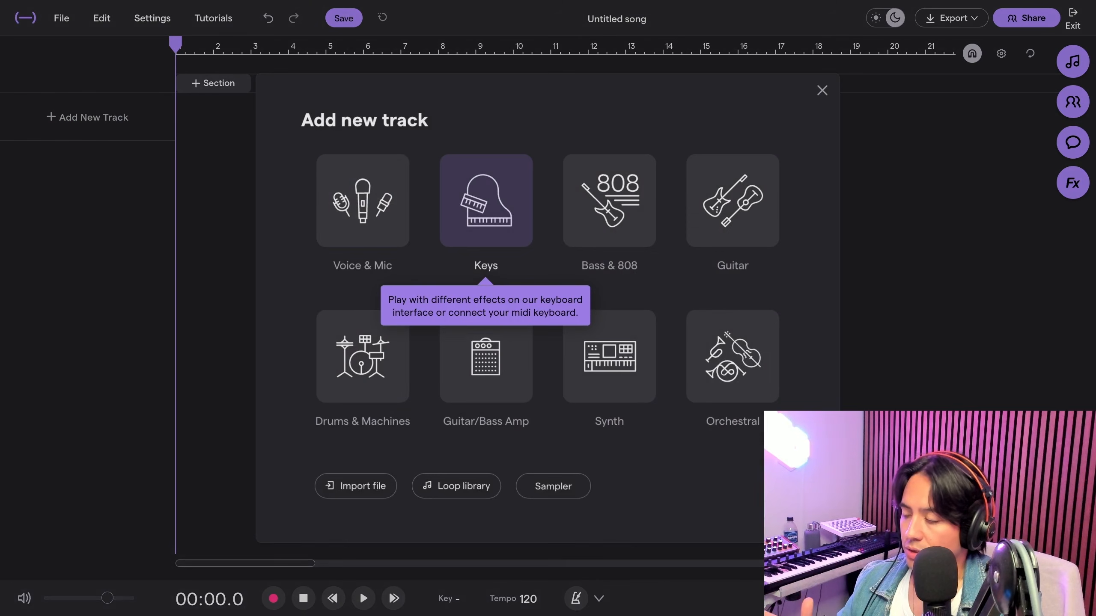
left_click(485, 200)
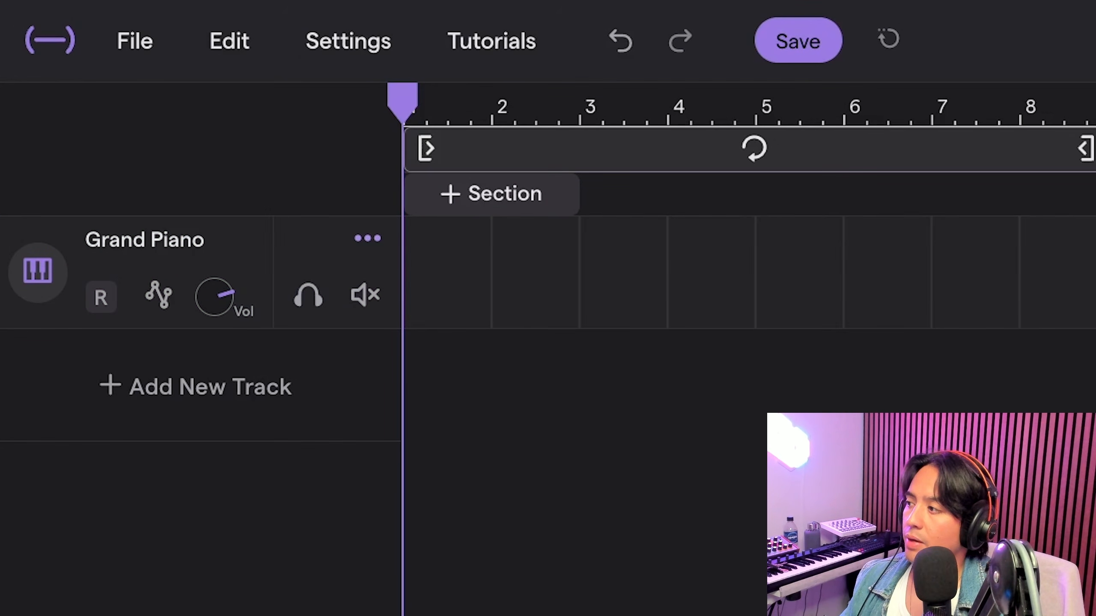
Try record arming on the Grand Piano track and view the automation parameters it offers
left_click(101, 298)
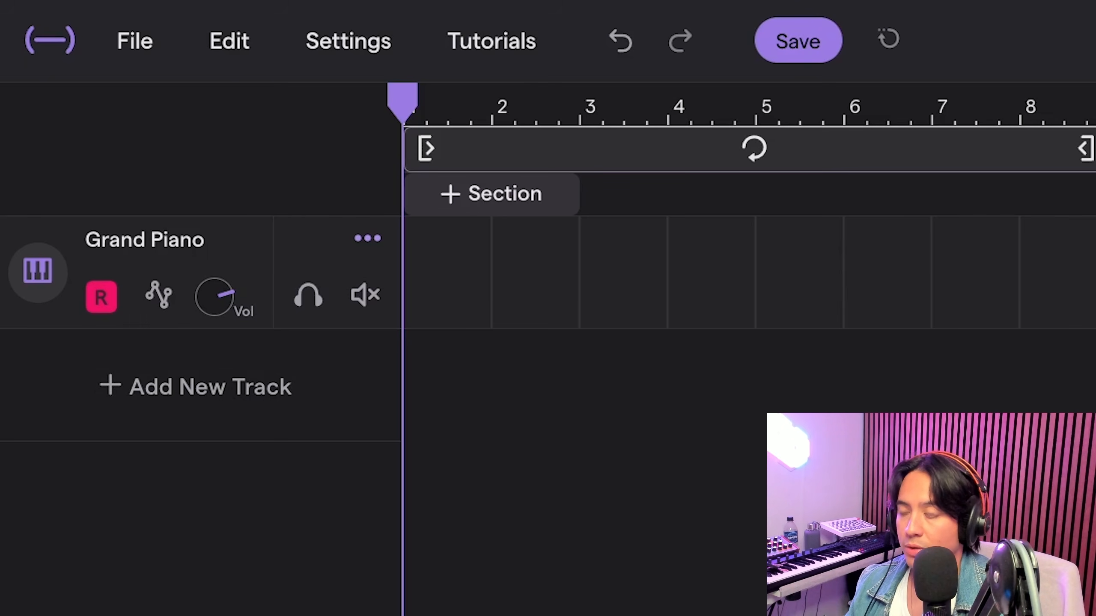
left_click(101, 297)
left_click(159, 295)
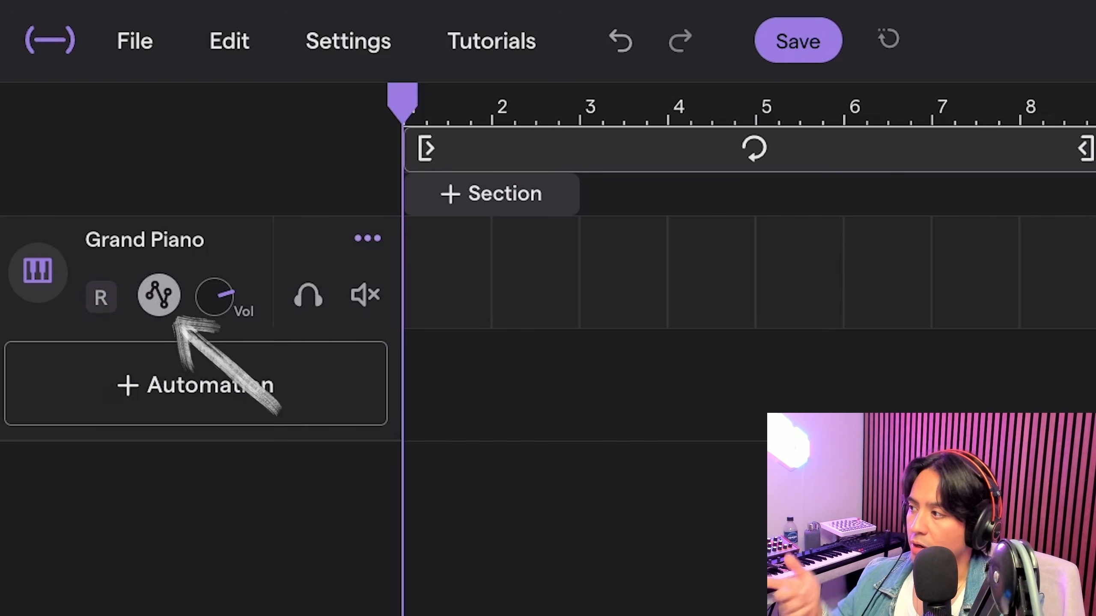
left_click(169, 390)
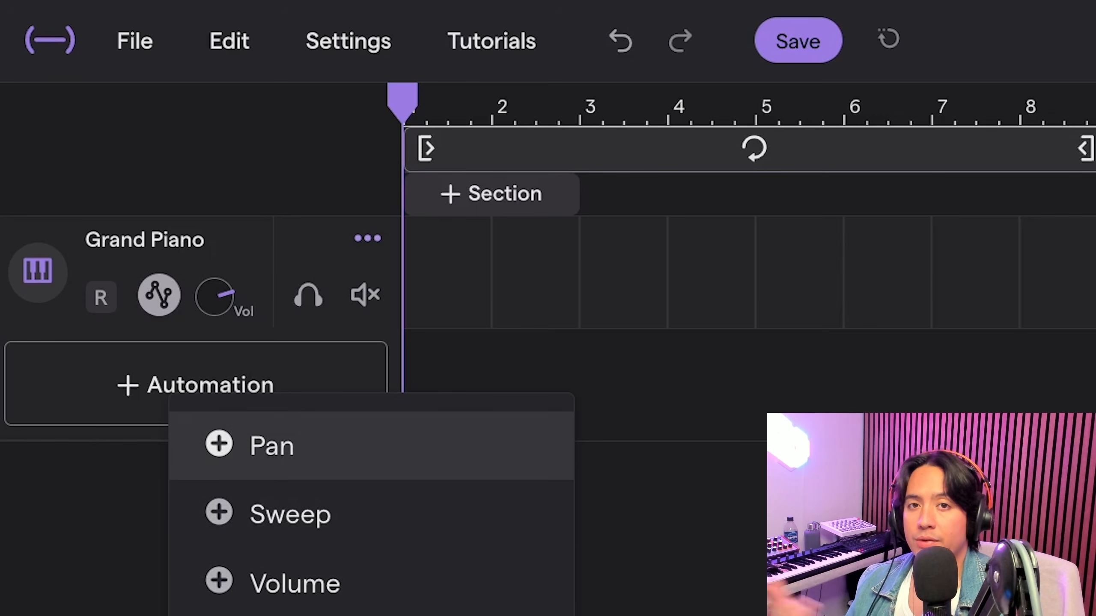
left_click(159, 295)
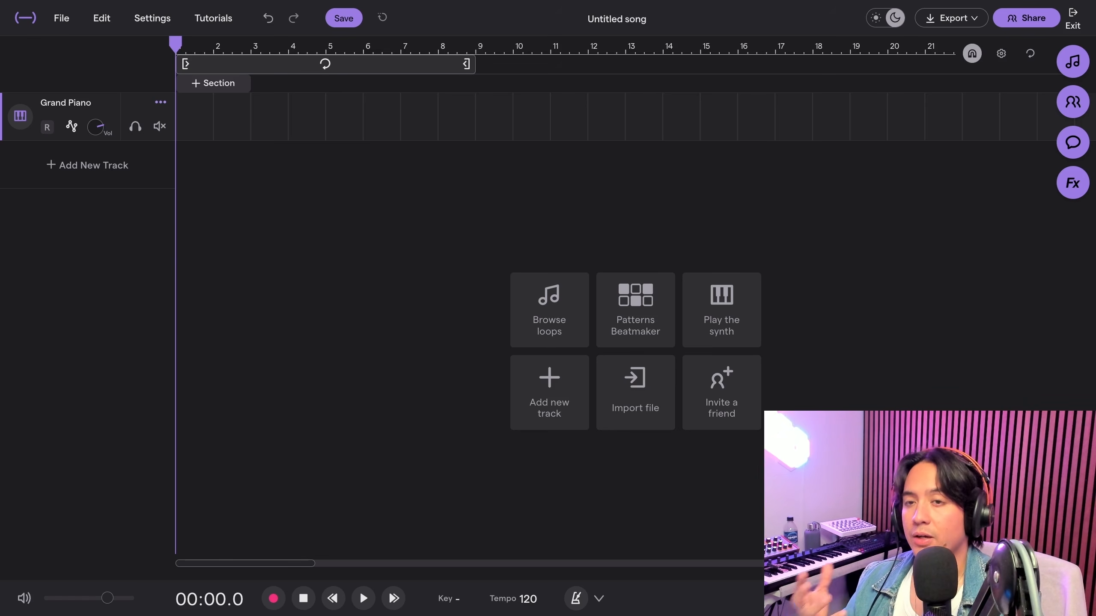
Create a two-bar region at the start of the Grand Piano track and test playback from the beginning
left_click(194, 116)
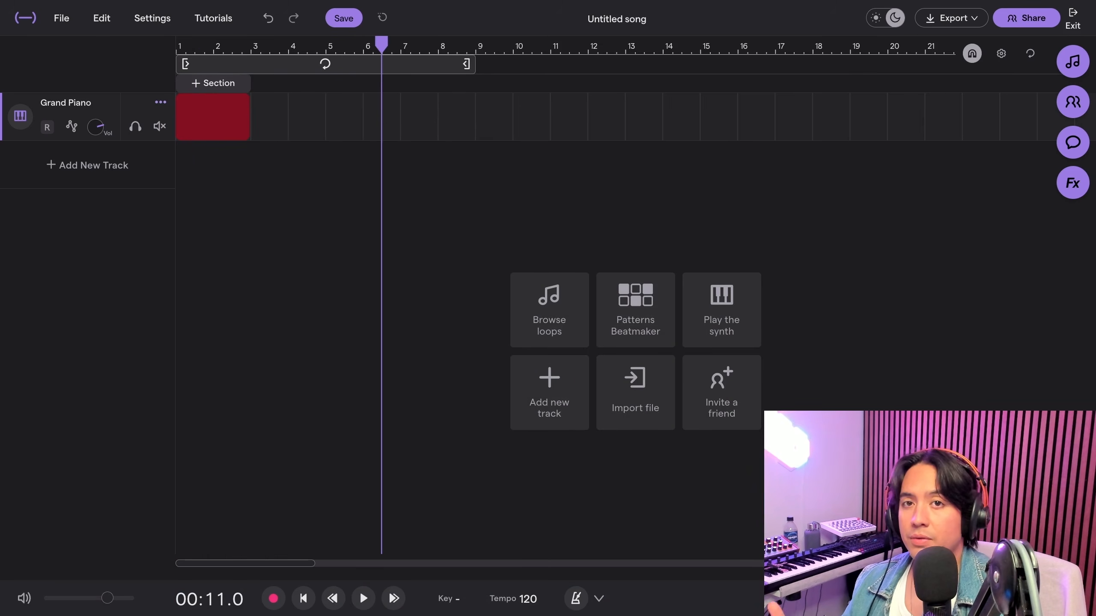
left_click_drag(381, 44, 175, 44)
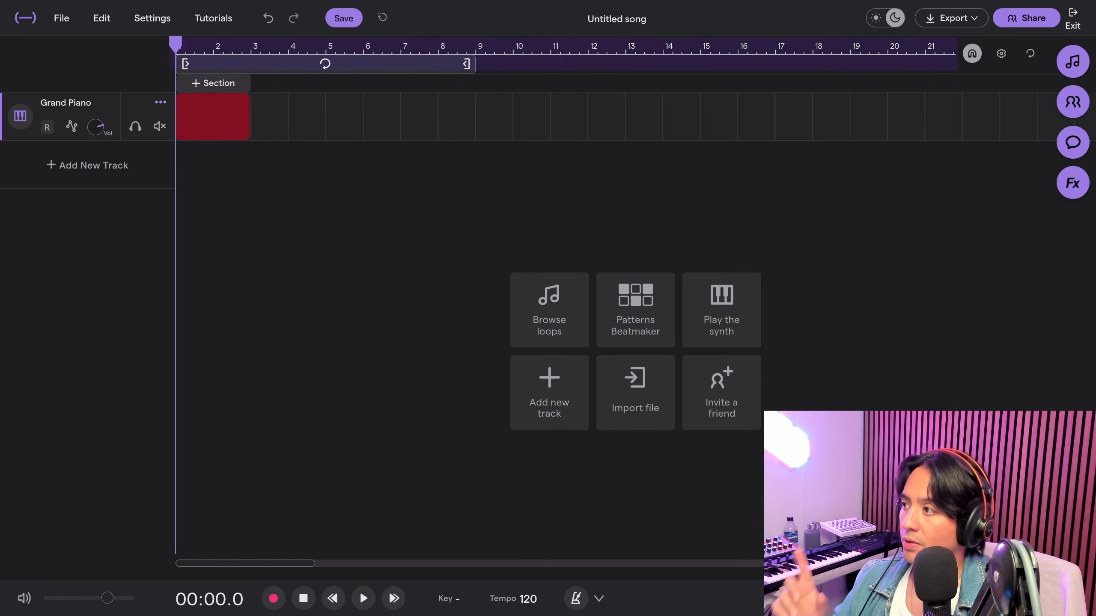
key("space")
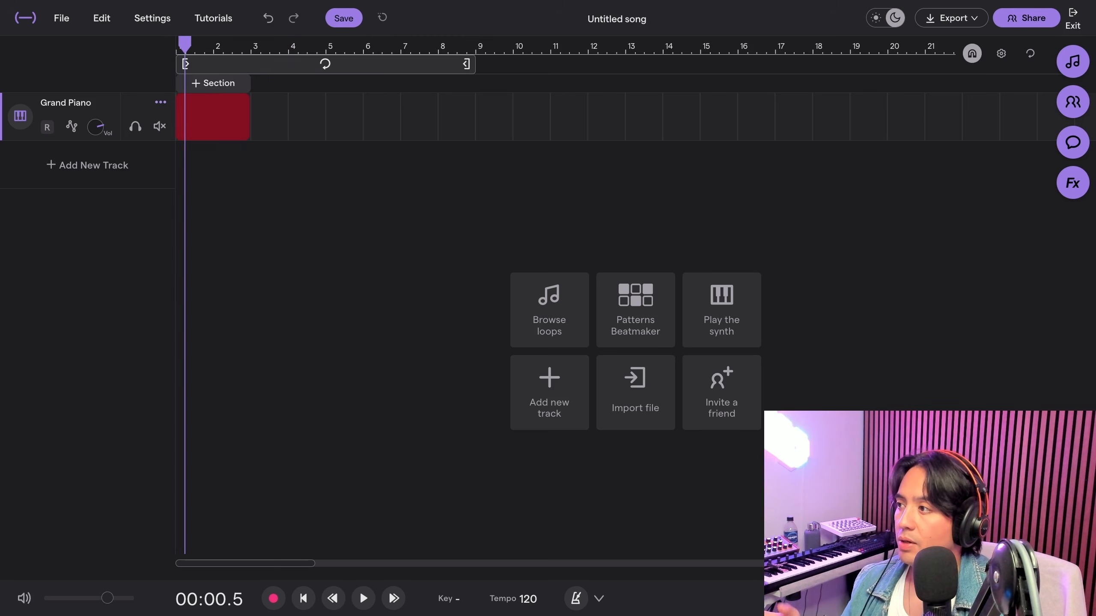
key("space")
key("space")
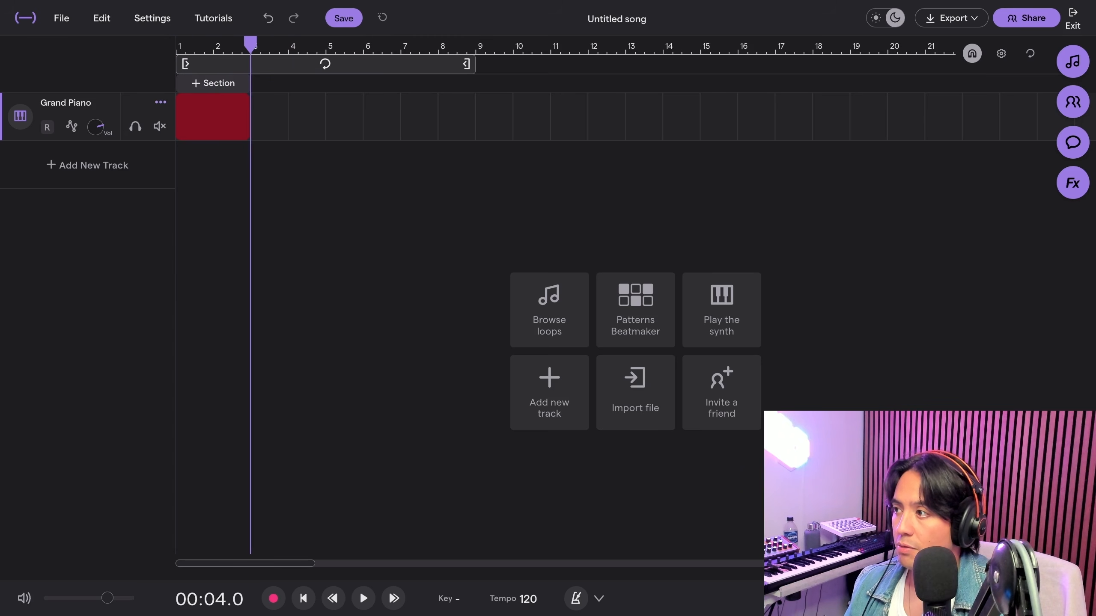
key("space")
key("Return")
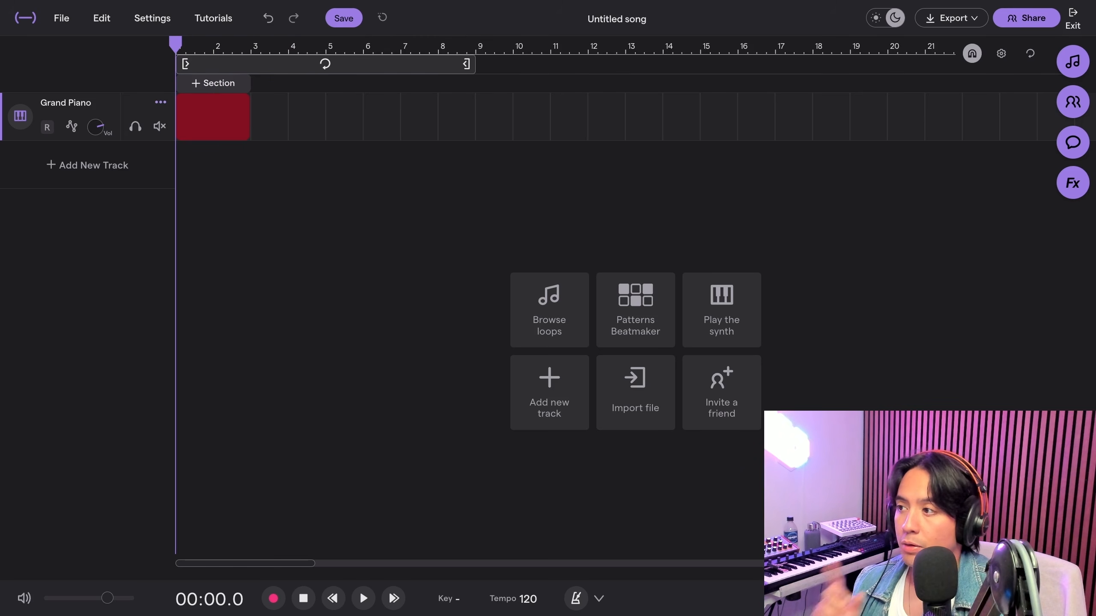
Enable looping and shorten the loop range to match the two-bar region, ending at bar 3
key("l")
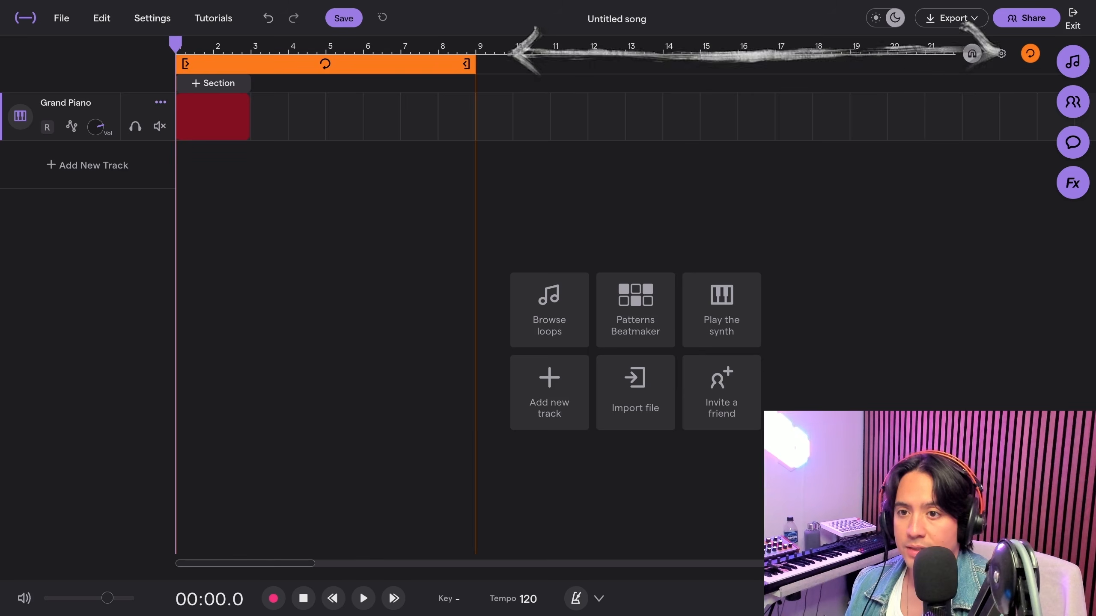
key("l")
key("l")
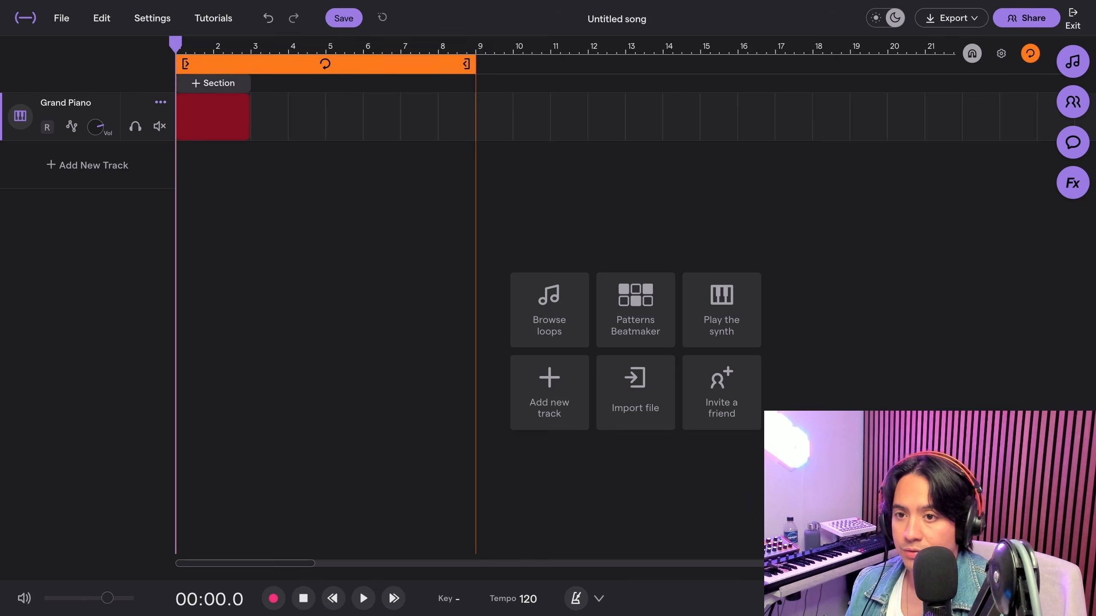
left_click_drag(466, 63, 241, 64)
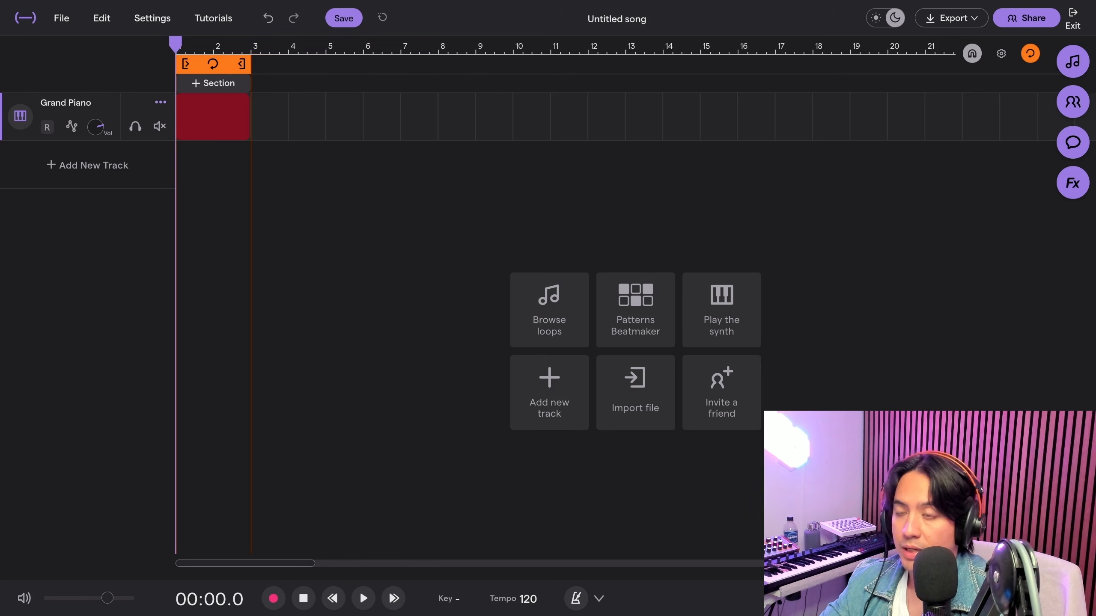
Play the looped range, turn looping off, and stop with the playhead back at the start
key("space")
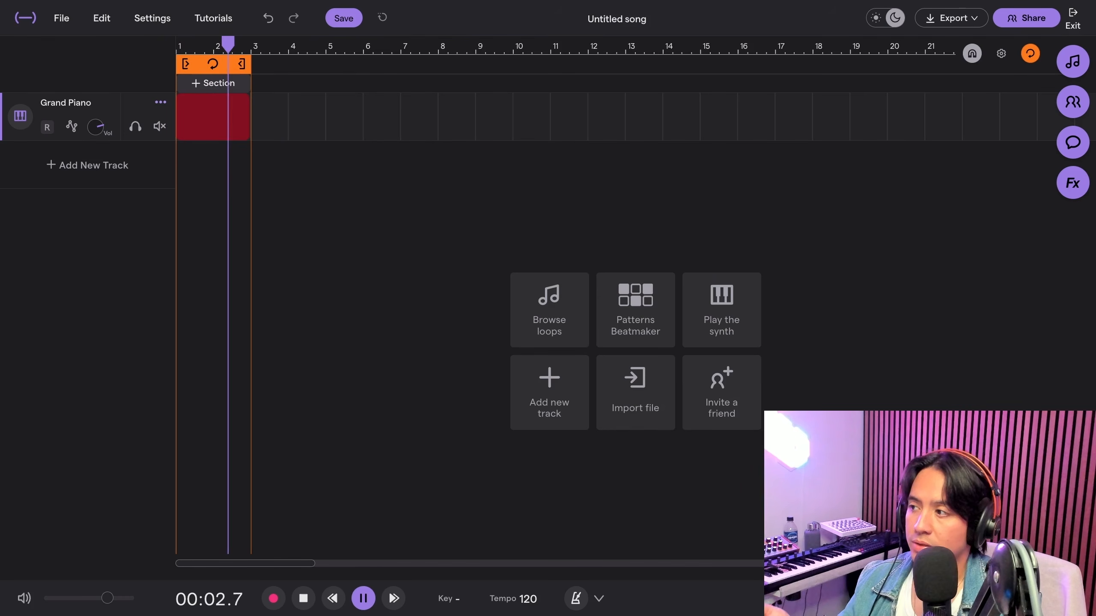
key("l")
key("space")
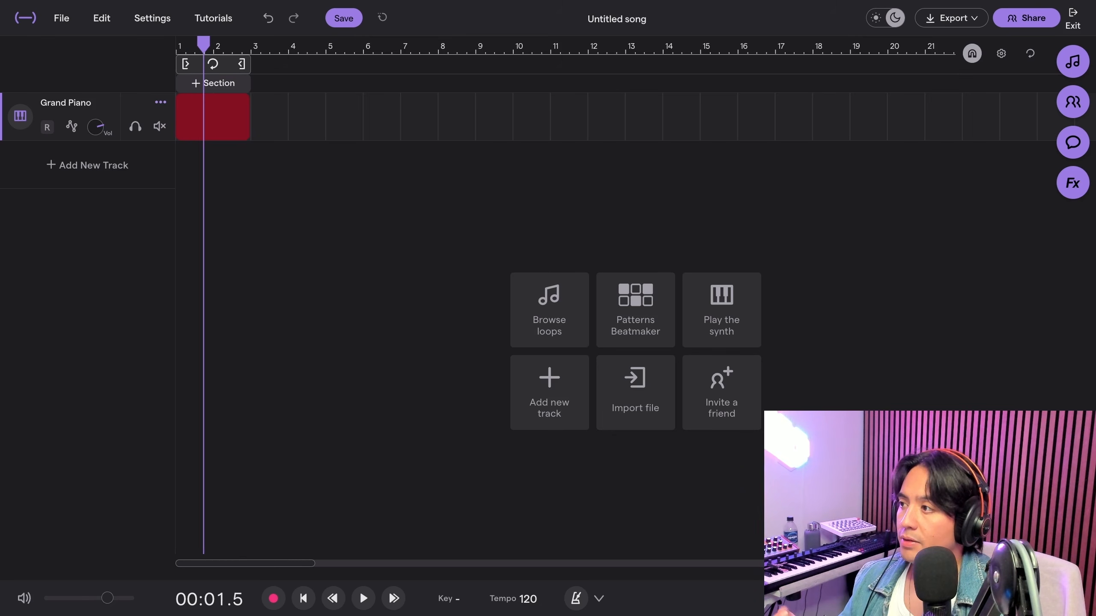
key("Return")
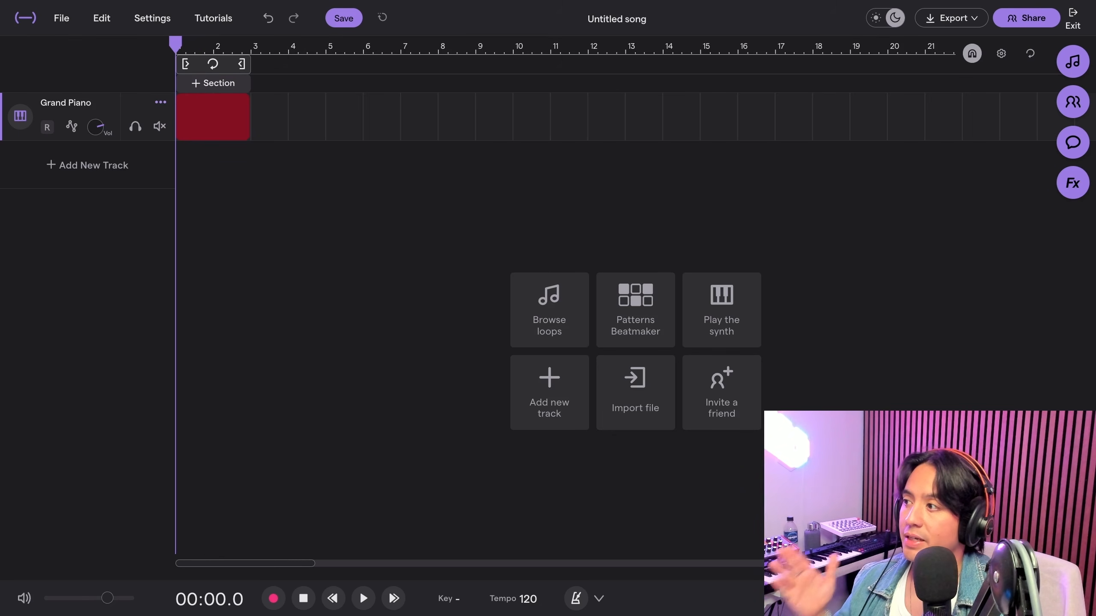
Zoom the timeline in on the region, return the playhead to the start, and zoom partly back out
key("Right")
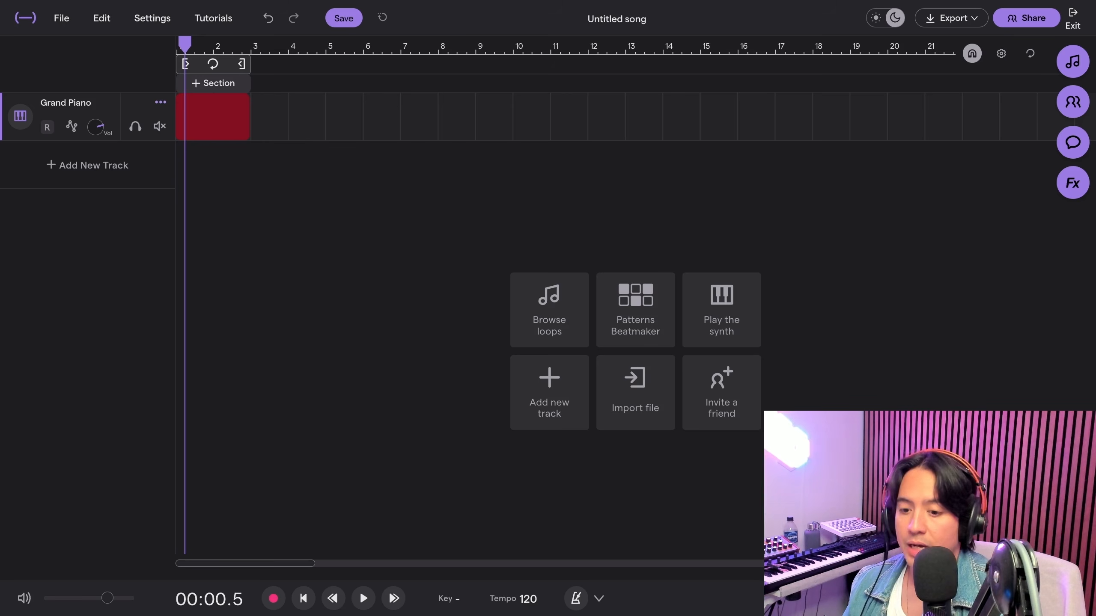
key("plus")
key("plus")
key("plus")
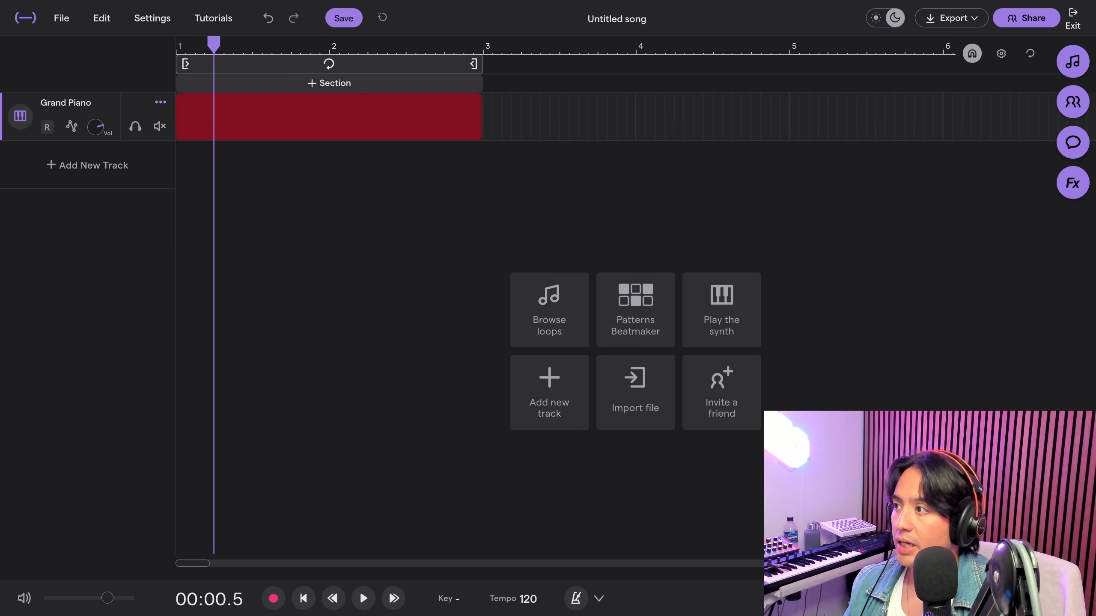
key("Right")
key("Return")
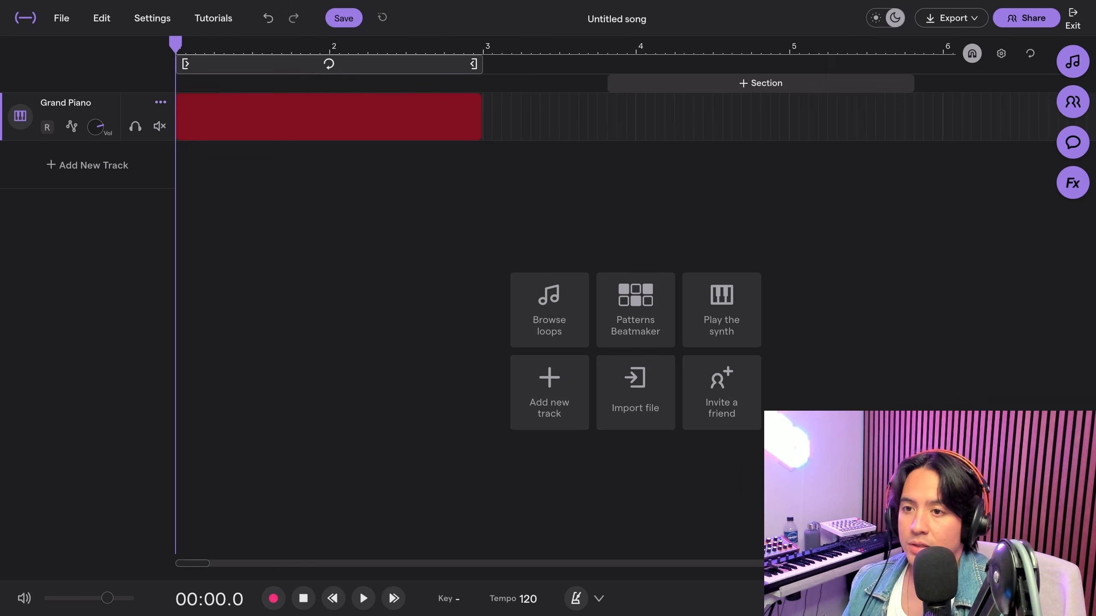
key("minus")
key("minus")
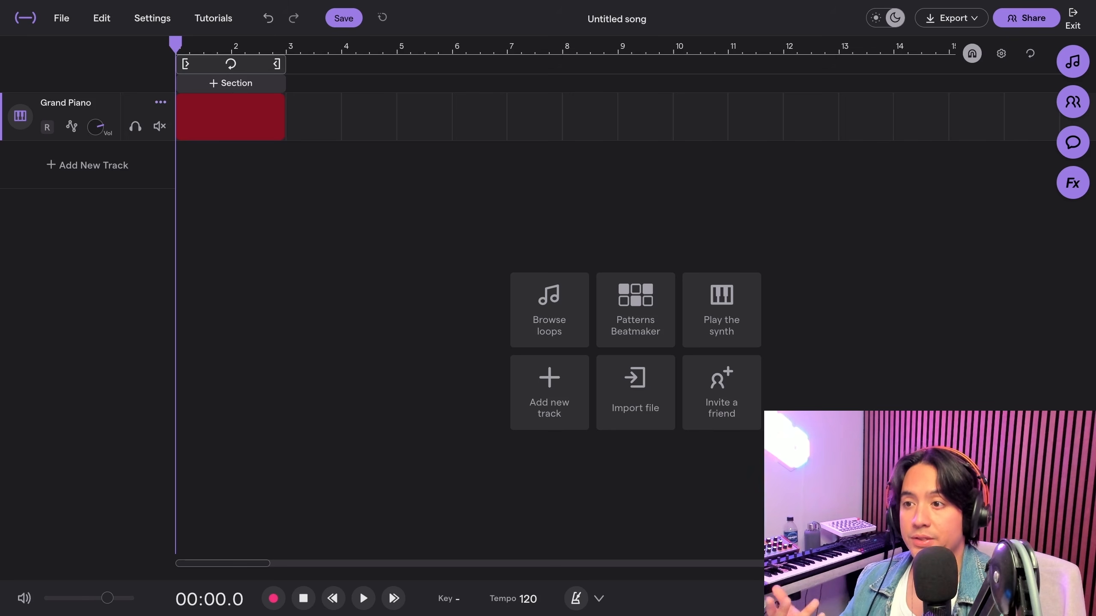
Try toggling snap-to-grid off and on and moving the playhead with playback
key("g")
mouse_move(242, 117)
left_mouse_down()
mouse_move(268, 118)
mouse_move(241, 117)
left_mouse_up()
key("g")
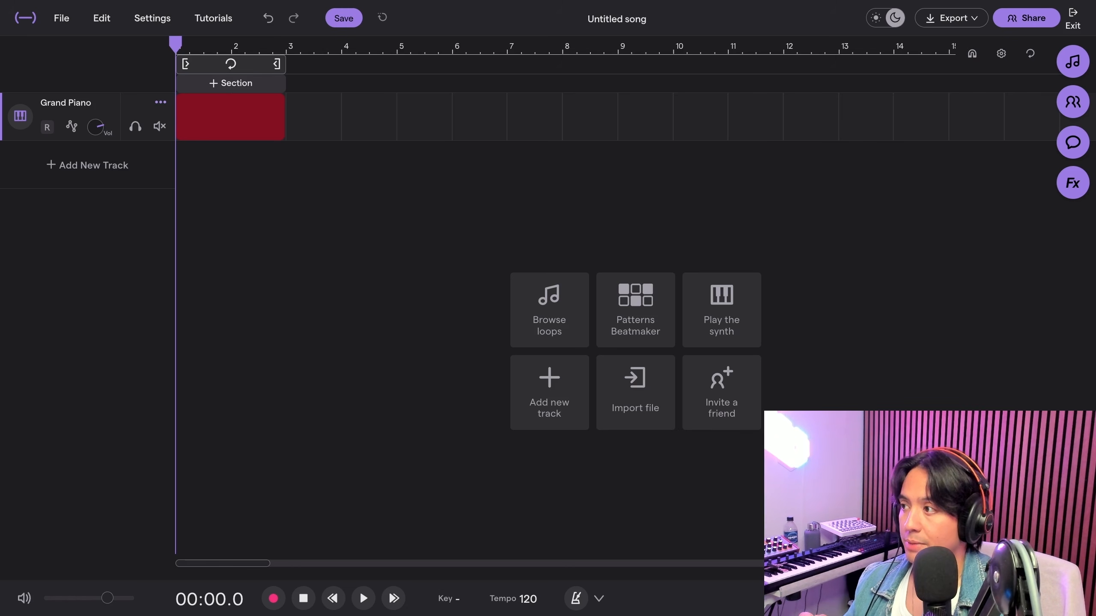
key("space")
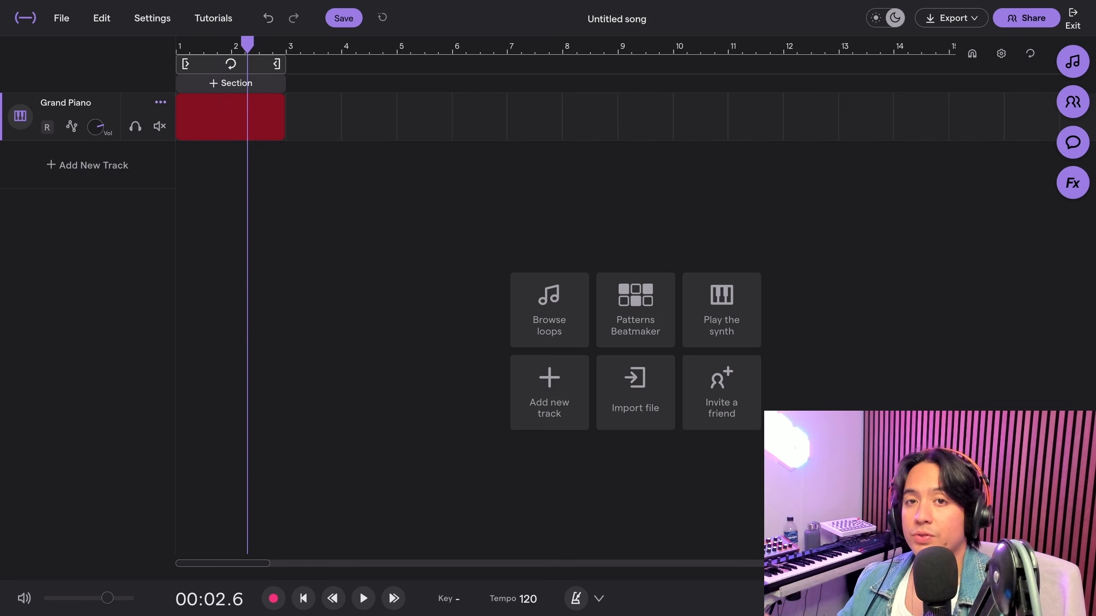
key("space")
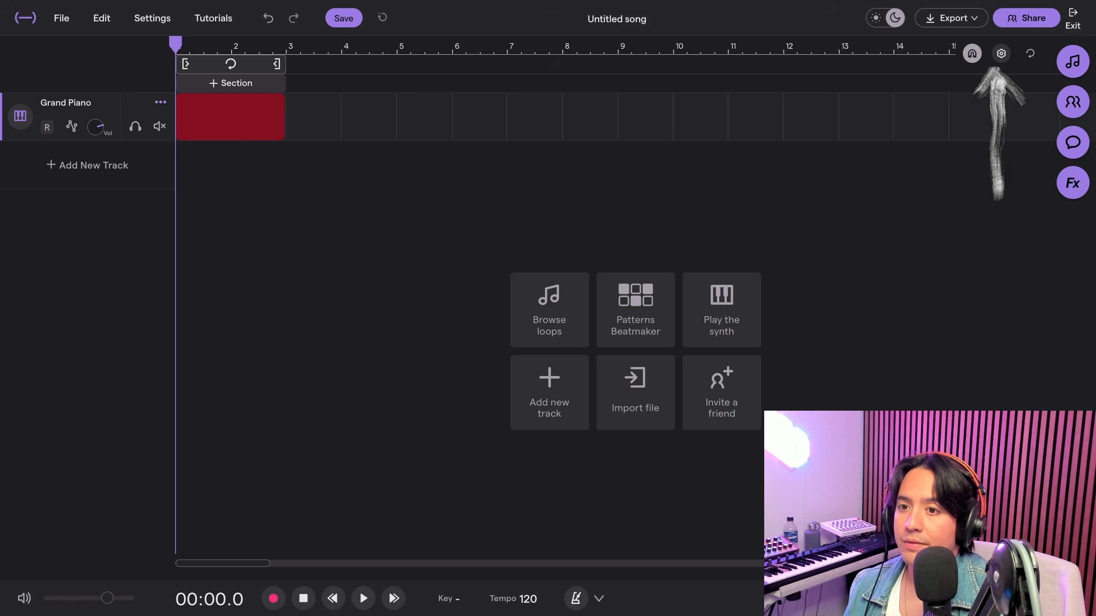
Review the available grid size and time signature options for the timeline
left_click(1000, 53)
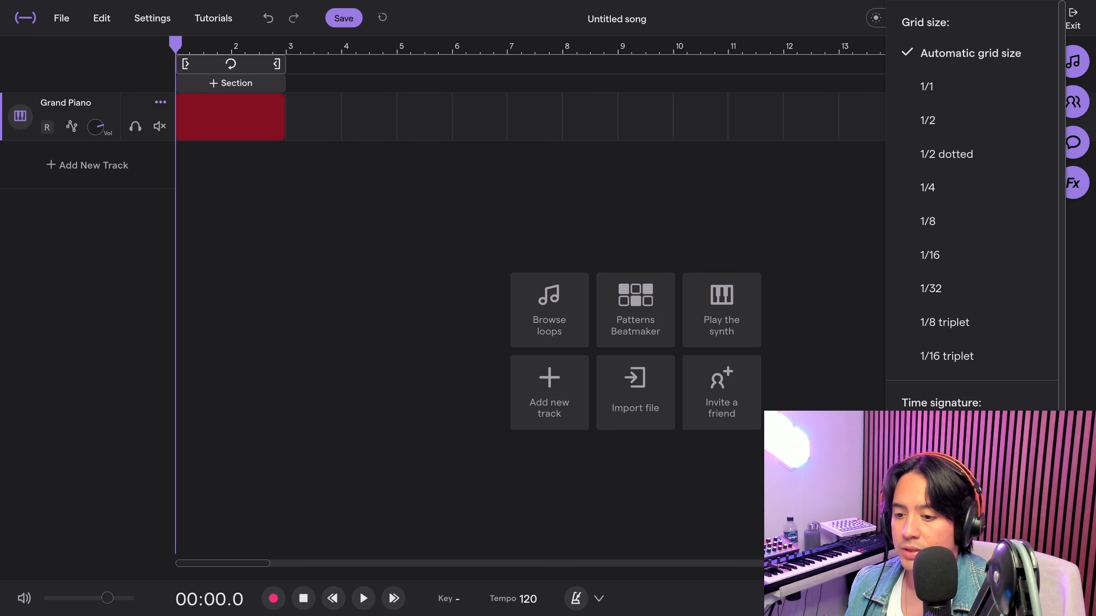
scroll(971, 324, "down", 3)
scroll(971, 377, "down", 1)
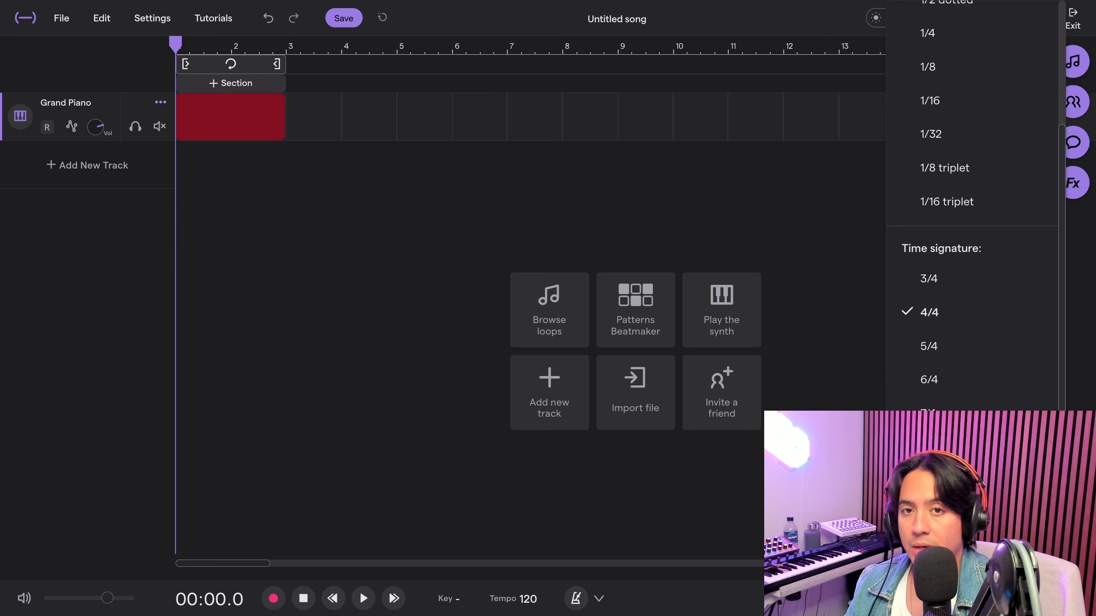
key("Escape")
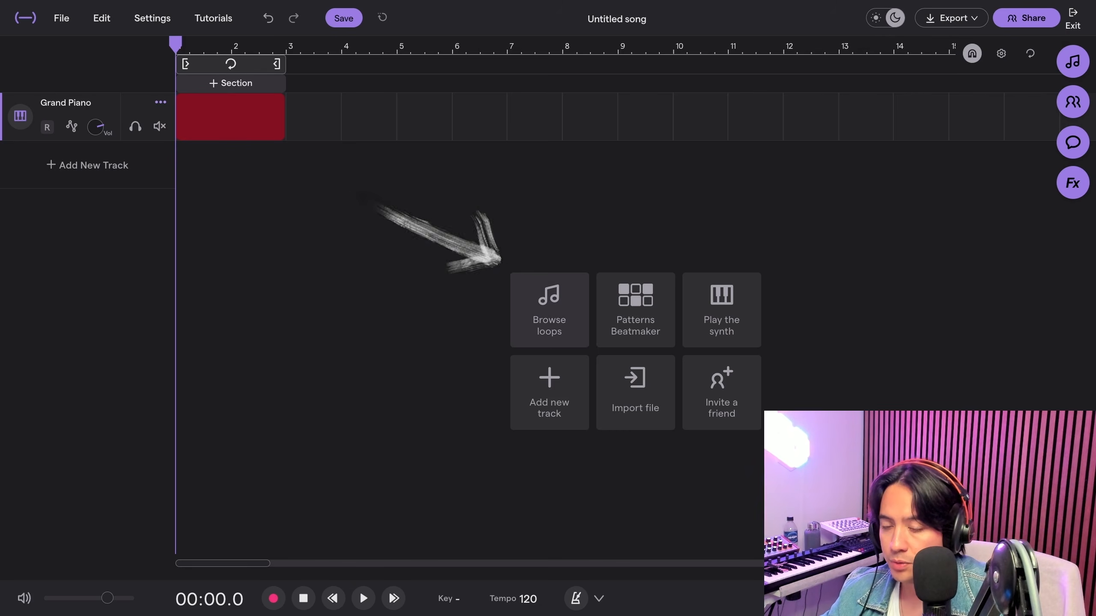
Look into the loop library and close it again, and add a drum machine track with the Patterns Beatmaker
left_click(559, 311)
left_click(780, 62)
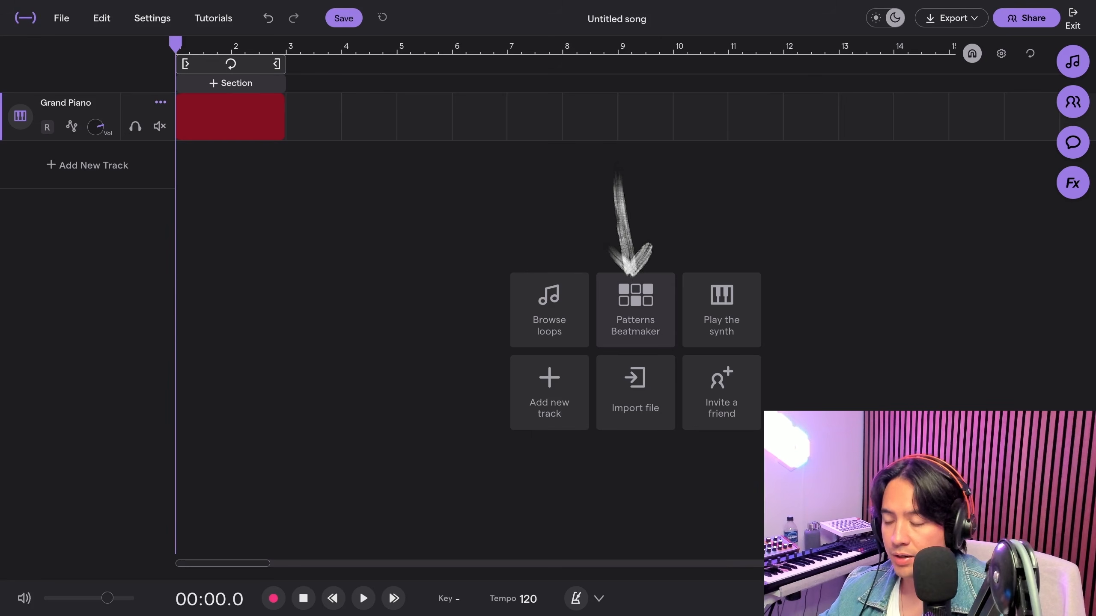
right_click(650, 315)
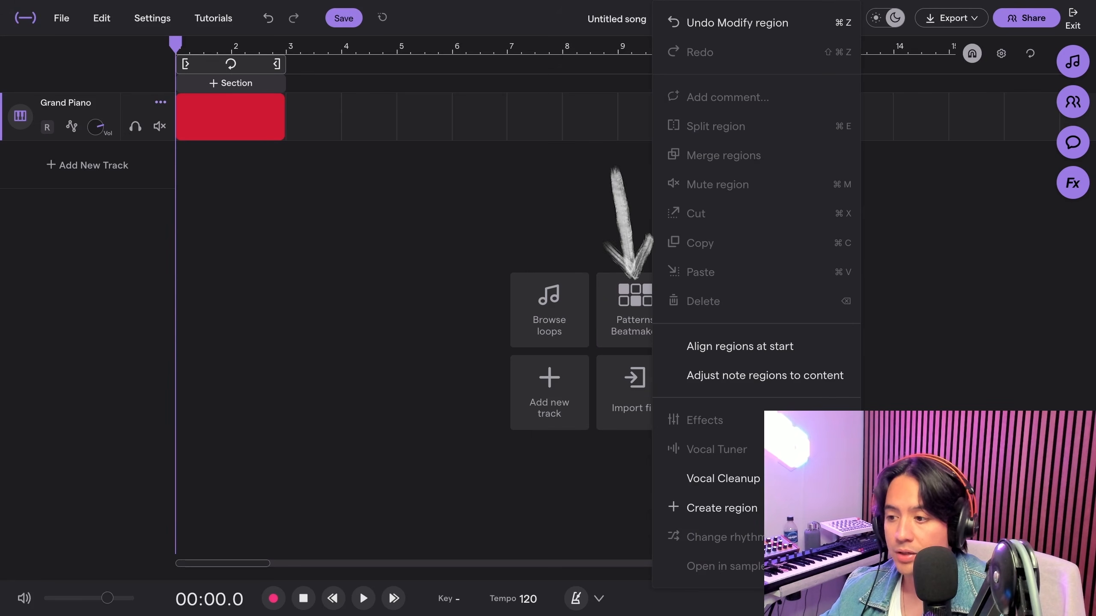
left_click(647, 315)
left_click(641, 315)
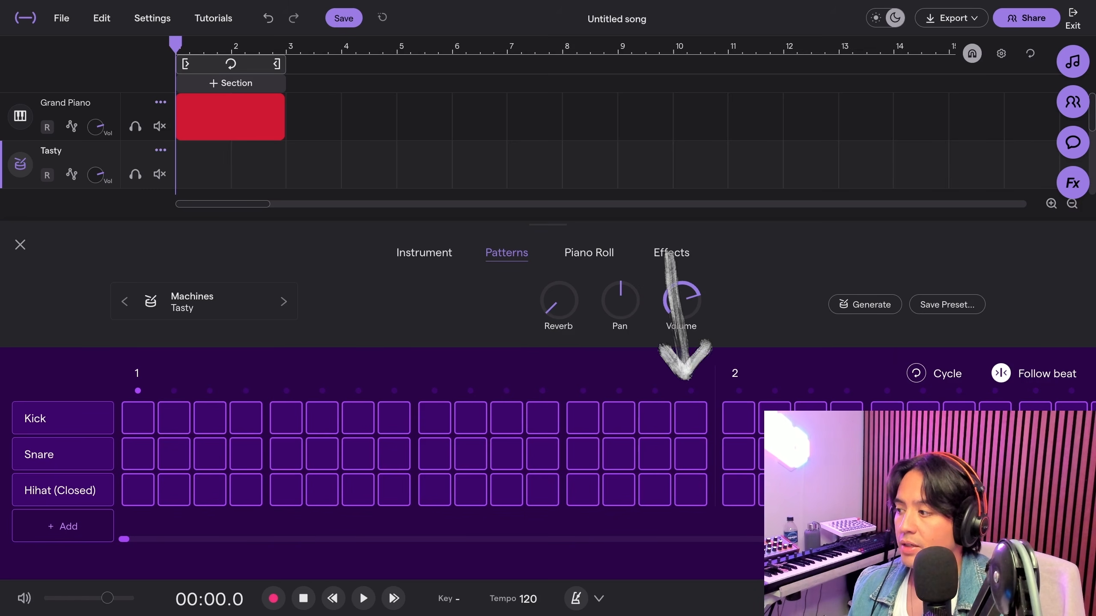
Place kicks on all four beats of bar 1 in the Tasty drum pattern, play it back and close the editor
left_click(138, 418)
left_click(286, 418)
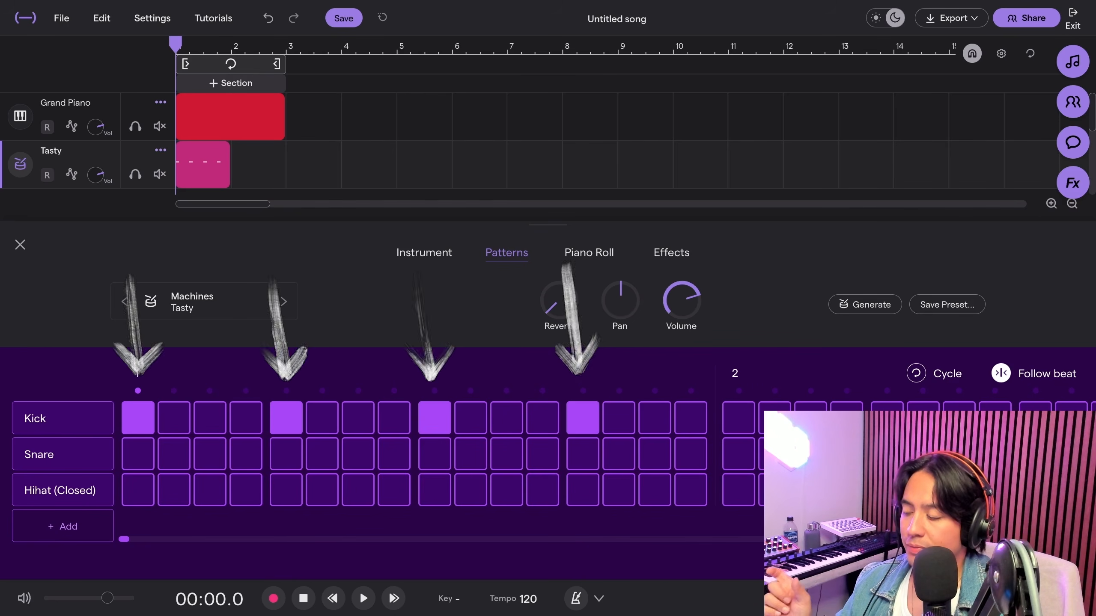
mouse_move(231, 116)
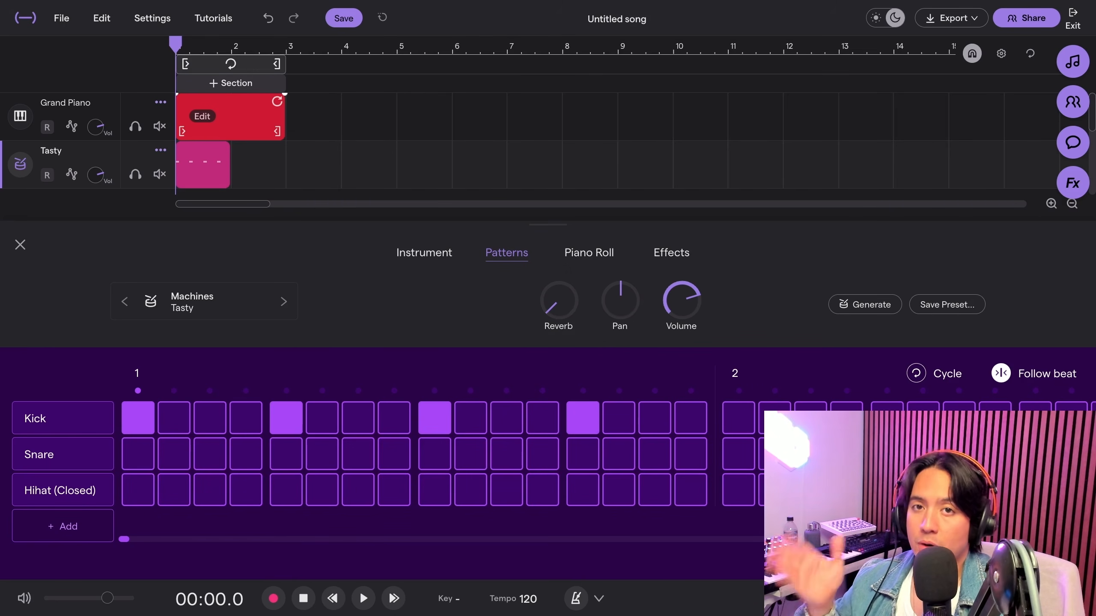
key("space")
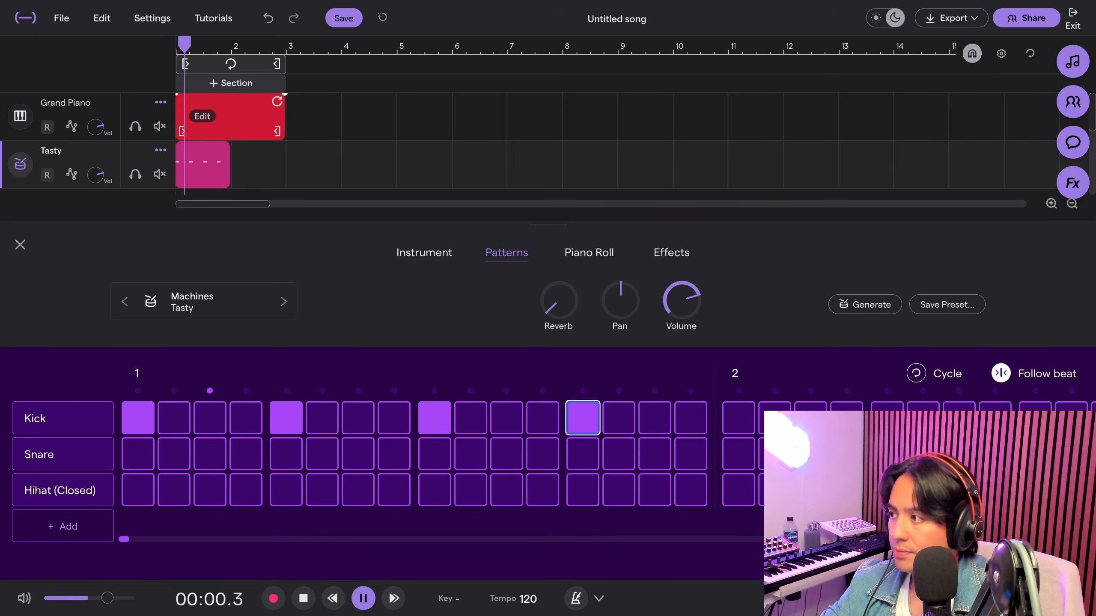
key("space")
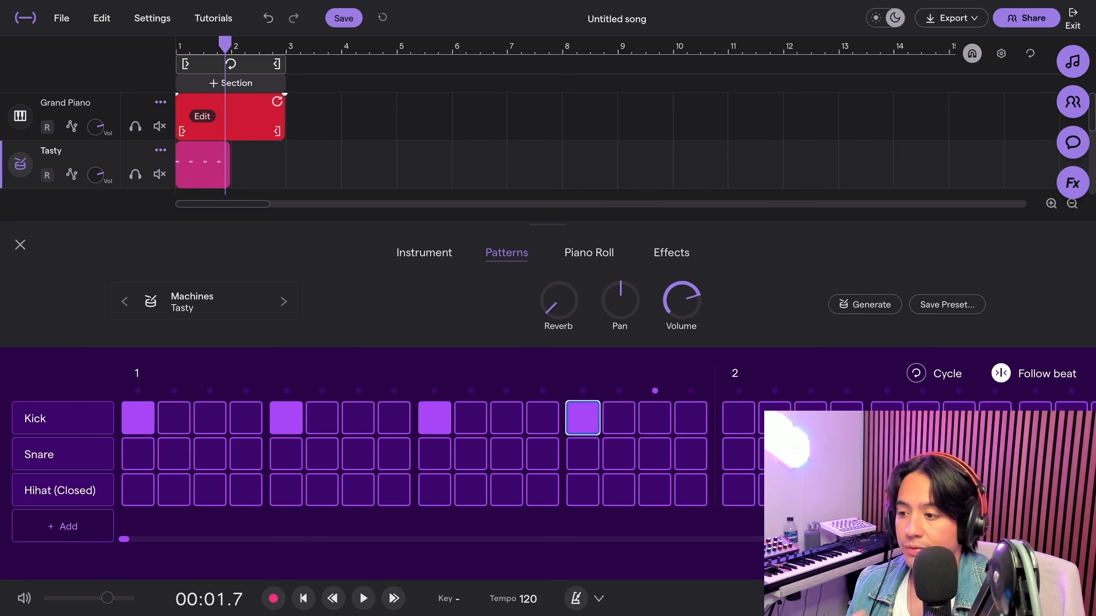
left_click(21, 245)
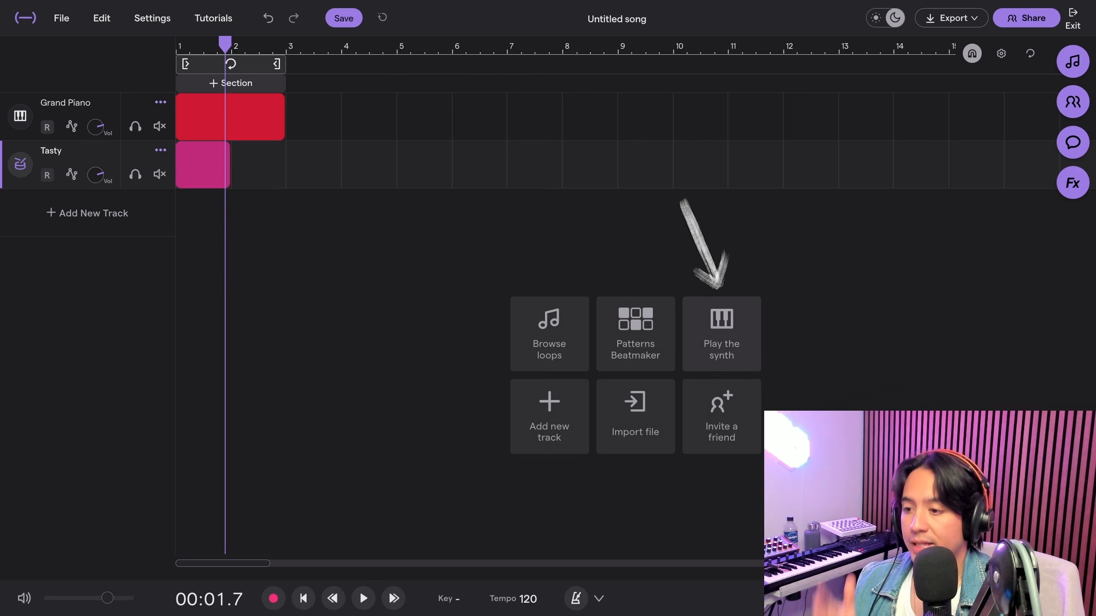
Add a Bright Synth track with Play the synth, try a few notes on it and close the instrument
left_click(722, 334)
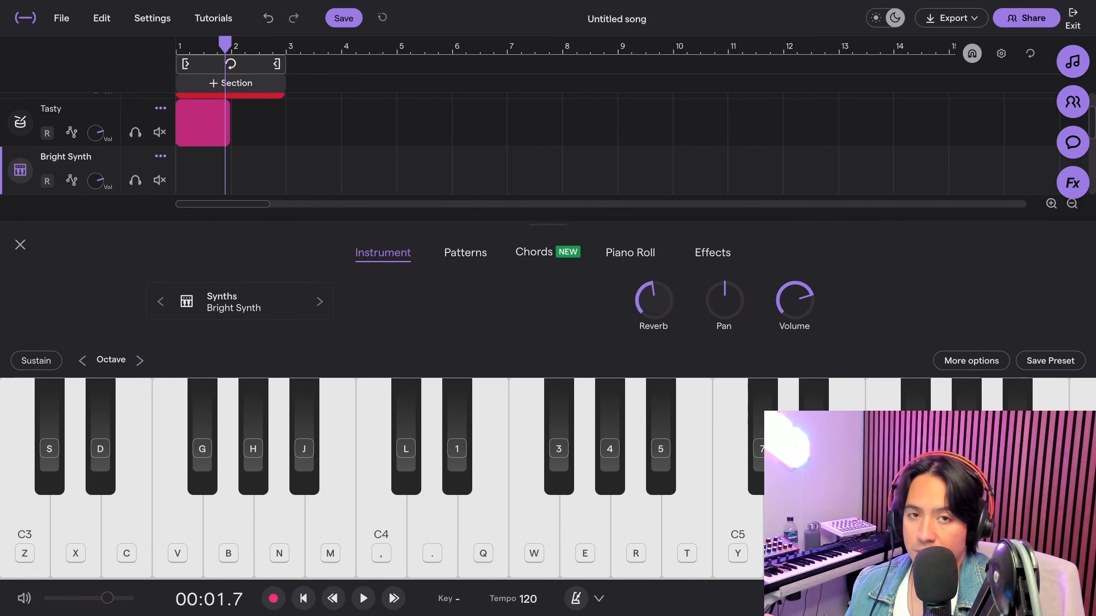
key("q")
key("comma")
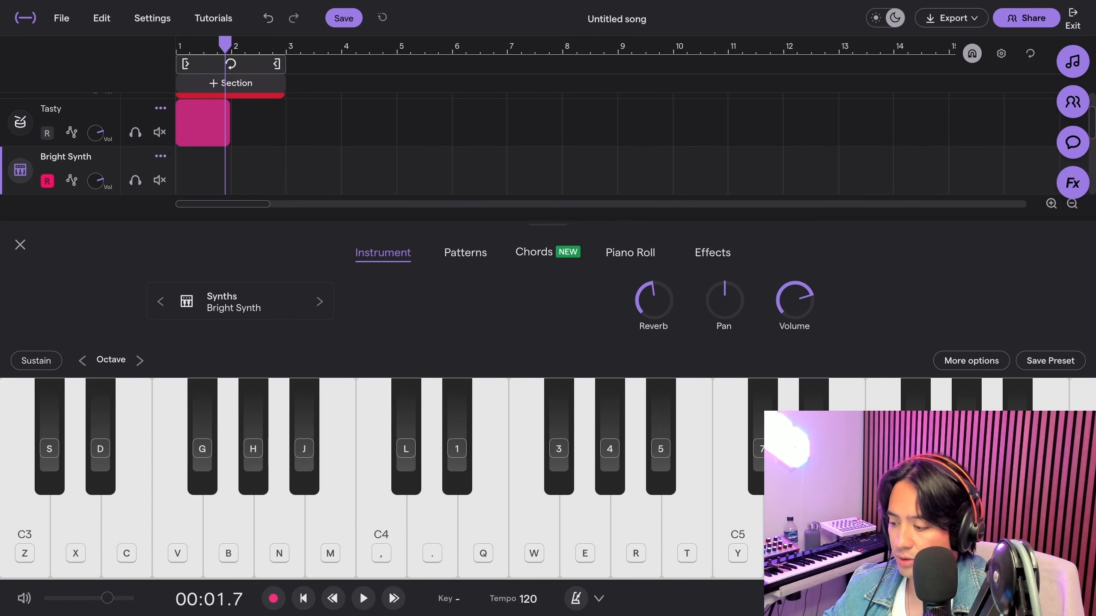
key("q")
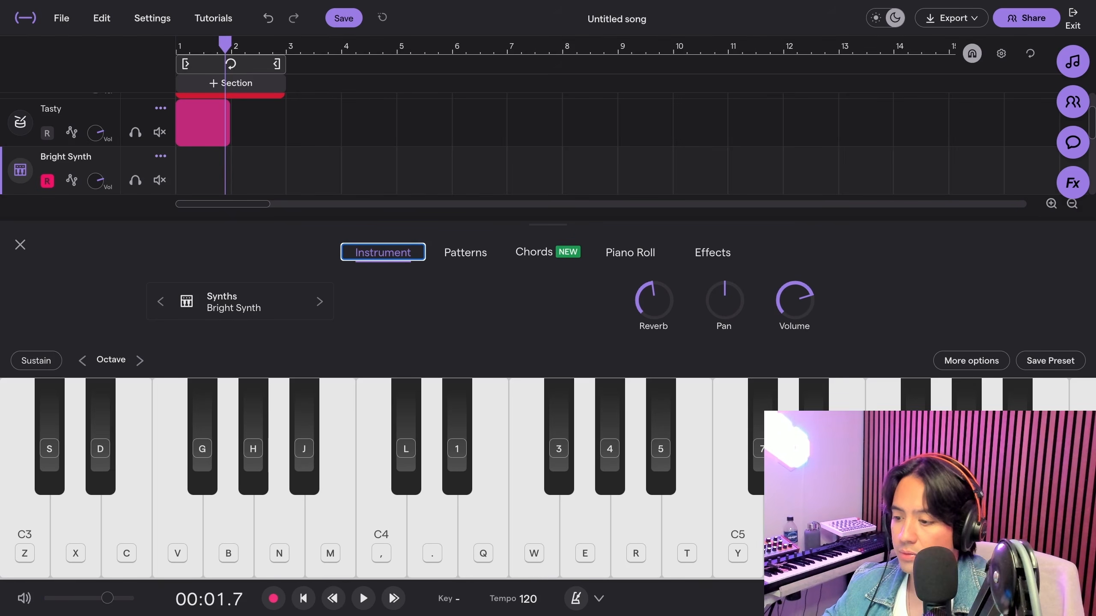
key("e")
key("Escape")
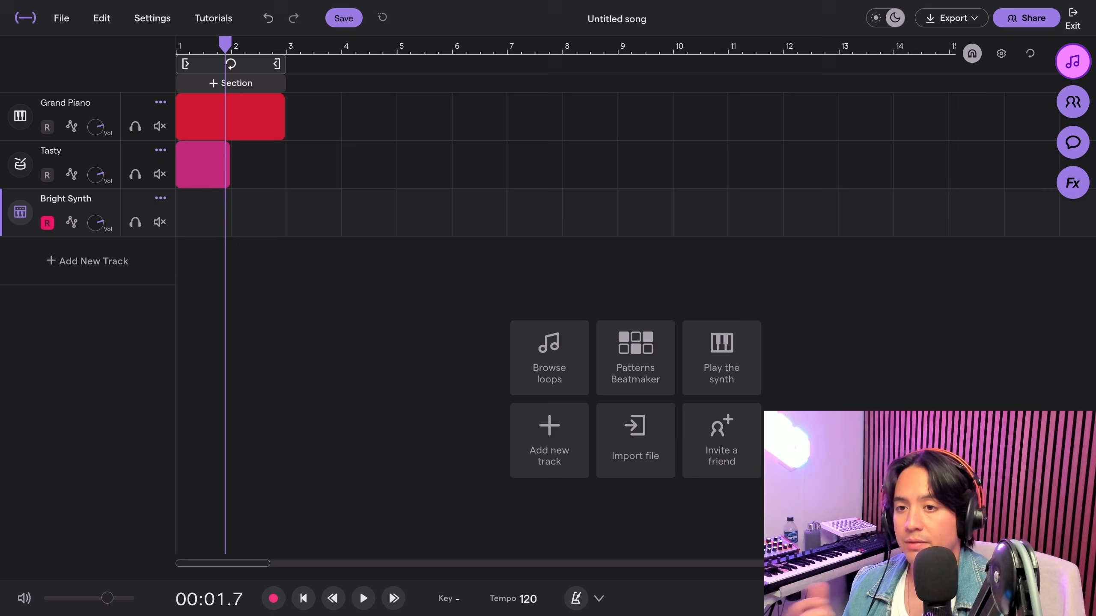
Filter the loop library by Kxrdinal, preview the Bag (Fx Vox) and Bag (Bass) loops, and clear the filter
left_click(1072, 54)
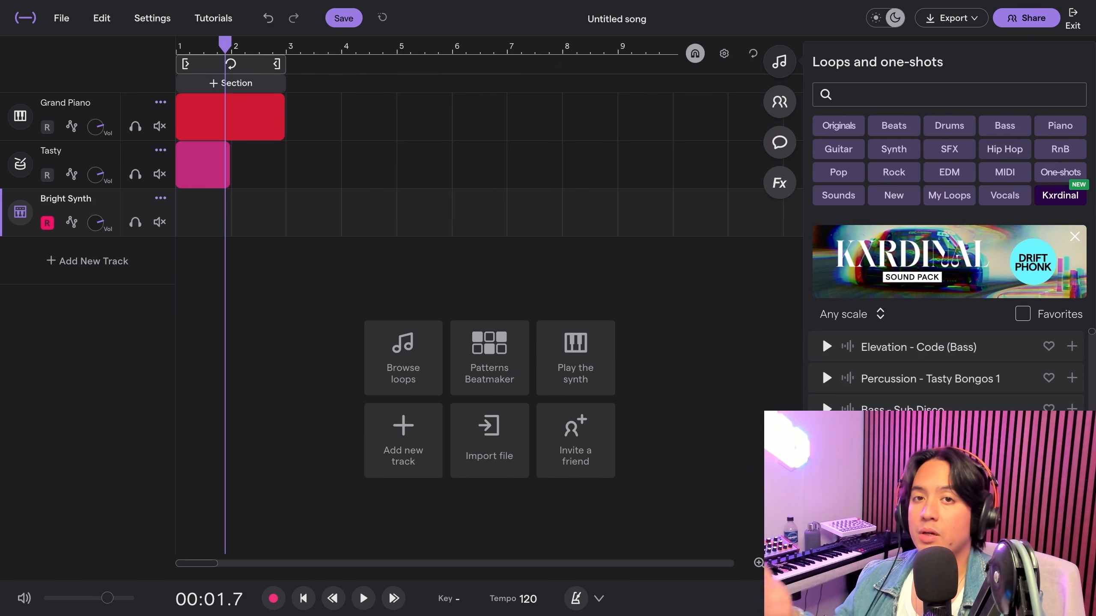
left_click(1060, 196)
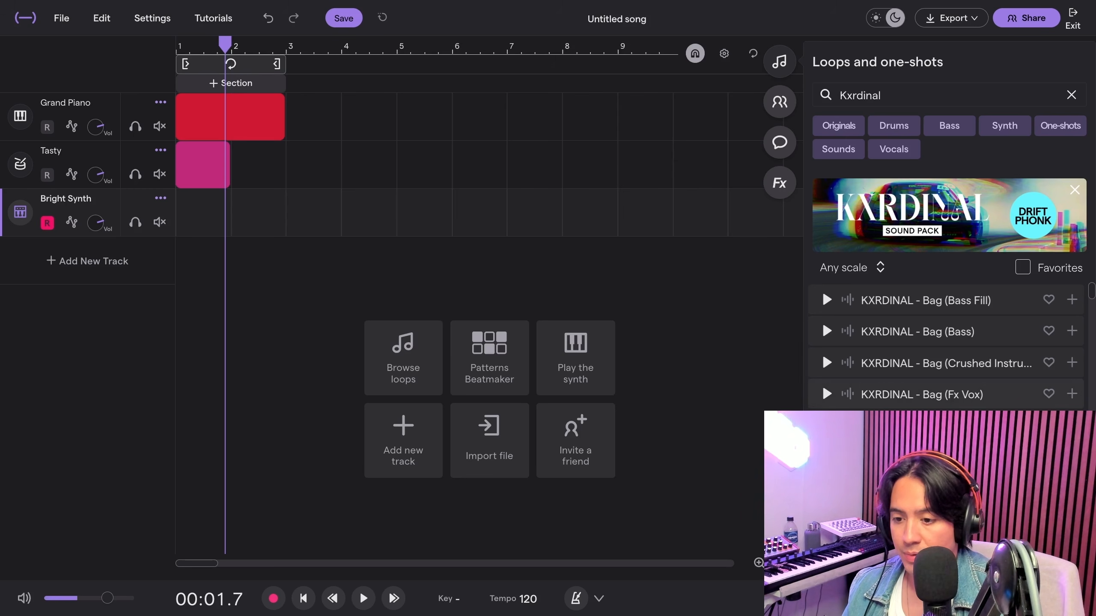
left_click(827, 394)
left_click(827, 331)
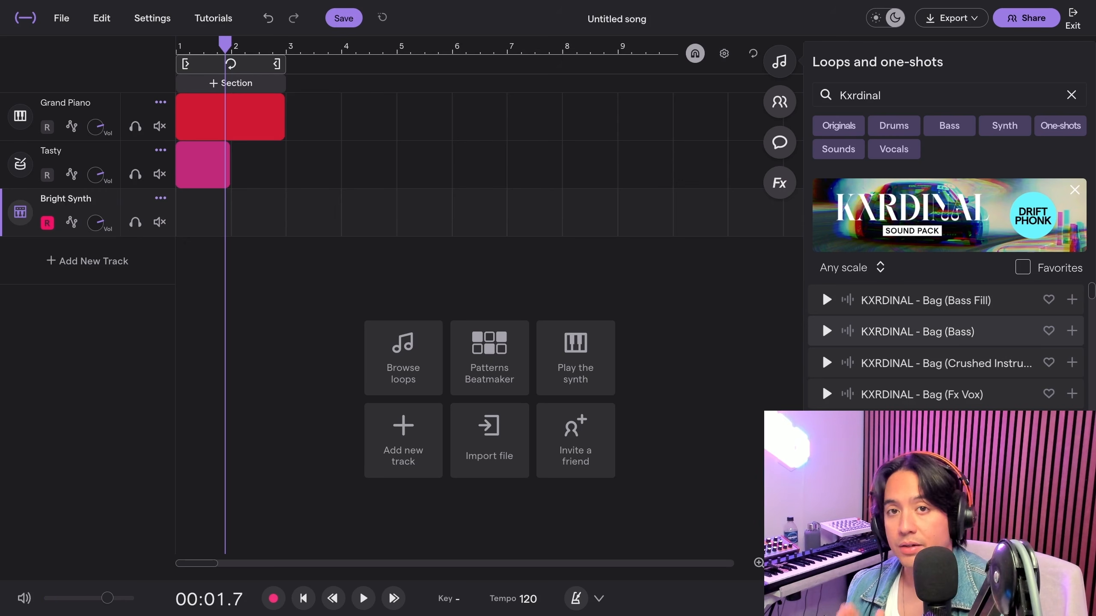
left_click(1071, 95)
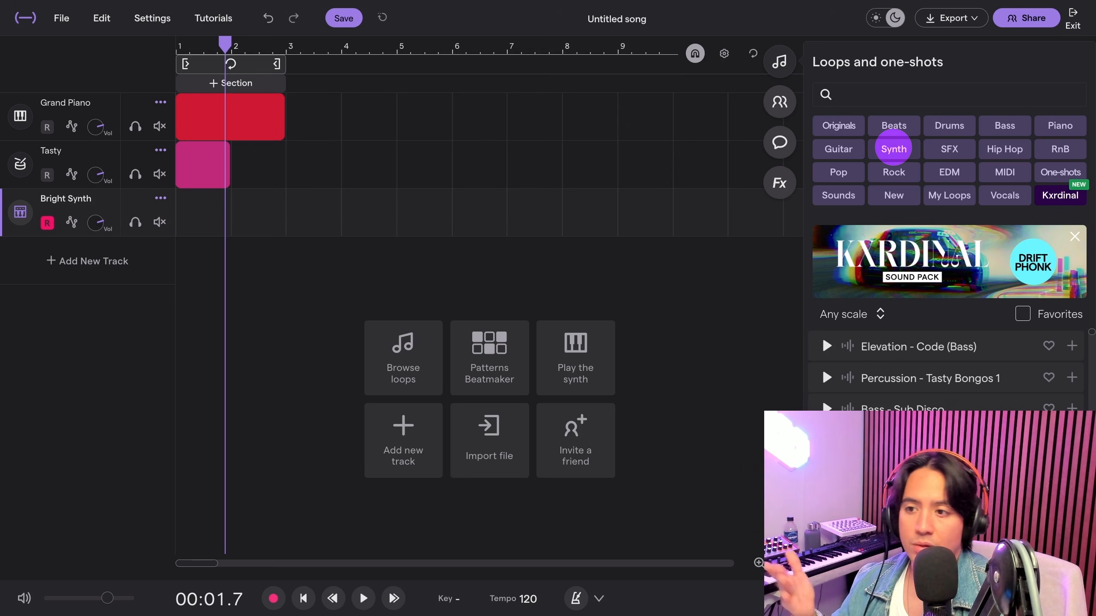
Search the loop library for "dog bark", preview the Small dog and Dogs barking sounds, and clear the search
left_click(840, 94)
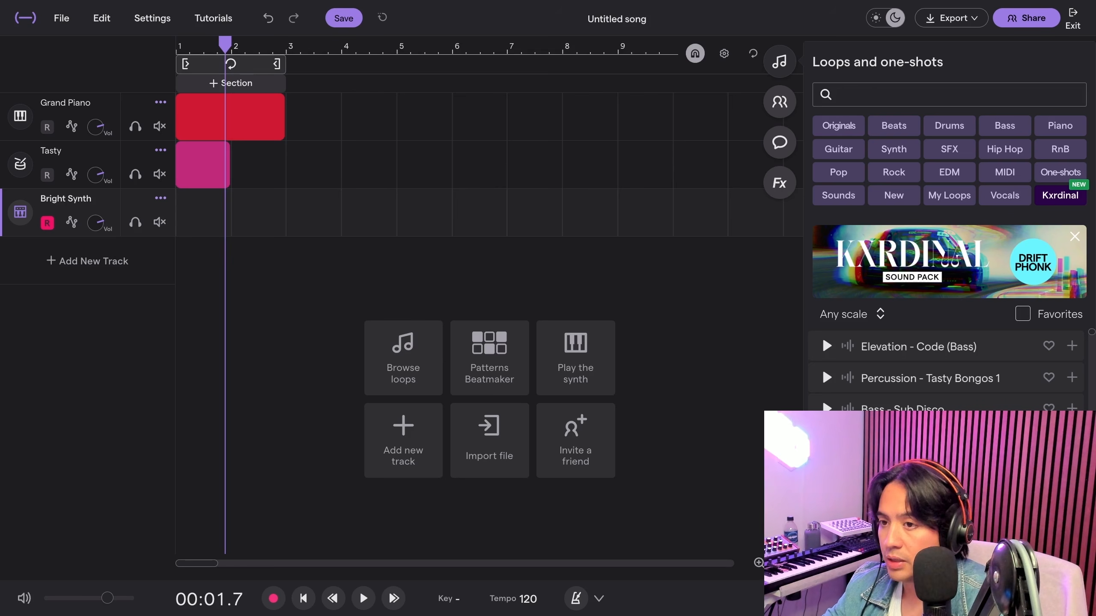
type("dog bark")
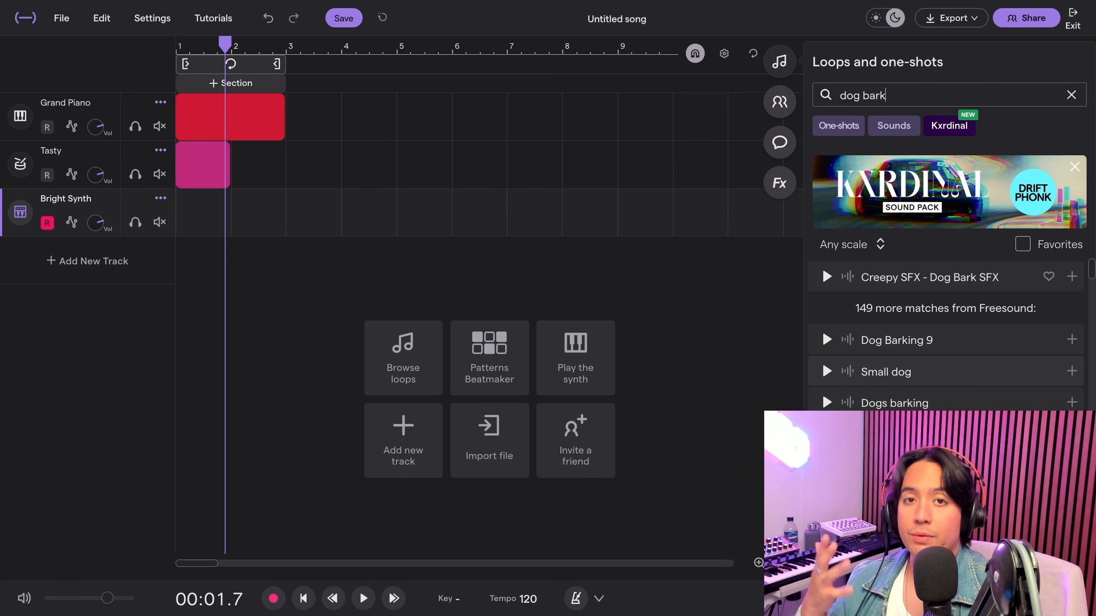
left_click(827, 371)
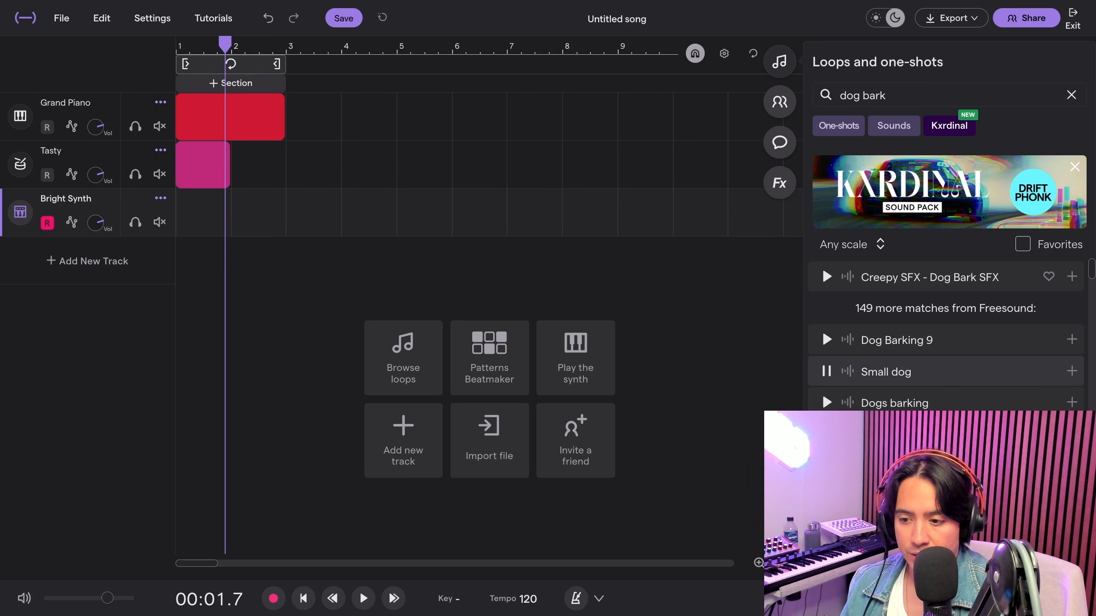
left_click(827, 403)
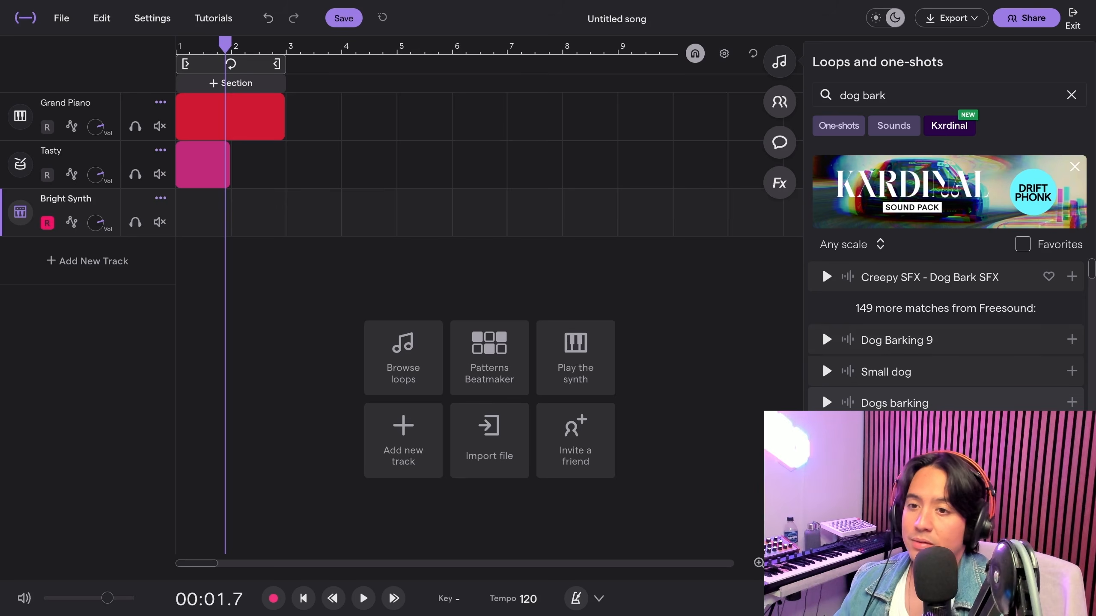
left_click(1071, 95)
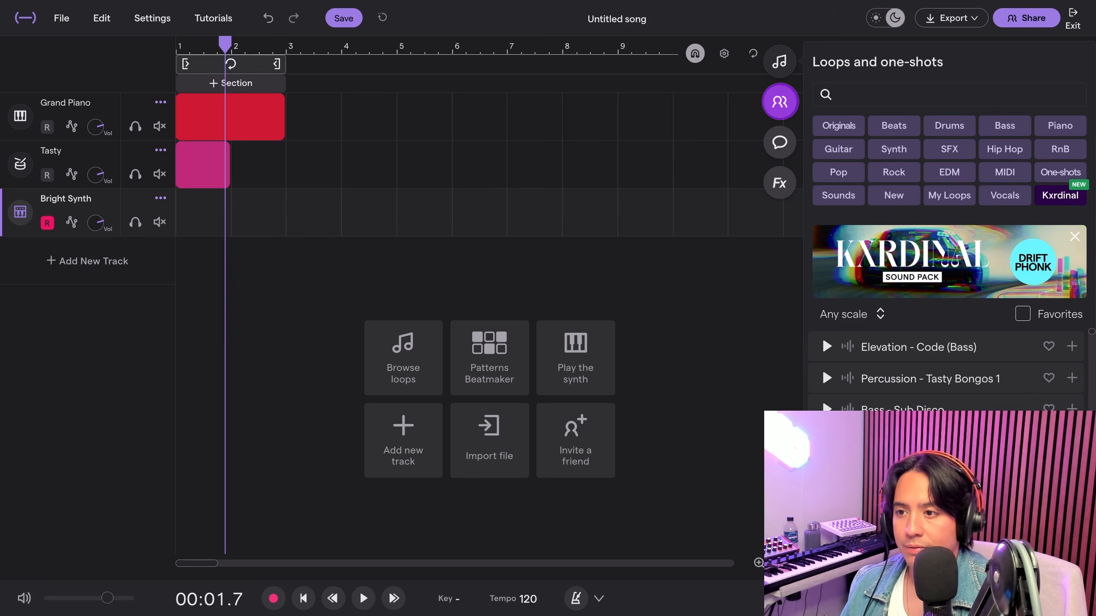
Review the project's collaborators and the options for inviting people or sharing by link
left_click(780, 102)
left_click(844, 96)
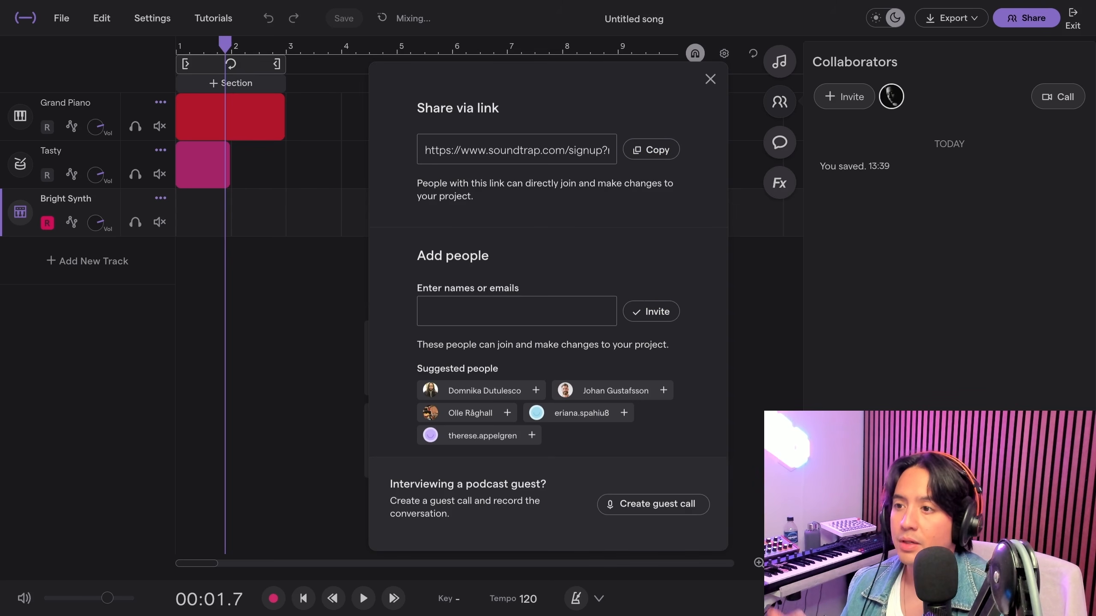
left_click(711, 79)
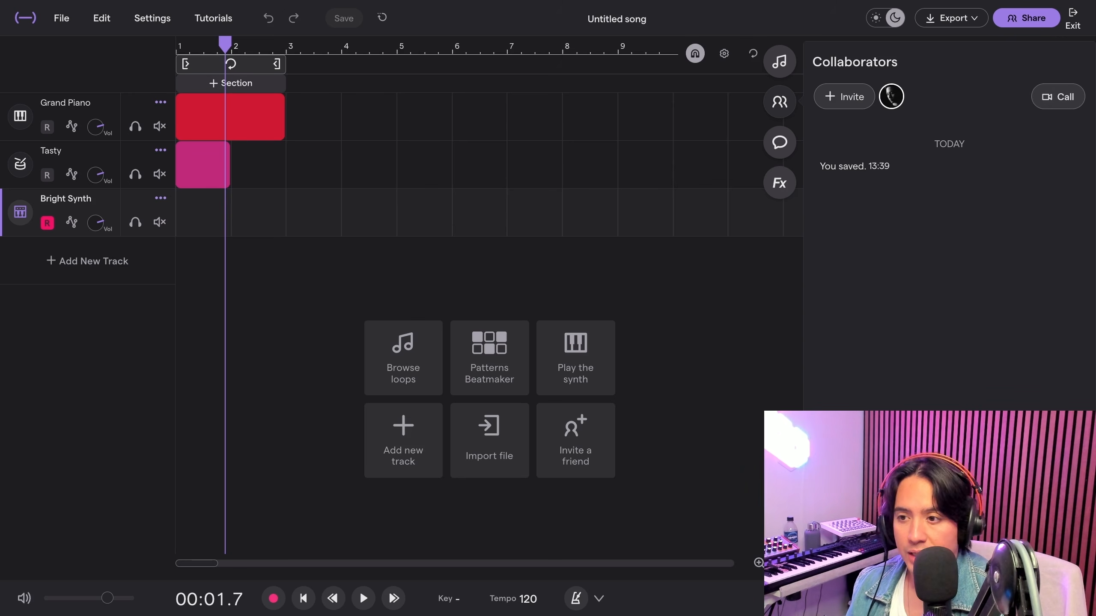
Add the comment "nfgjdikosnfkdjs" to the Grand Piano region at 00:01 and resolve it
left_click(779, 143)
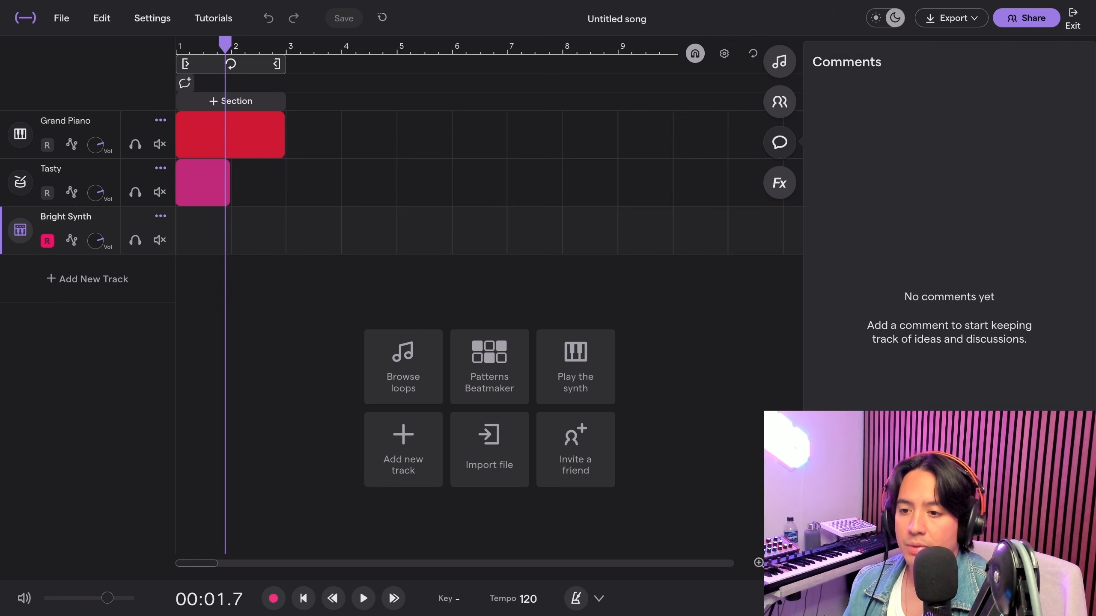
mouse_move(202, 135)
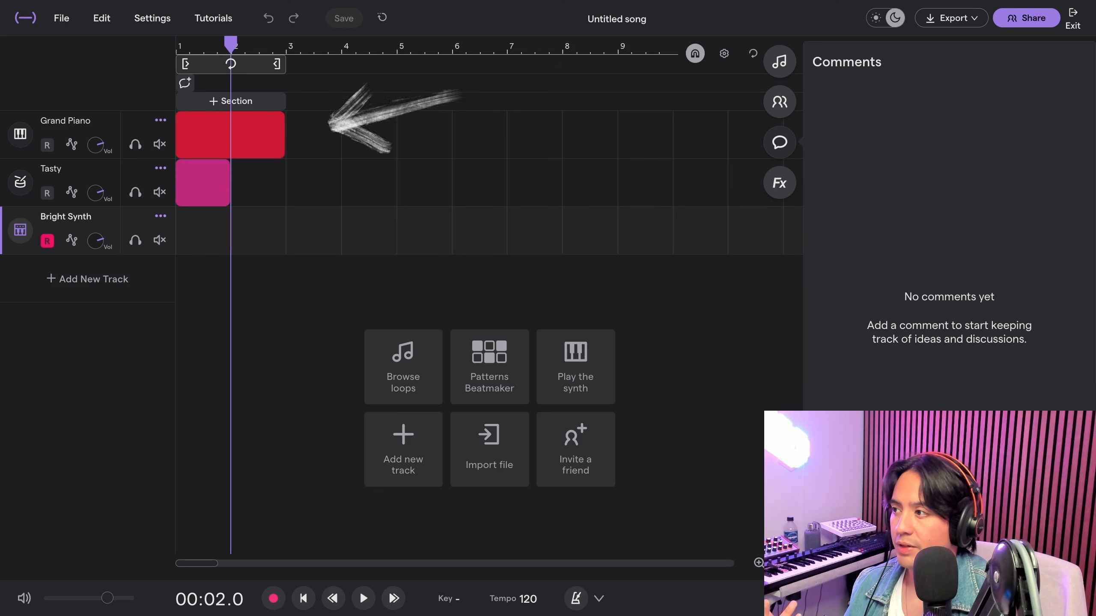
right_click(223, 130)
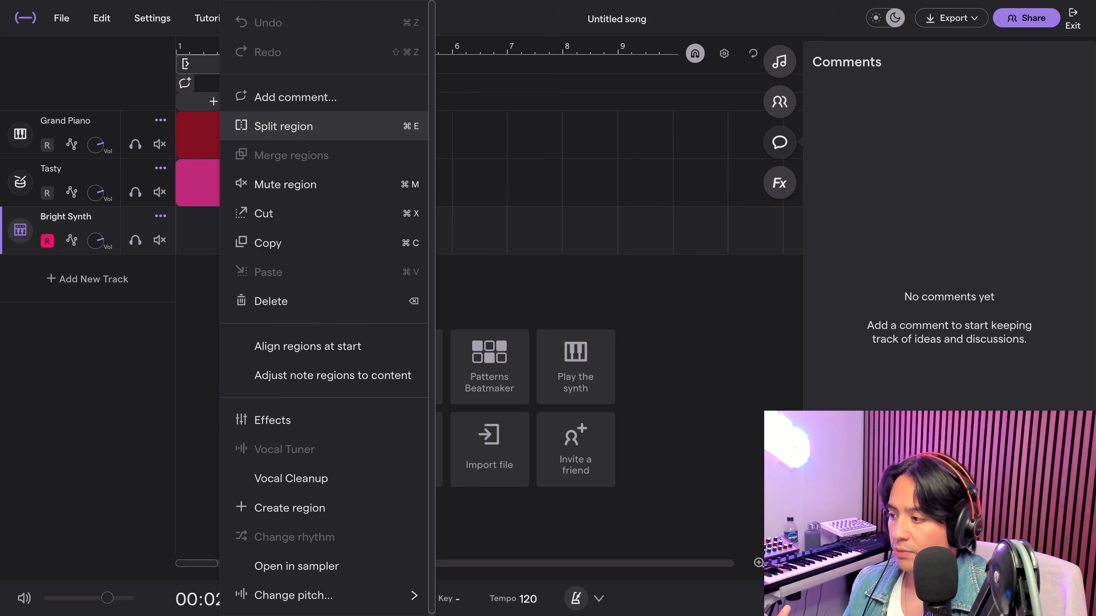
left_click(282, 97)
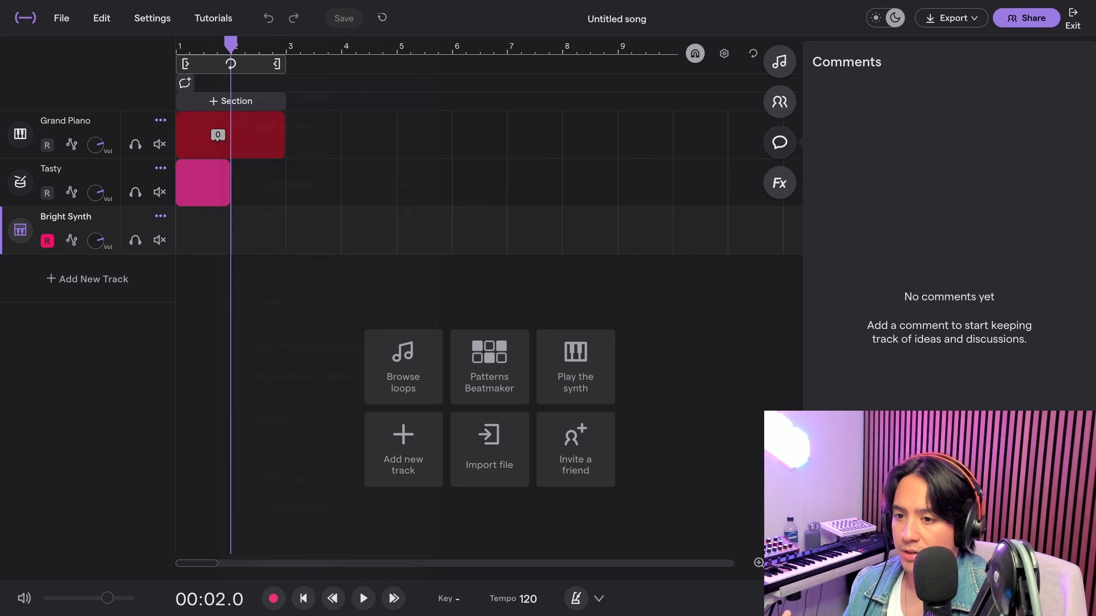
type("nfgjdikosnfkdjs")
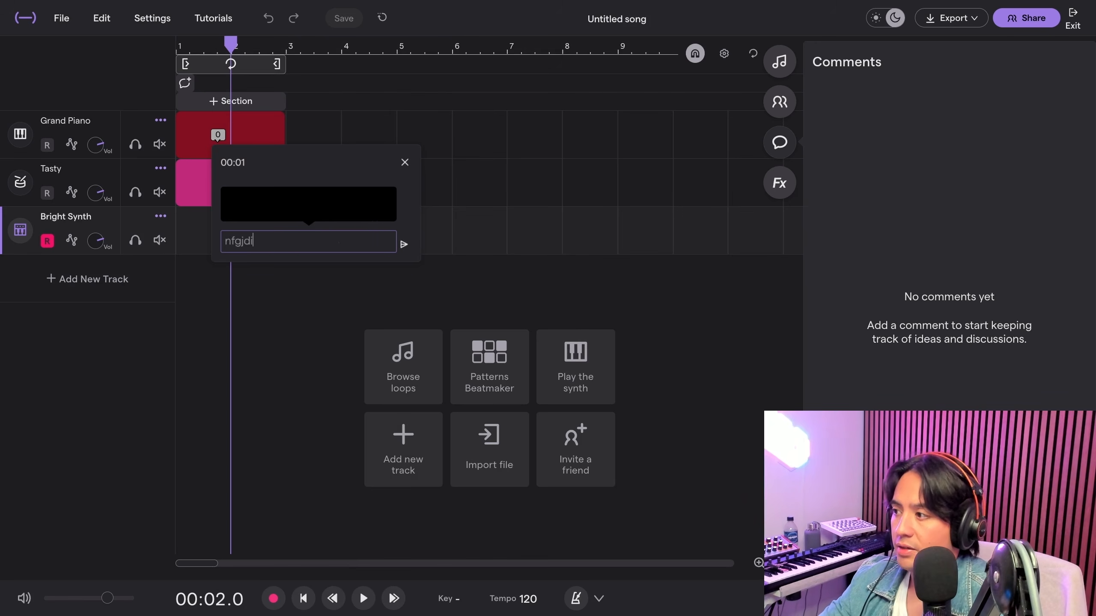
key("Return")
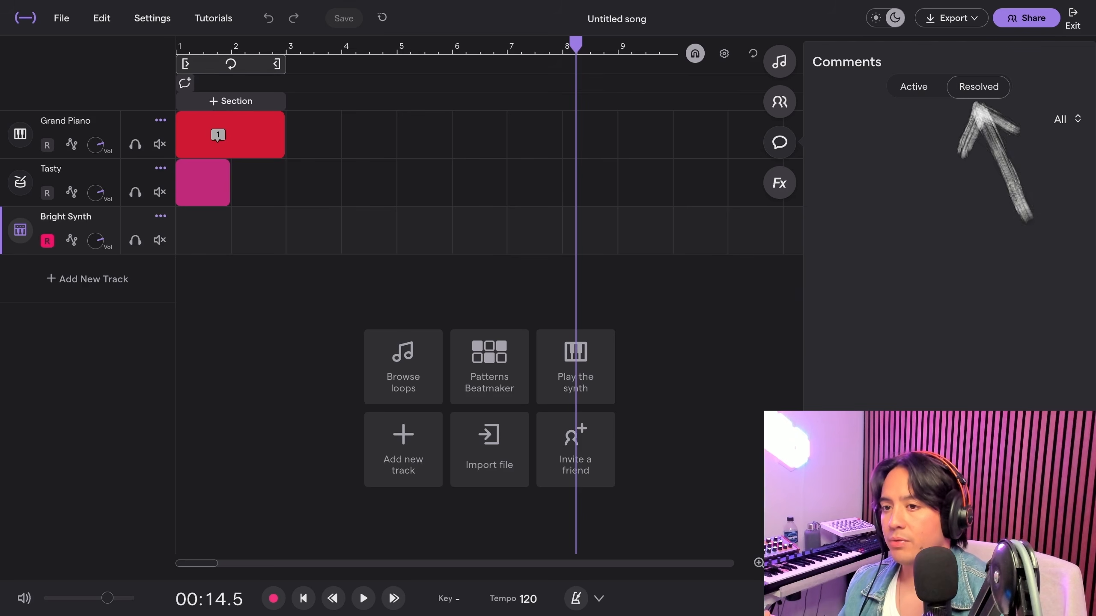
left_click(1068, 154)
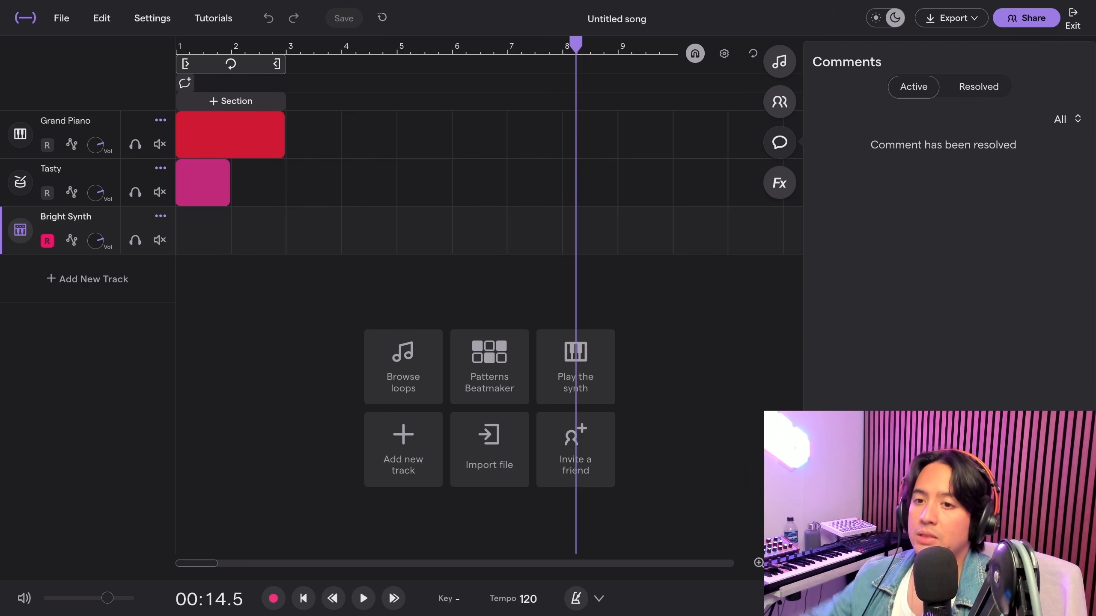
Glance at the effects library, and search the loops for "full drums brick" to add Brick - ii 01 (Full Beat) as a new track from bar 1
left_click(779, 183)
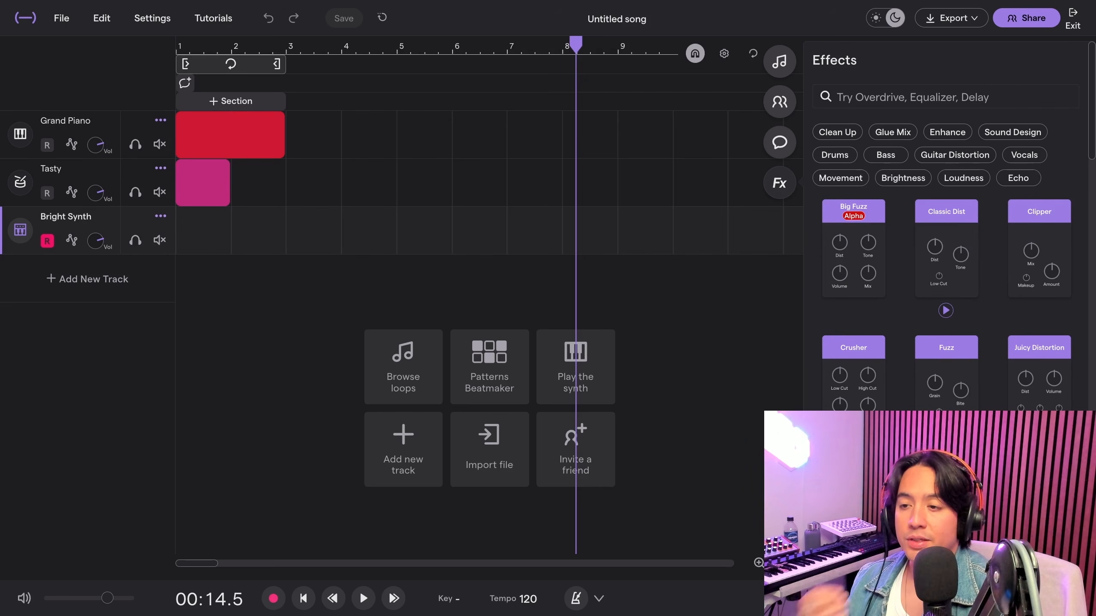
left_click(780, 61)
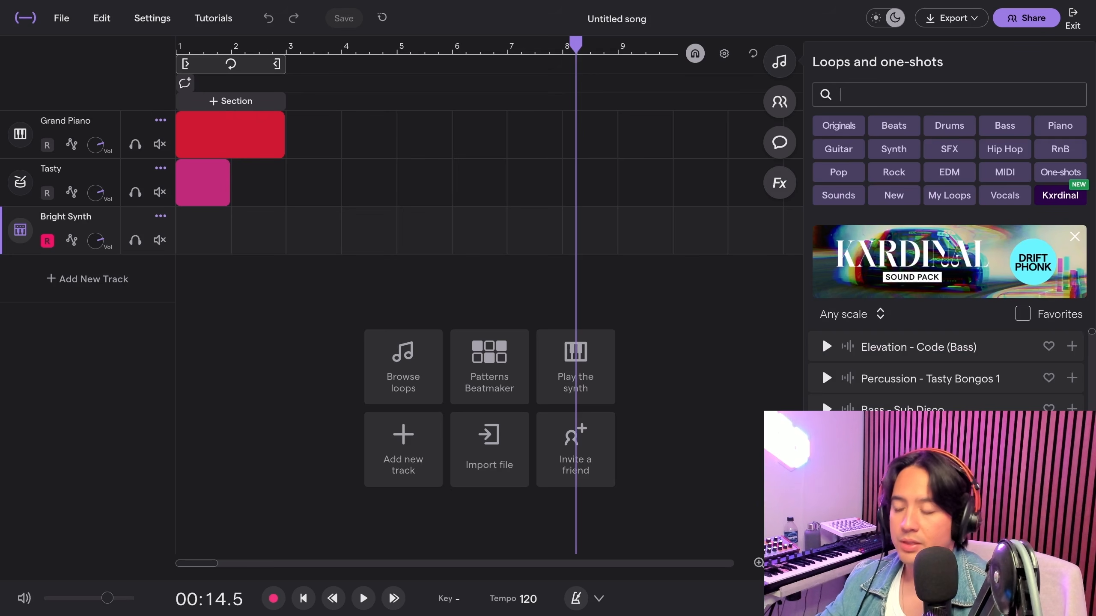
left_click(827, 374)
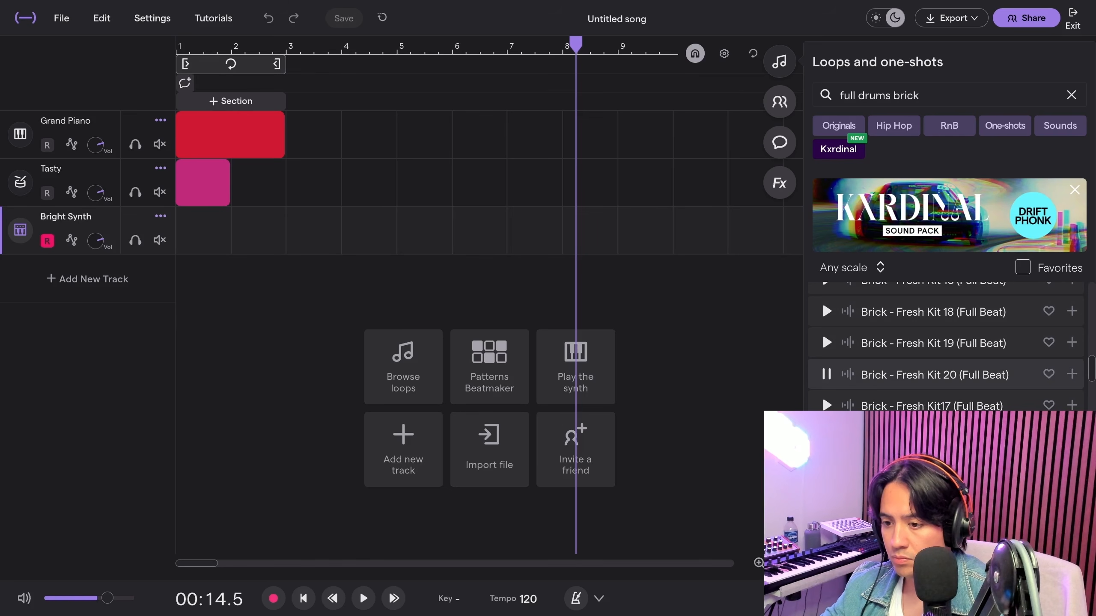
scroll(945, 346, "down", 3)
scroll(827, 400, "down", 3)
left_click(827, 399)
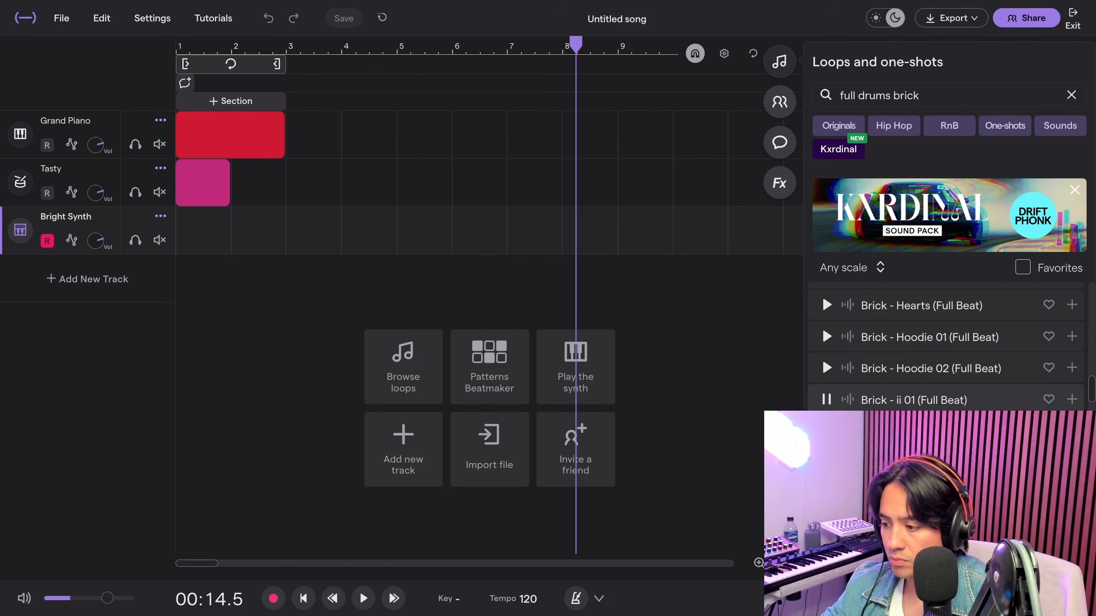
left_click(827, 399)
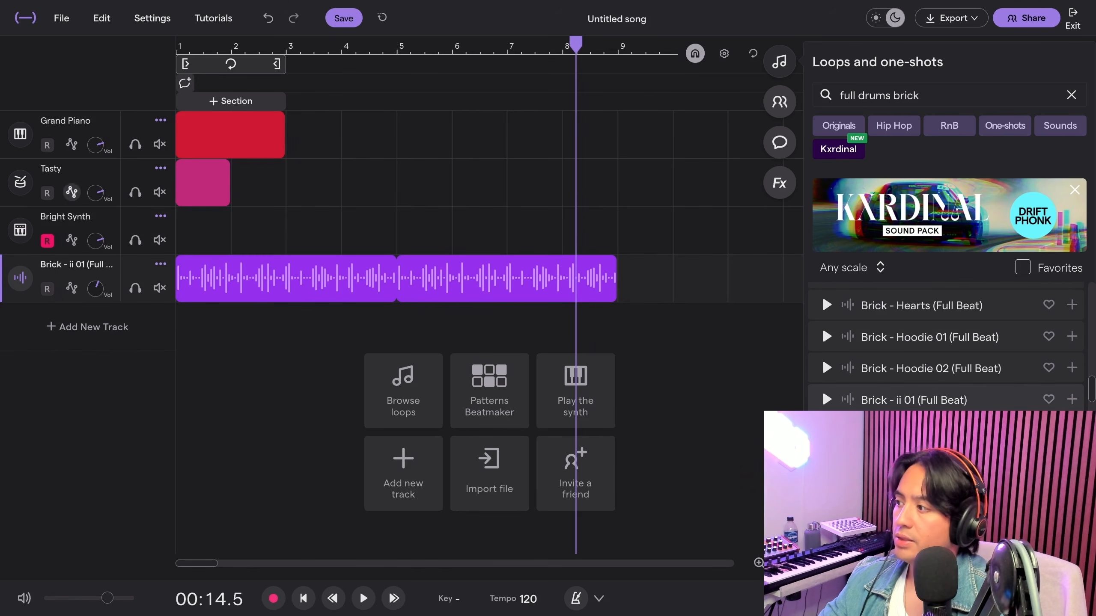
Clear the Grand Piano and Tasty regions, enable looping over bars 1 to 3, and audition the Brick - ii 01 beat
left_click(64, 123)
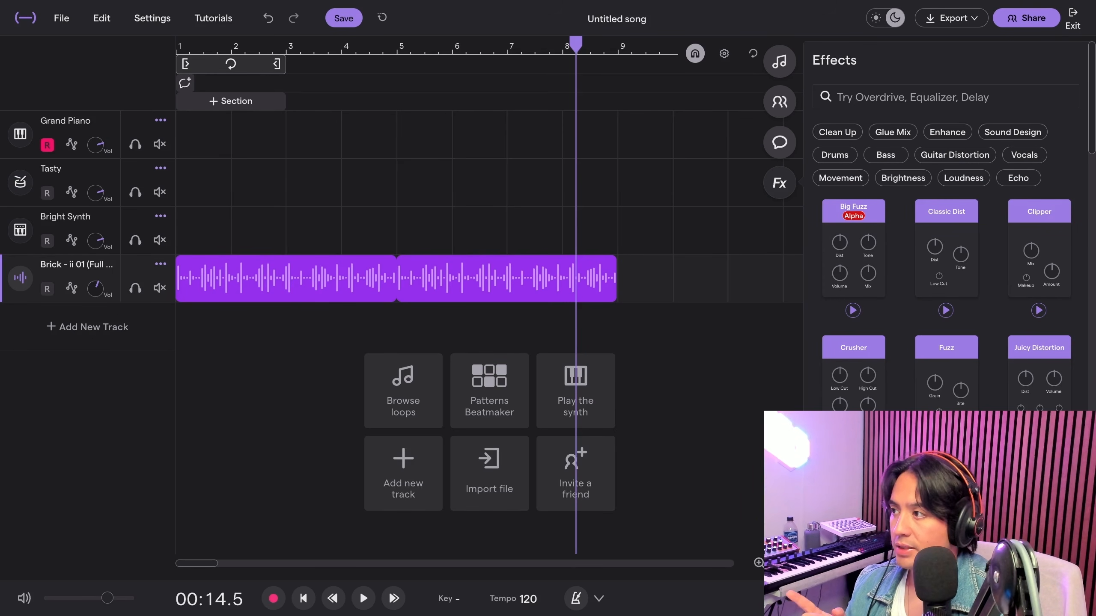
key("l")
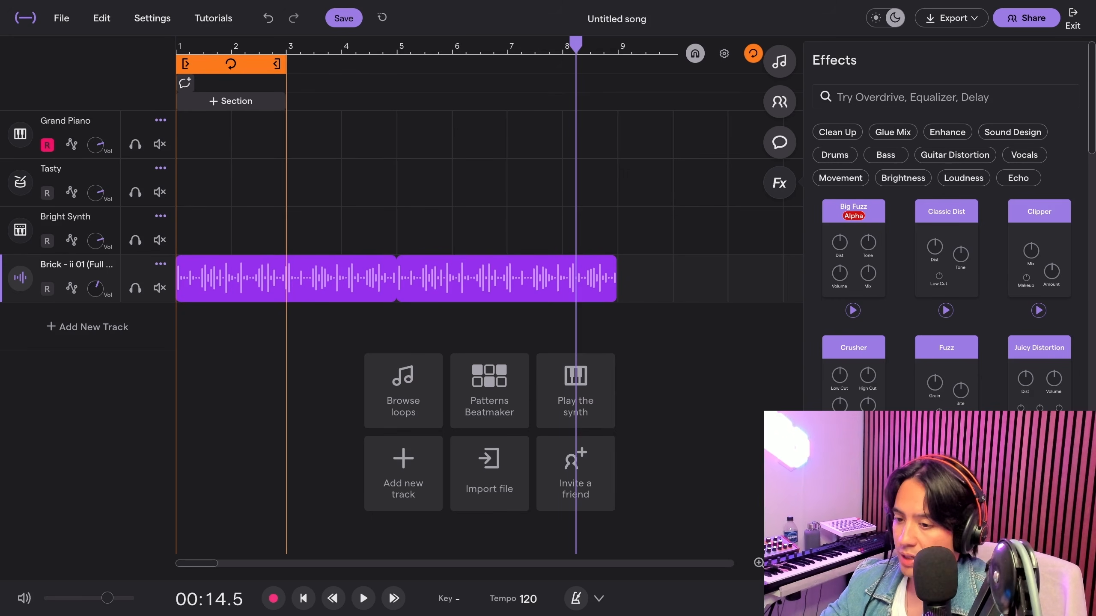
key("space")
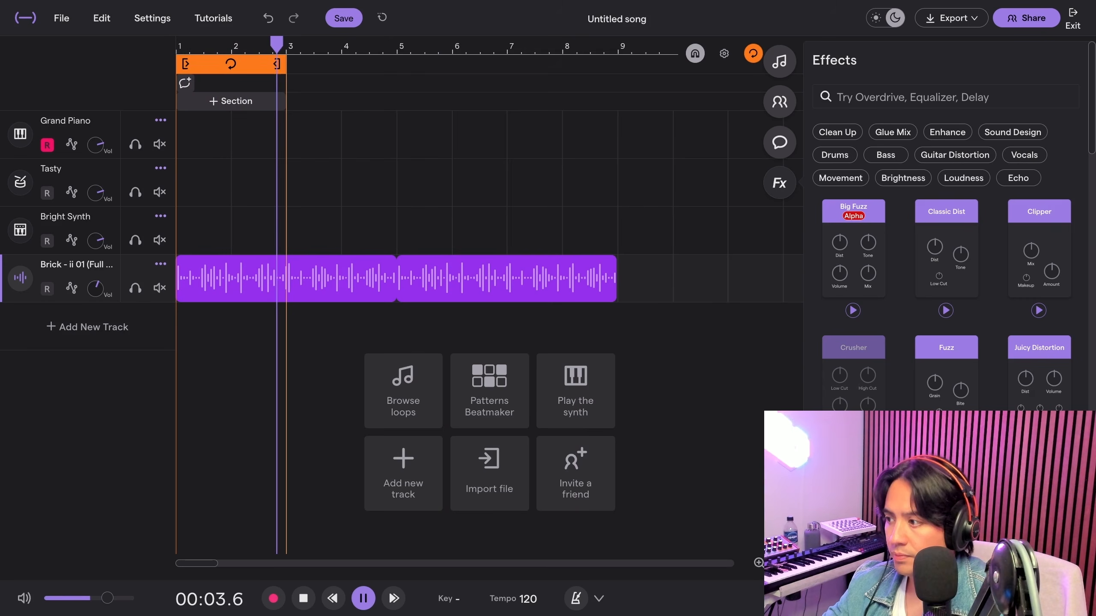
key("space")
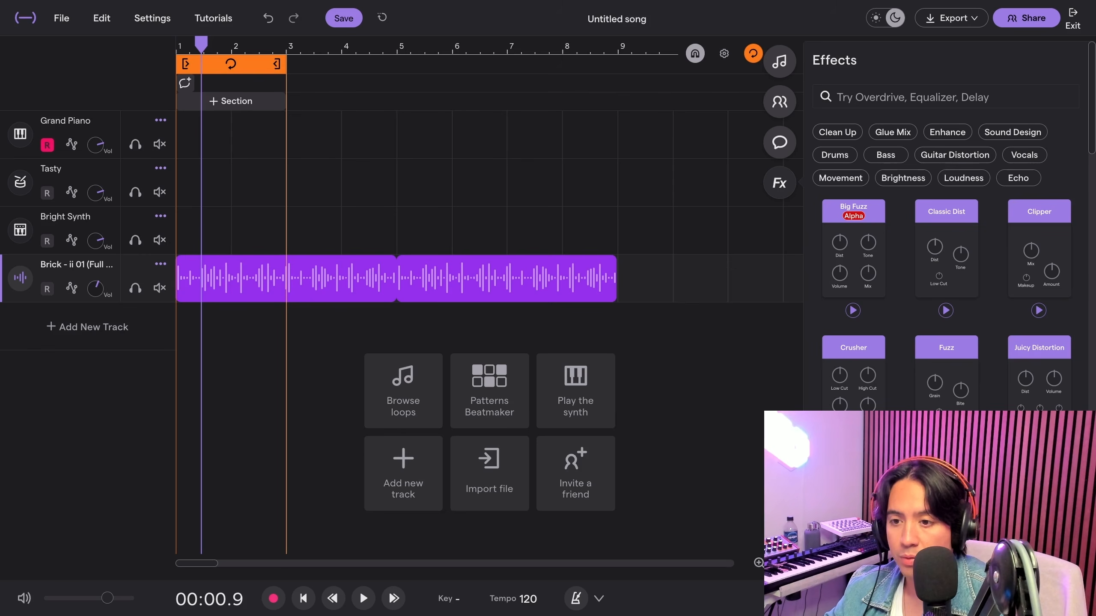
Try a Reverb effect on the Brick - ii 01 track, raising its amount during playback, and remove the effect
scroll(945, 224, "down", 8)
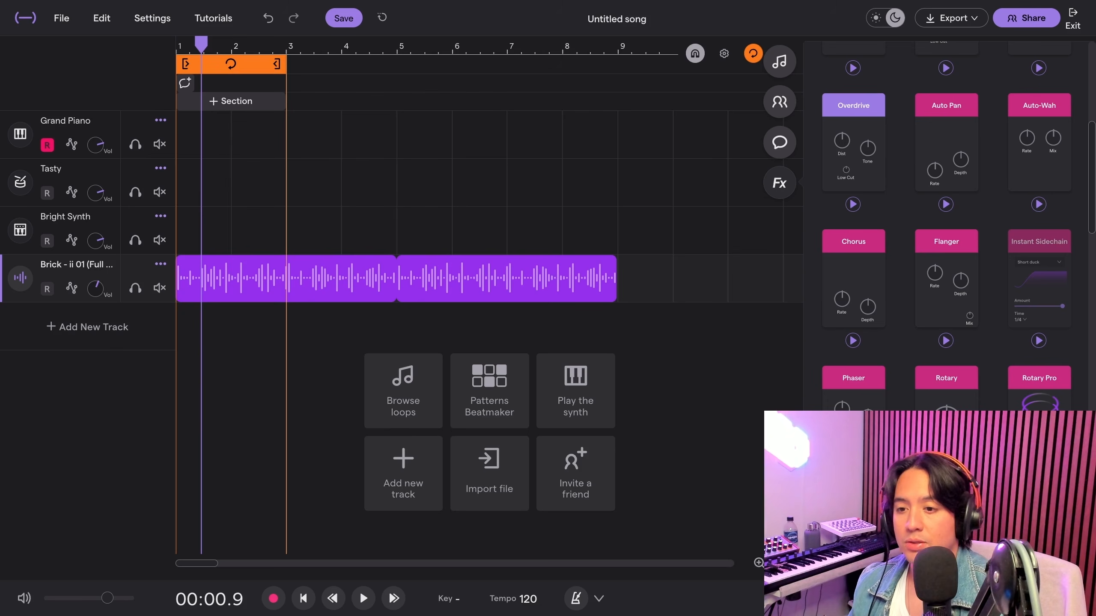
scroll(950, 225, "down", 3)
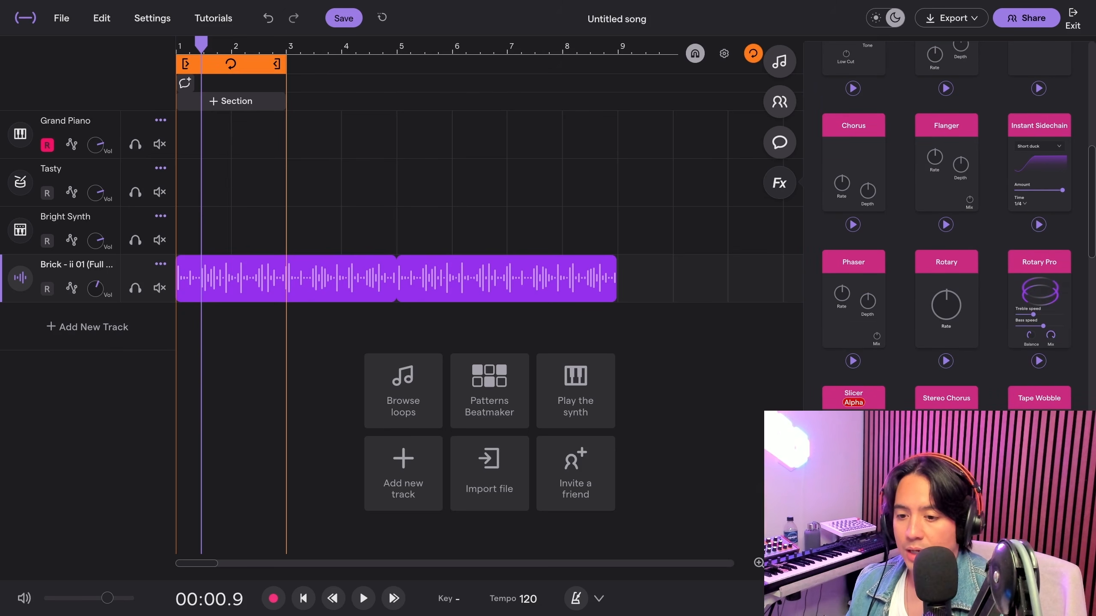
scroll(947, 224, "down", 8)
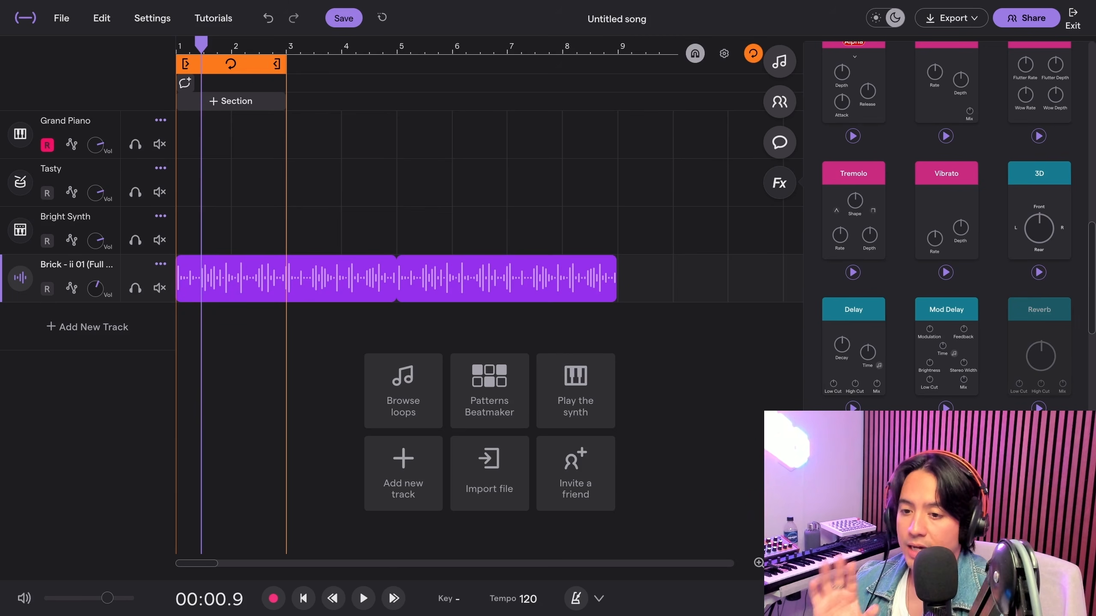
left_click(1039, 346)
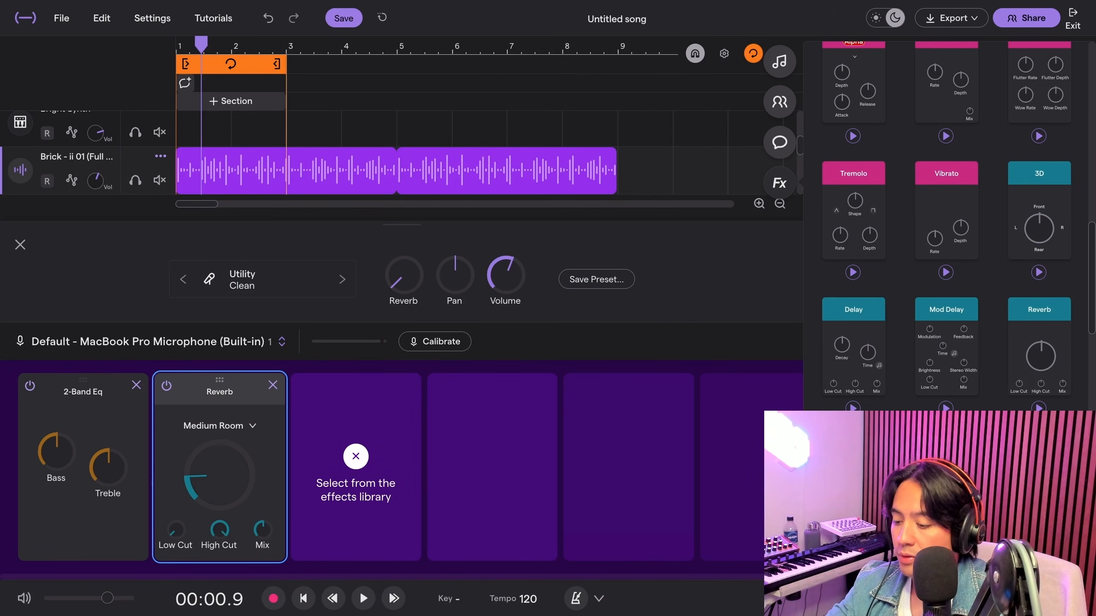
key("space")
left_click_drag(220, 475, 219, 408)
key("space")
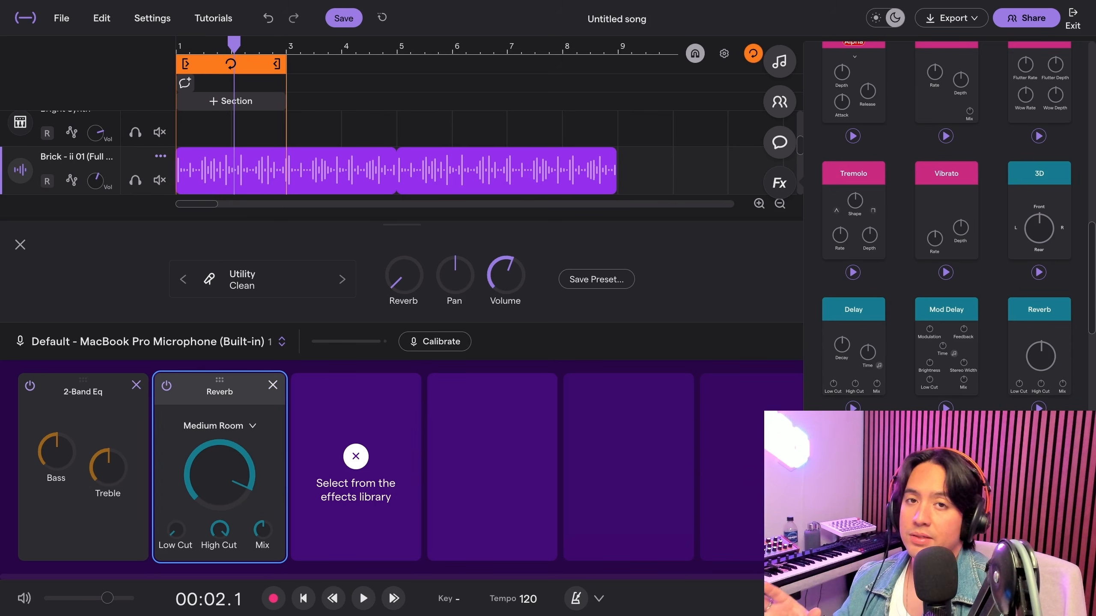
left_click(273, 385)
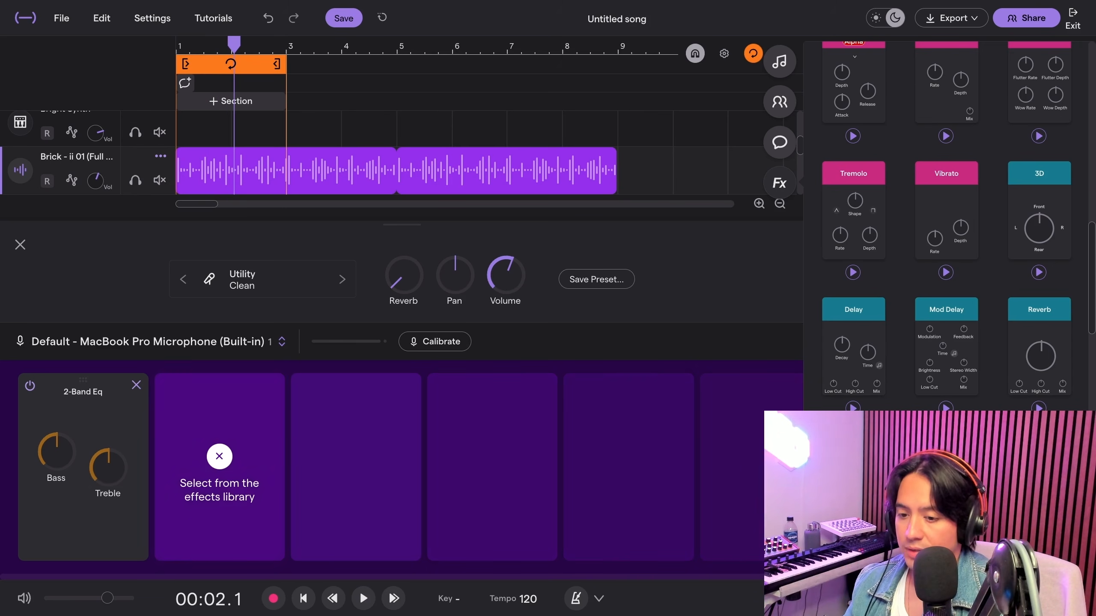
Add the Clipper and Reverb effects after the 2-Band Eq on the Brick - ii 01 track and close the effects library
scroll(944, 225, "down", 7)
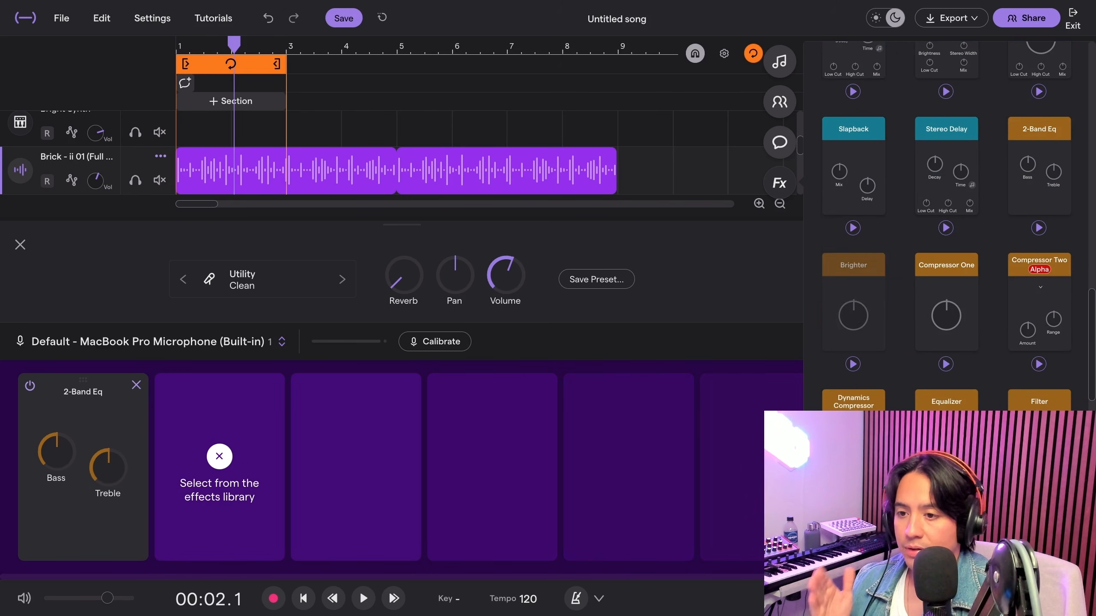
scroll(945, 224, "down", 1)
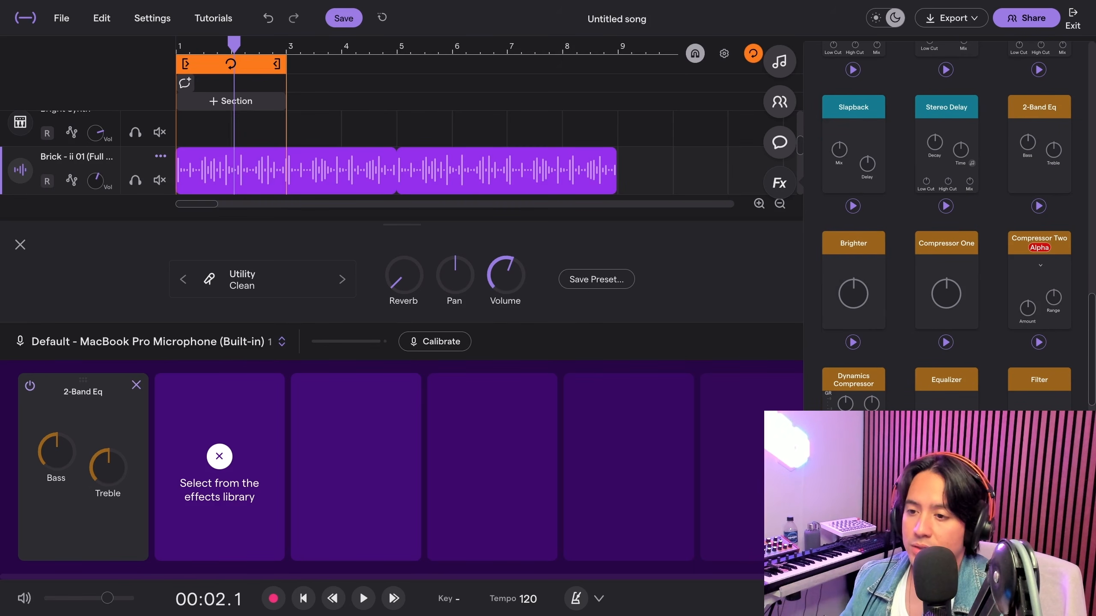
scroll(949, 224, "down", 10)
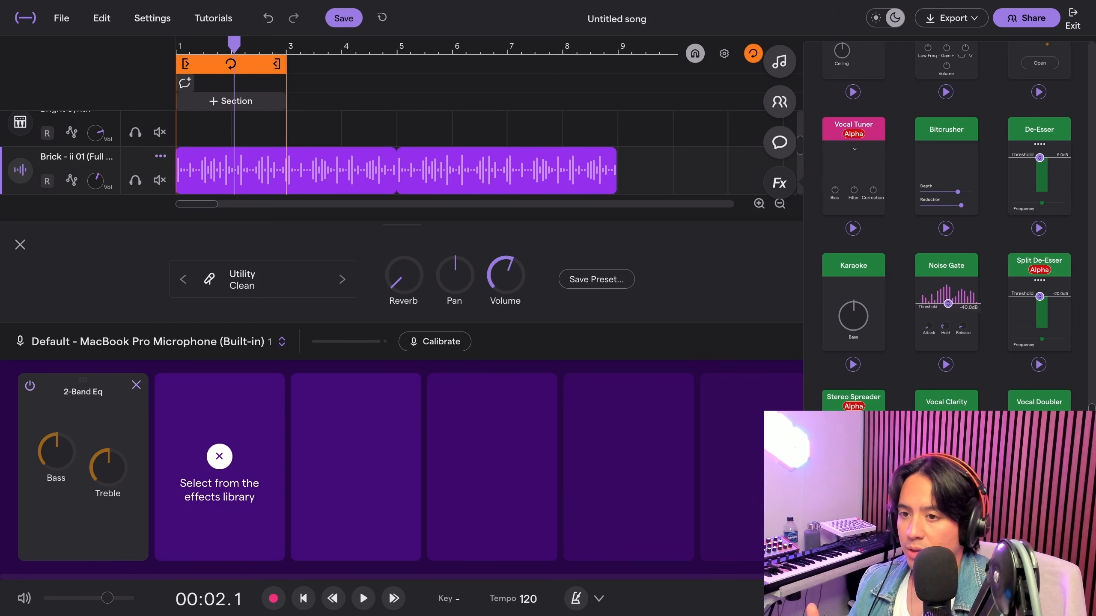
scroll(959, 227, "down", 6)
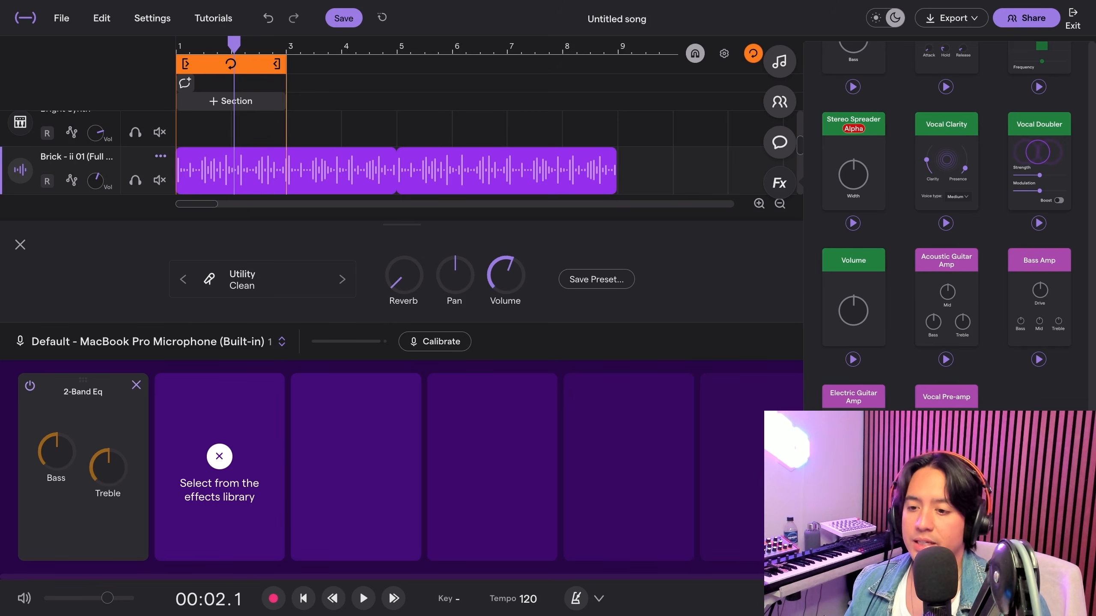
scroll(1061, 185, "up", 20)
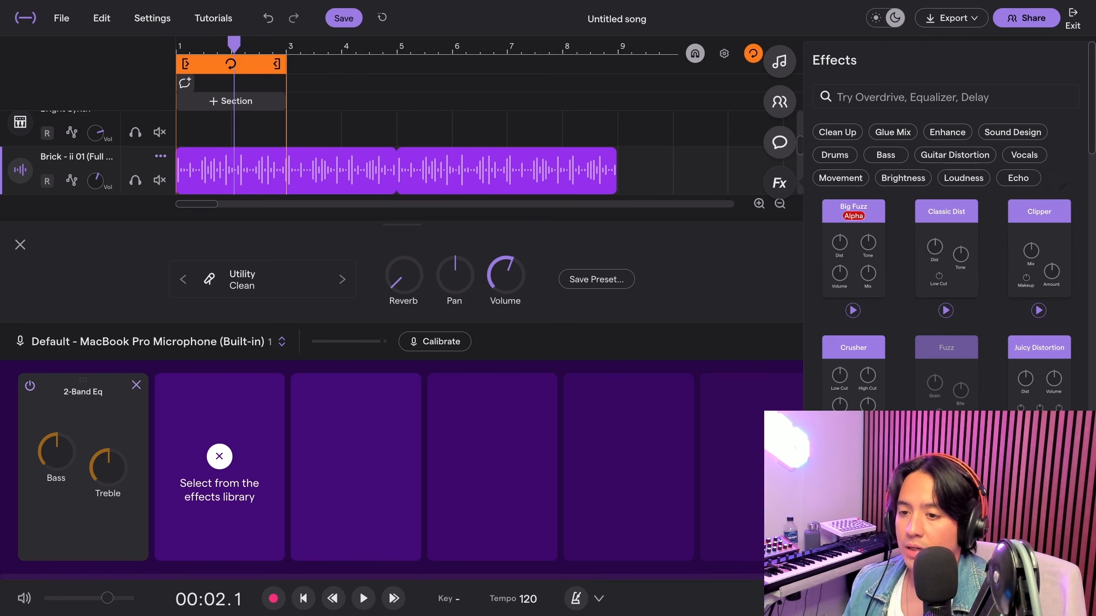
left_click(1040, 250)
scroll(1039, 250, "down", 10)
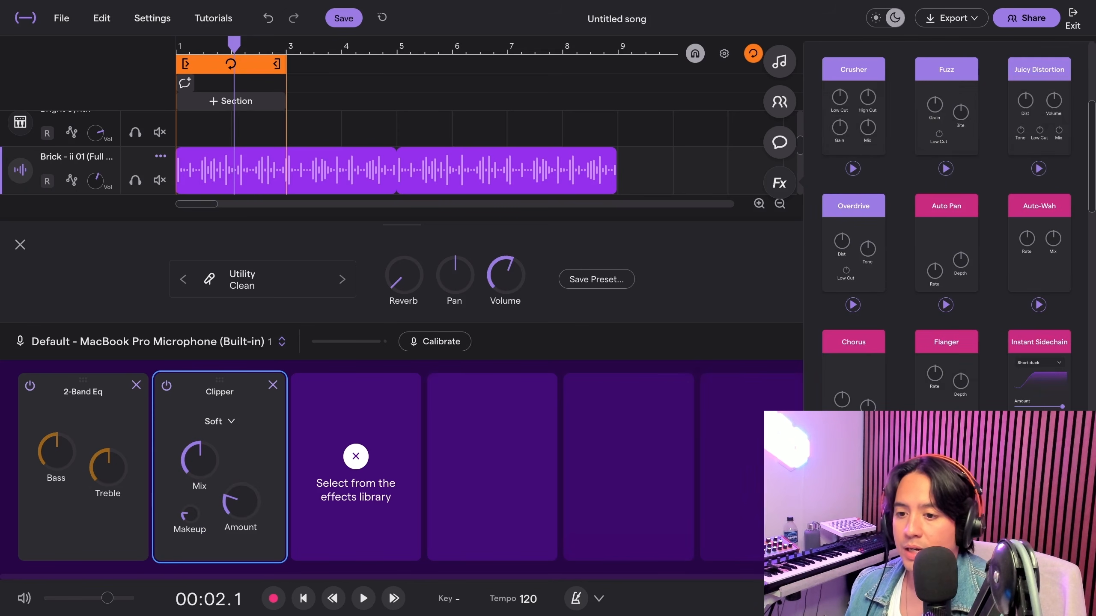
left_click(1039, 371)
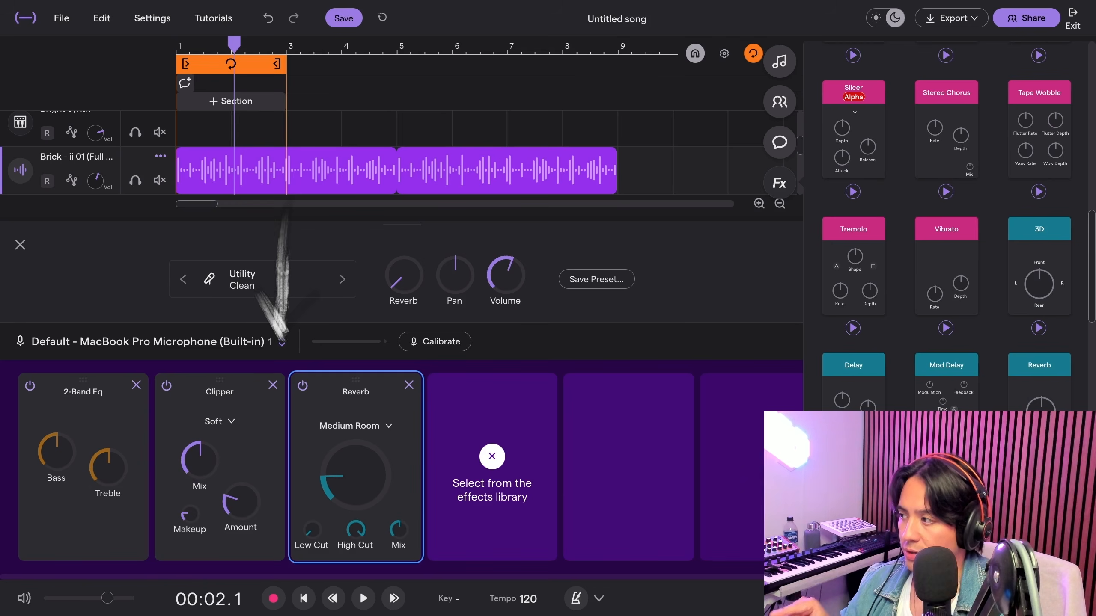
key("Escape")
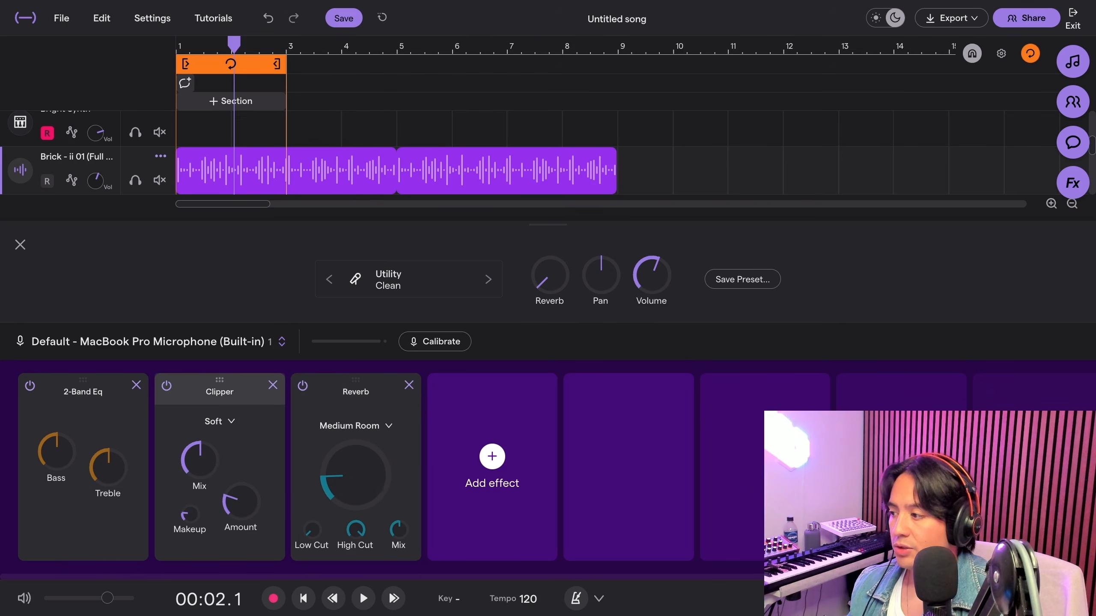
Bypass the Clipper, and set the Reverb's amount to maximum and its Mix to minimum
left_click(167, 386)
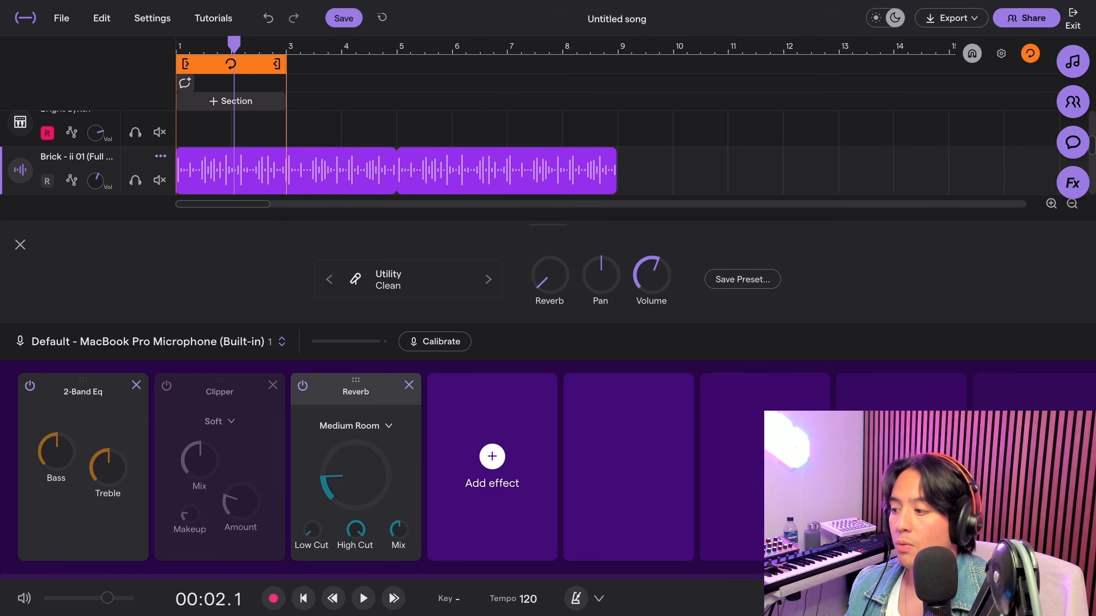
left_click_drag(356, 475, 355, 125)
left_click_drag(398, 530, 399, 591)
left_click_drag(399, 530, 399, 576)
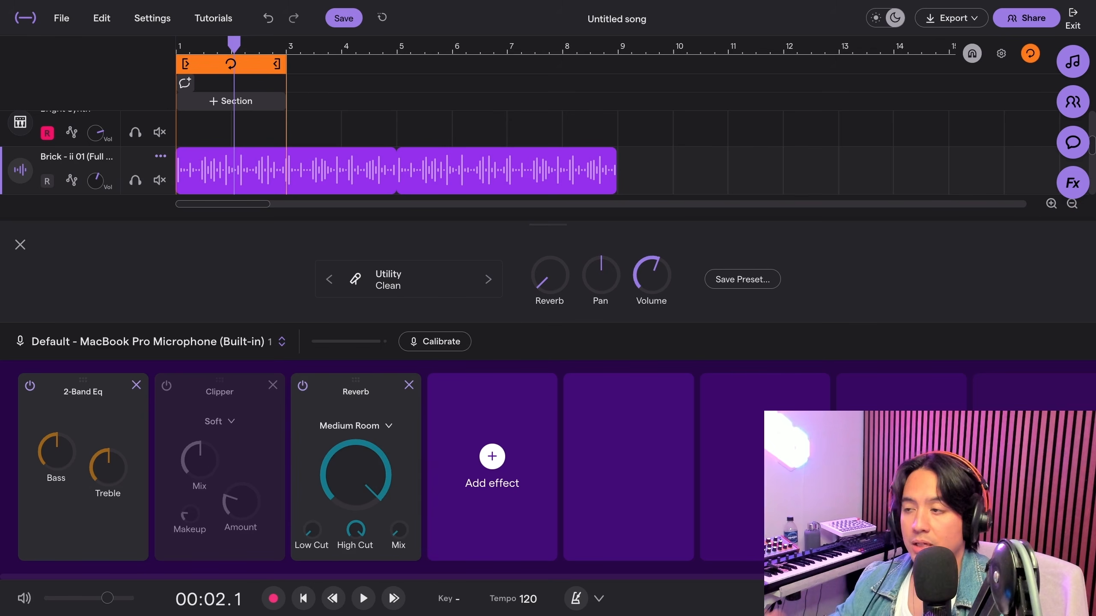
Play the looped beat while raising the Reverb's Mix to hear the dry and wet balance
key("space")
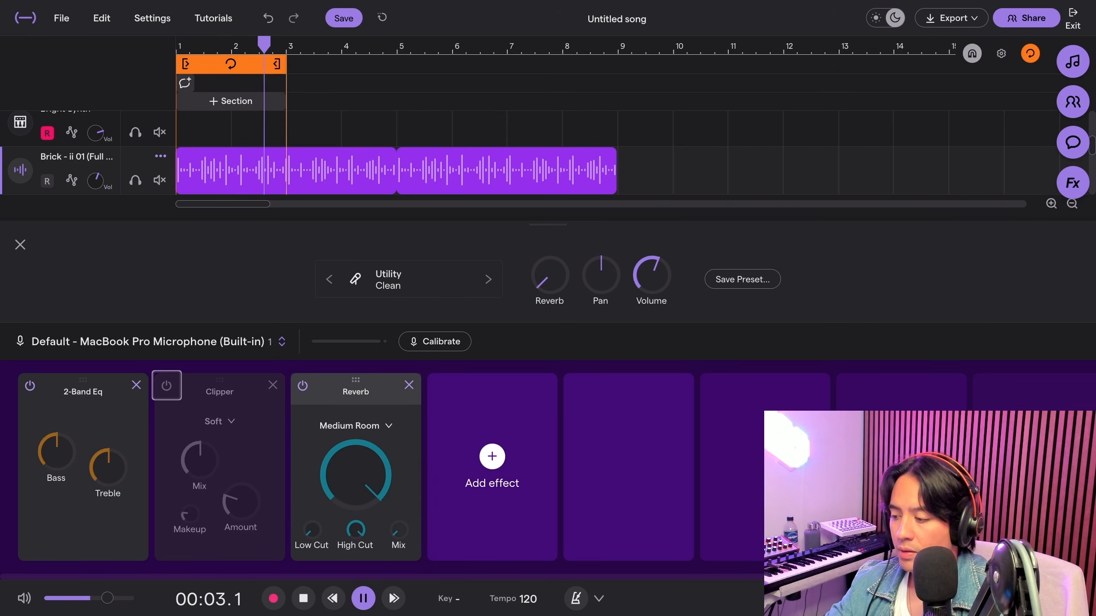
left_click_drag(398, 530, 398, 309)
key("space")
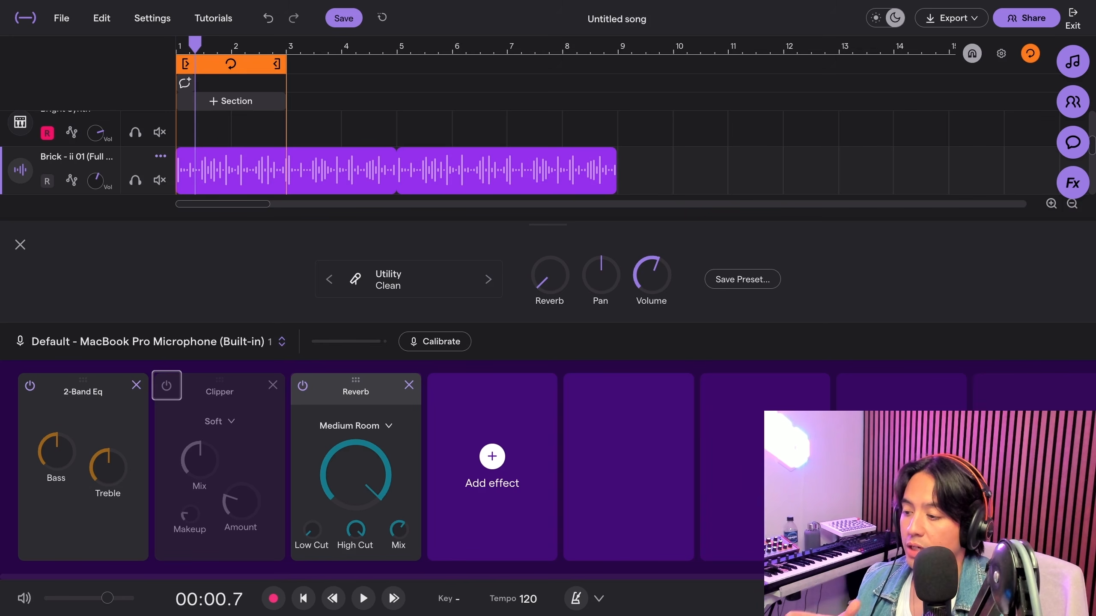
Lower the Reverb's amount, bring it back up to 1.00, and set its Mix to maximum
left_click_drag(355, 457, 355, 615)
left_click_drag(356, 474, 355, 572)
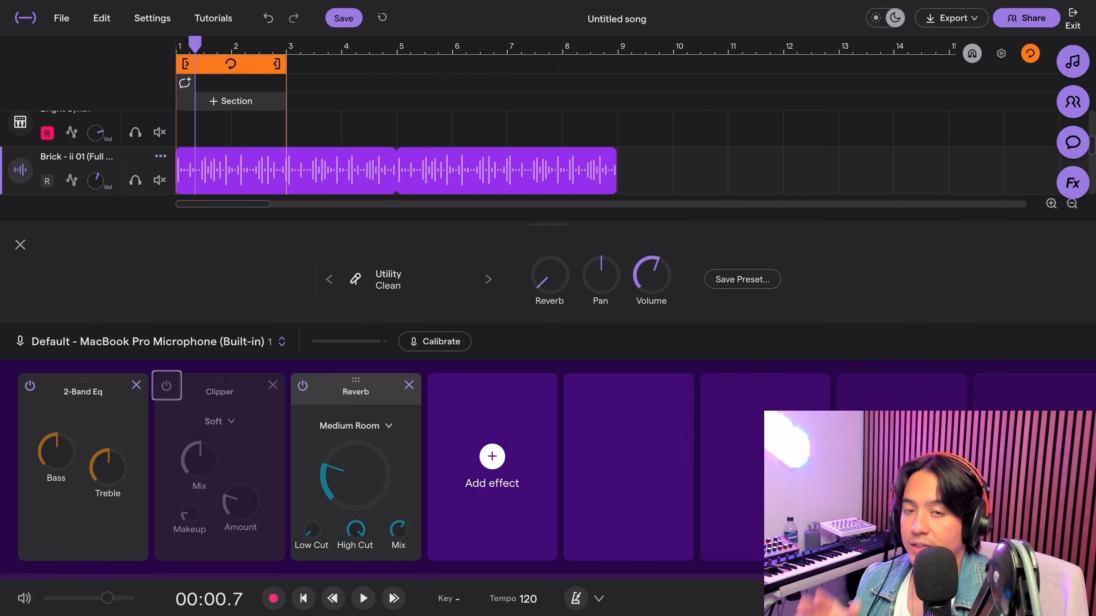
left_click_drag(355, 475, 355, 423)
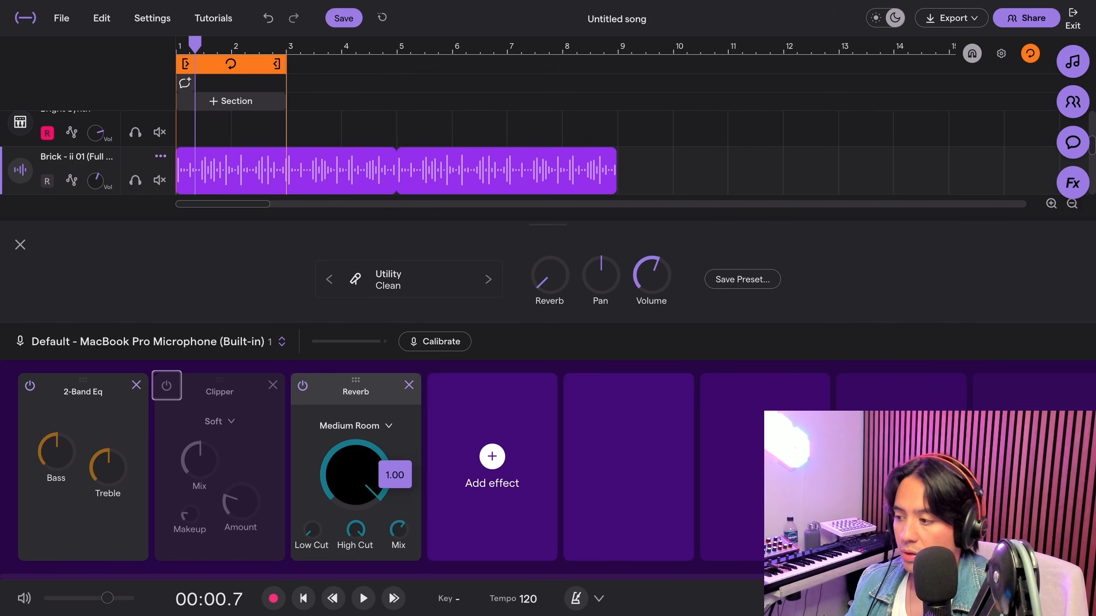
left_click_drag(399, 530, 398, 497)
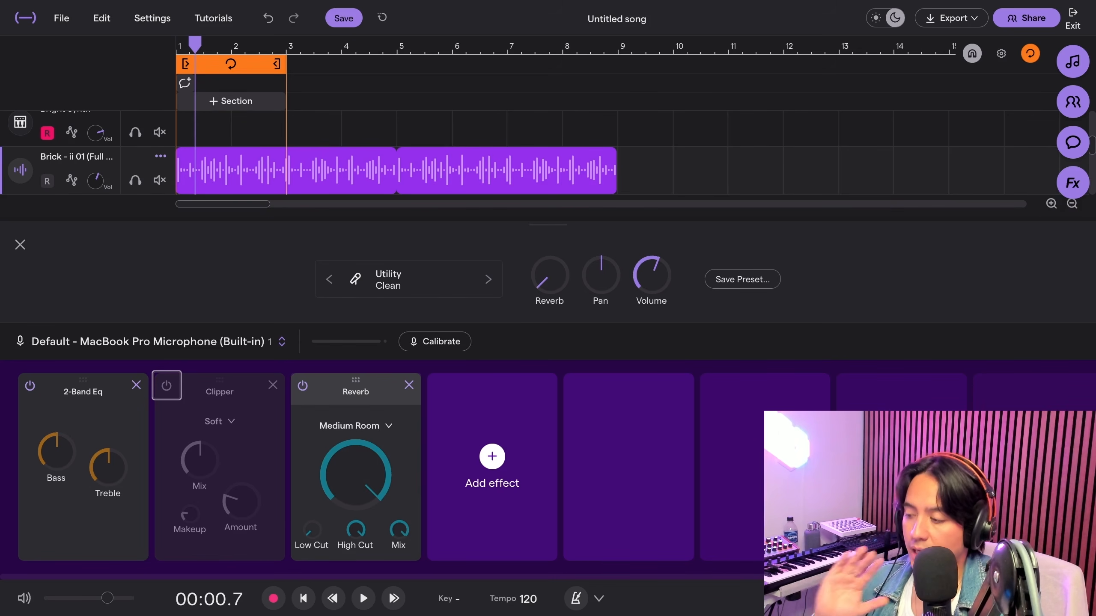
Audition the Reverb's Low Cut during playback and return it to minimum
key("space")
left_click_drag(313, 530, 312, 496)
key("space")
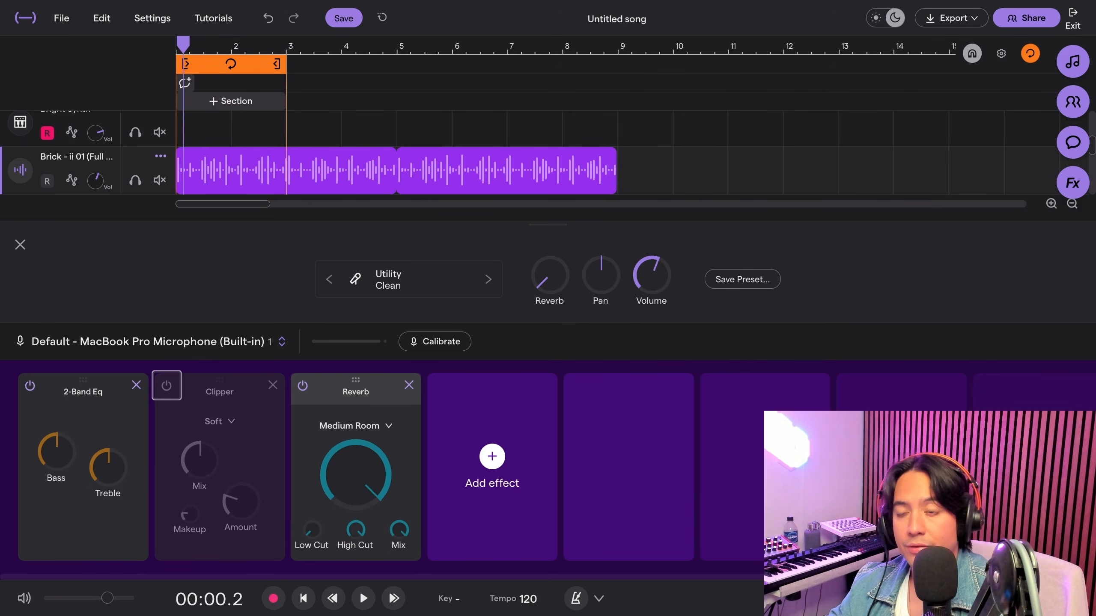
Audition a lower High Cut on the Reverb during playback and reset it to maximum
mouse_move(355, 530)
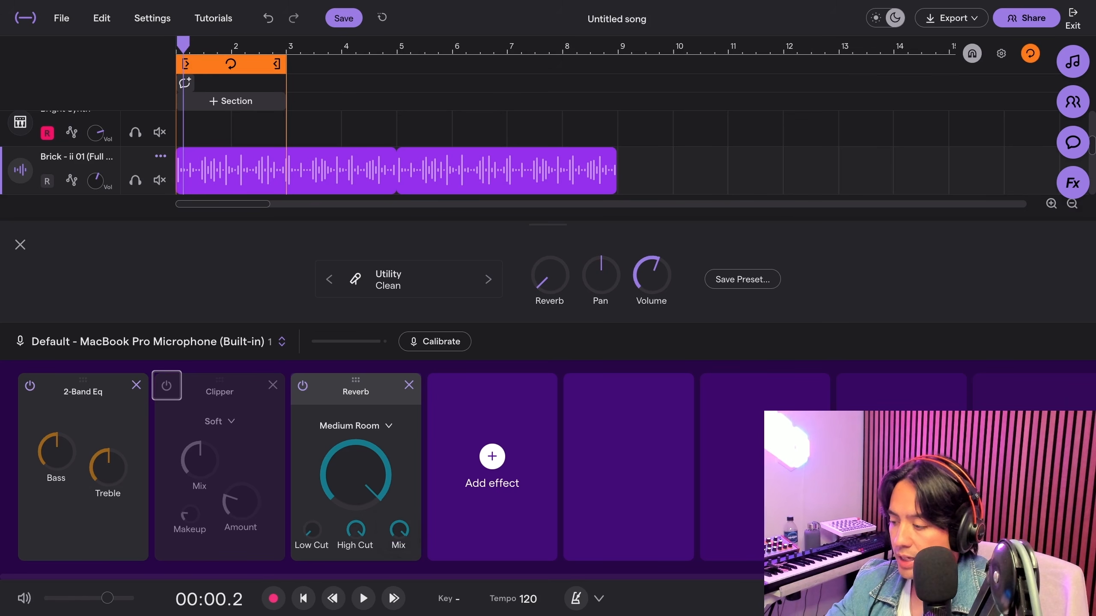
key("space")
left_click_drag(356, 530, 358, 604)
key("space")
double_click(355, 530)
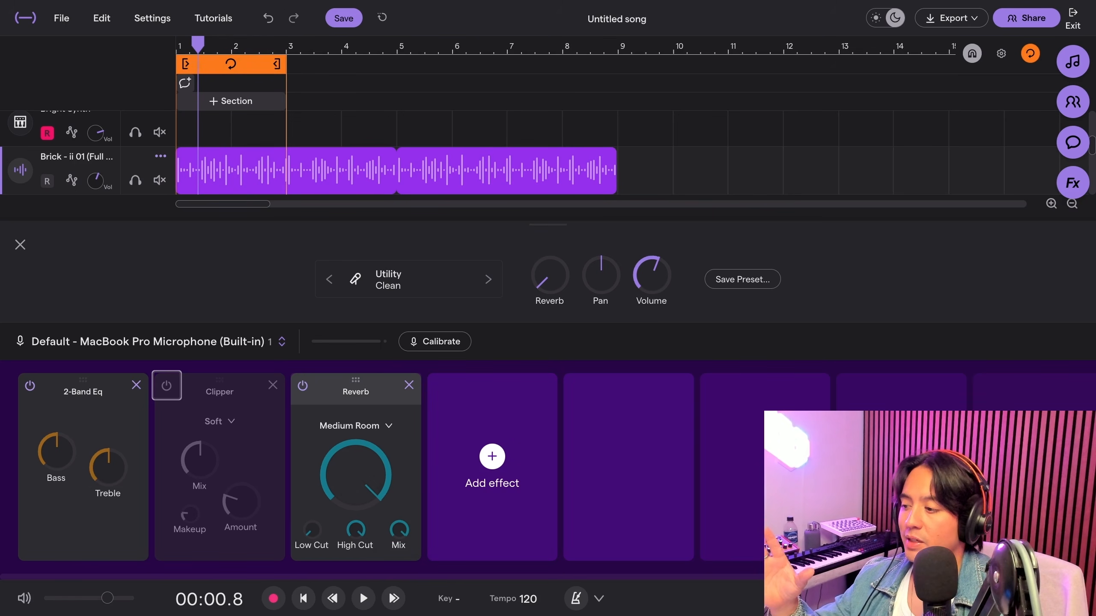
Sweep the Reverb's amount through several levels and finish with it at minimum
left_click_drag(355, 475, 129, 599)
double_click(355, 475)
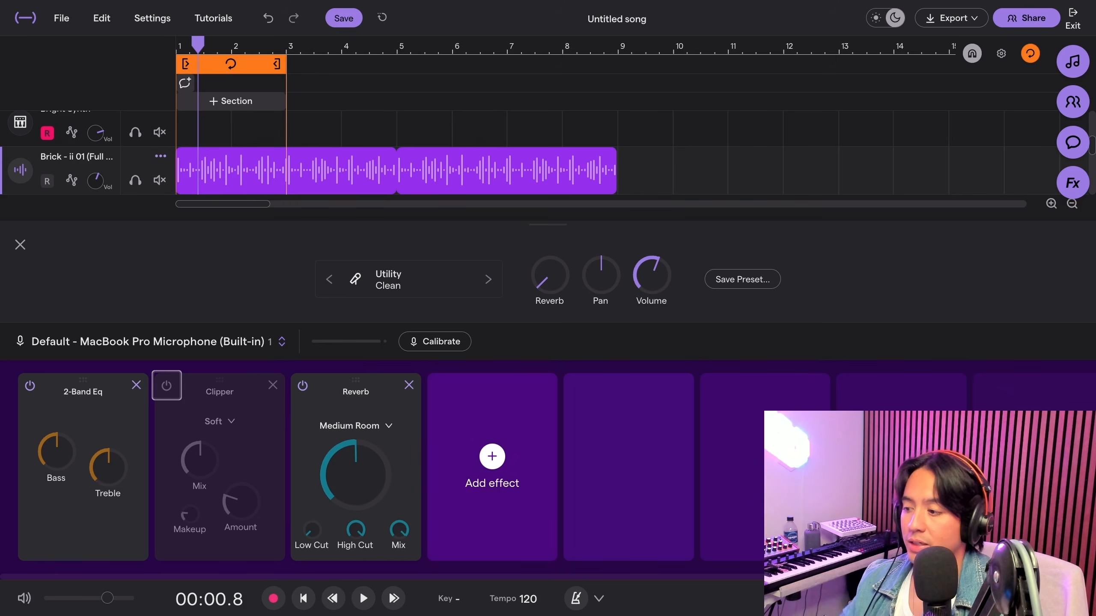
mouse_move(356, 475)
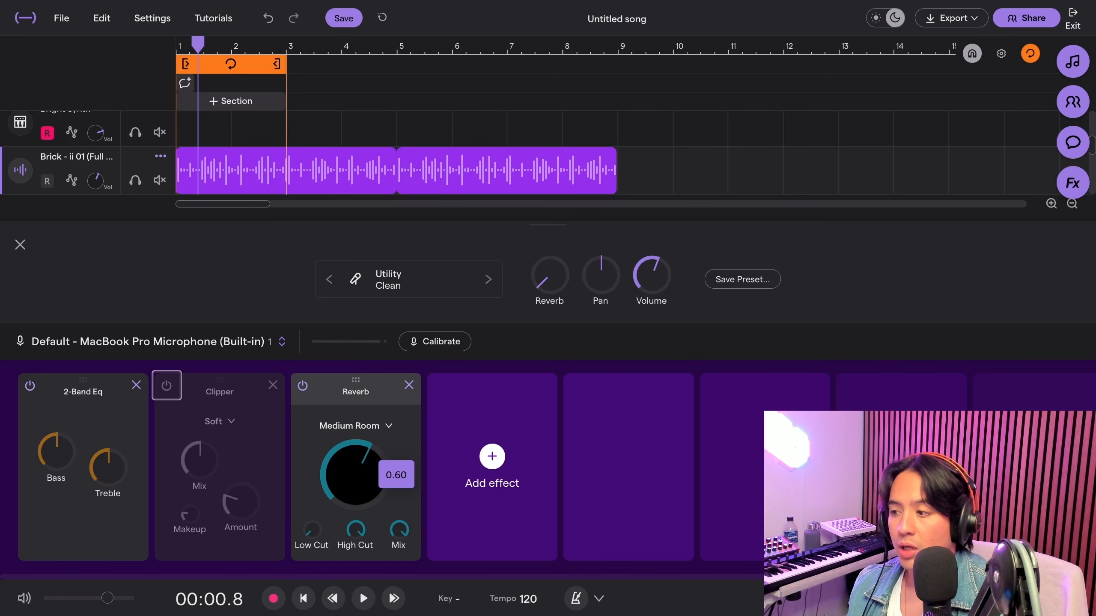
left_click_drag(355, 460, 355, 402)
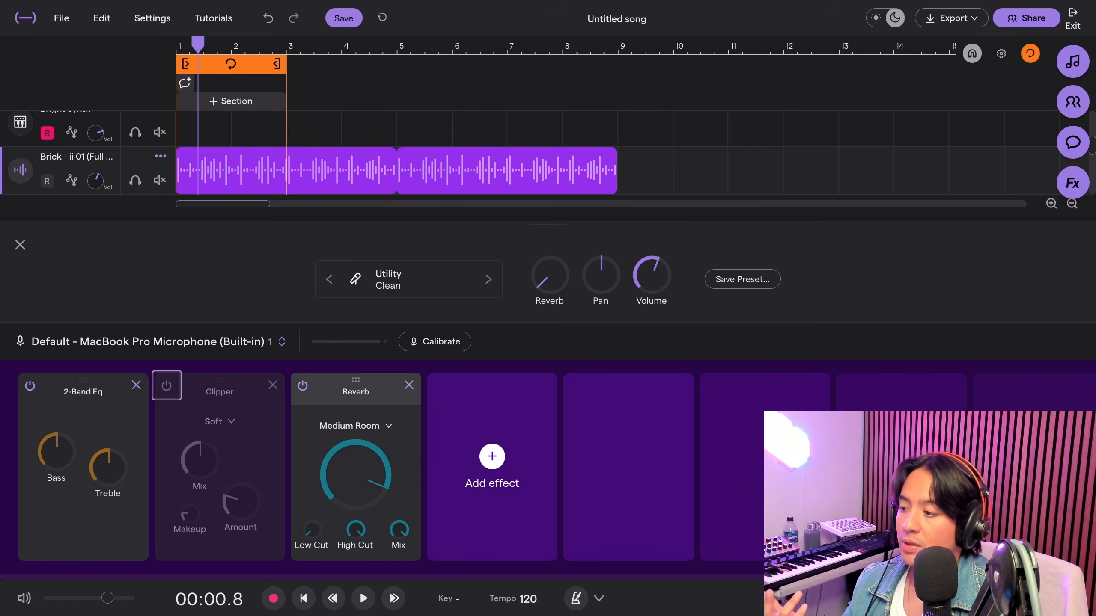
mouse_move(356, 475)
left_click_drag(356, 509, 355, 592)
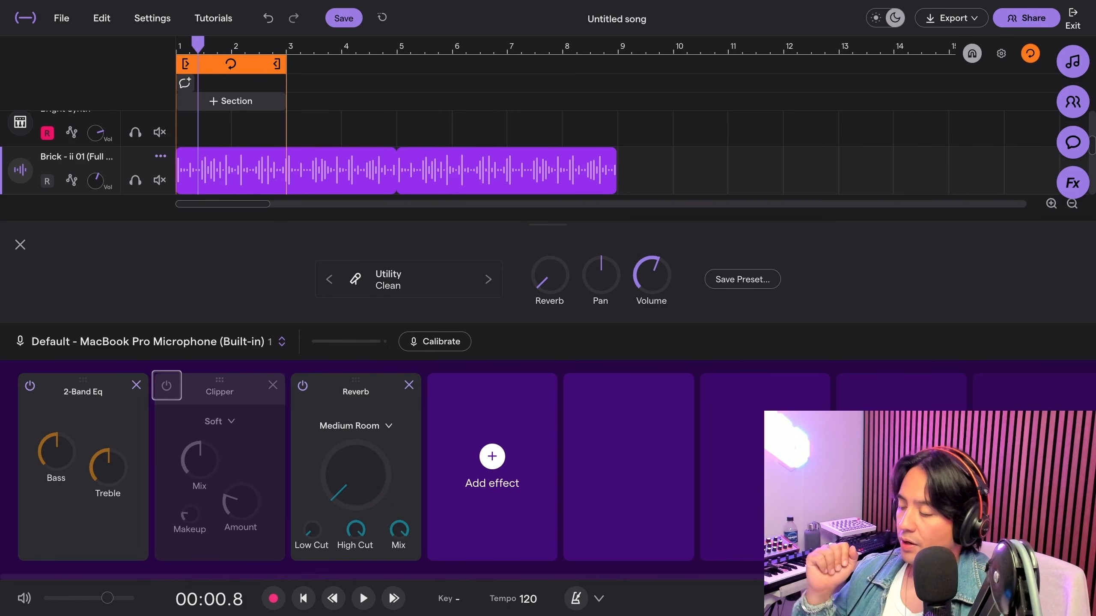
Toggle the Clipper's bypass, leave the effect switched on, and try moving it within the effects chain
left_click(167, 386)
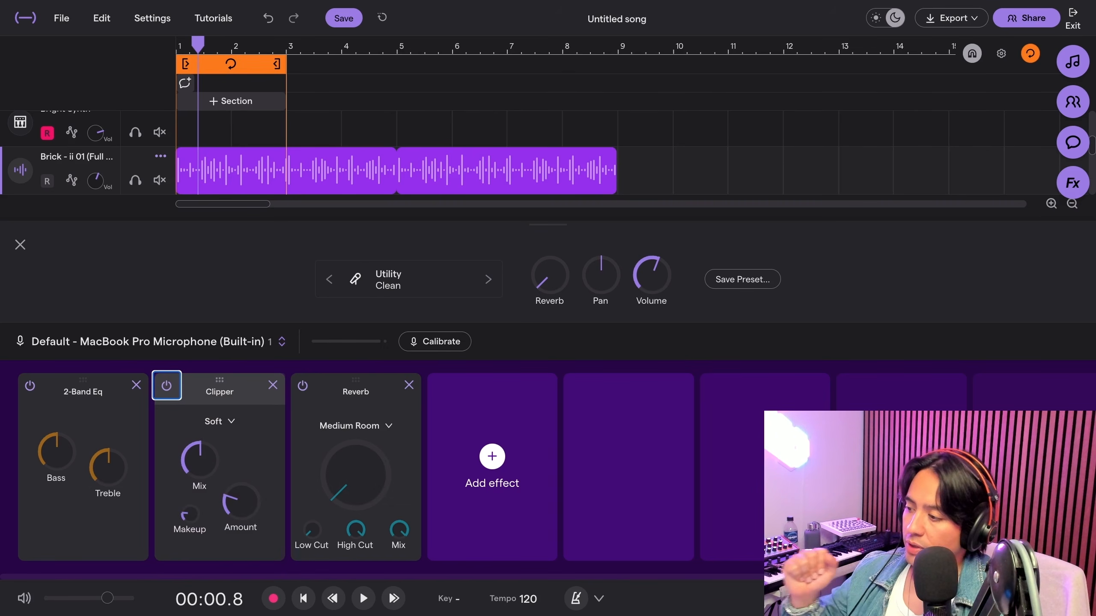
left_click(167, 385)
left_click(166, 385)
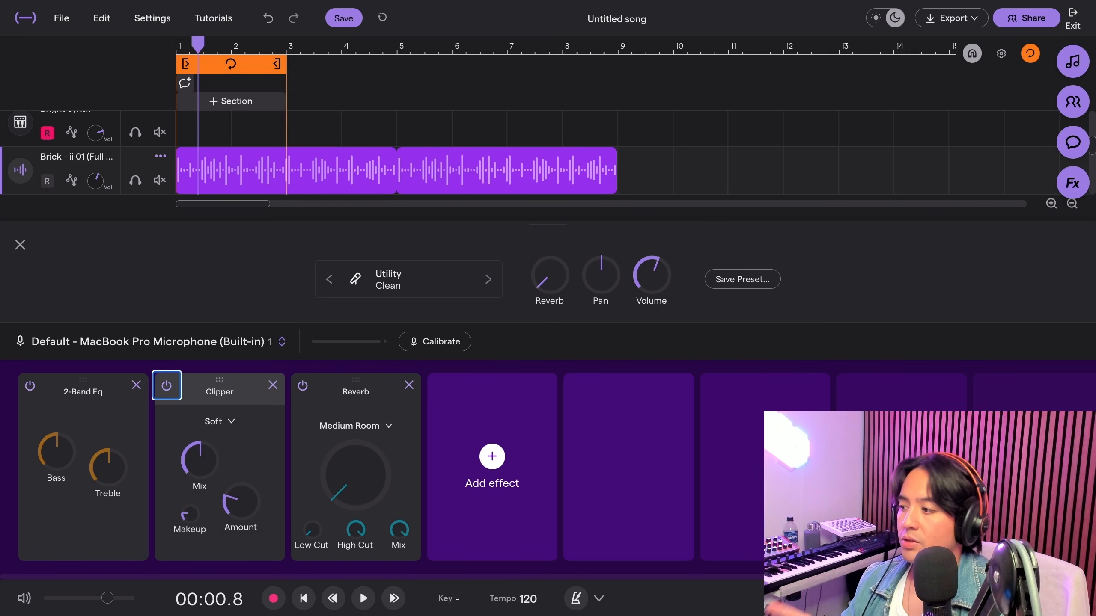
mouse_move(219, 380)
left_mouse_down()
mouse_move(355, 380)
mouse_move(220, 380)
left_mouse_up()
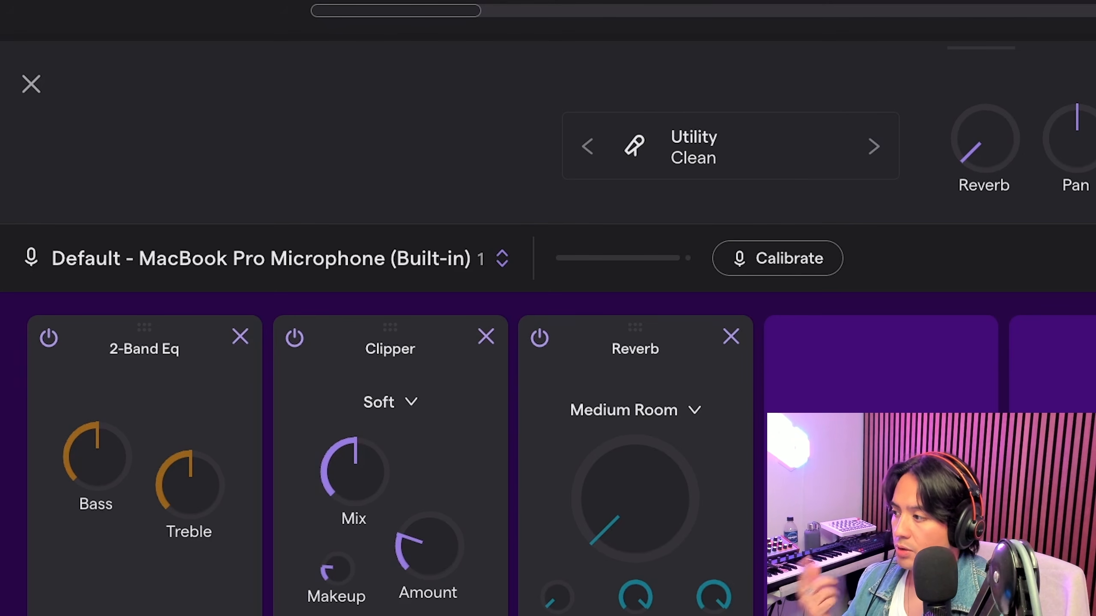
Set the track's microphone input to Mic (Virtual) and run the volume calibration for it
left_click(268, 258)
scroll(285, 432, "down", 1)
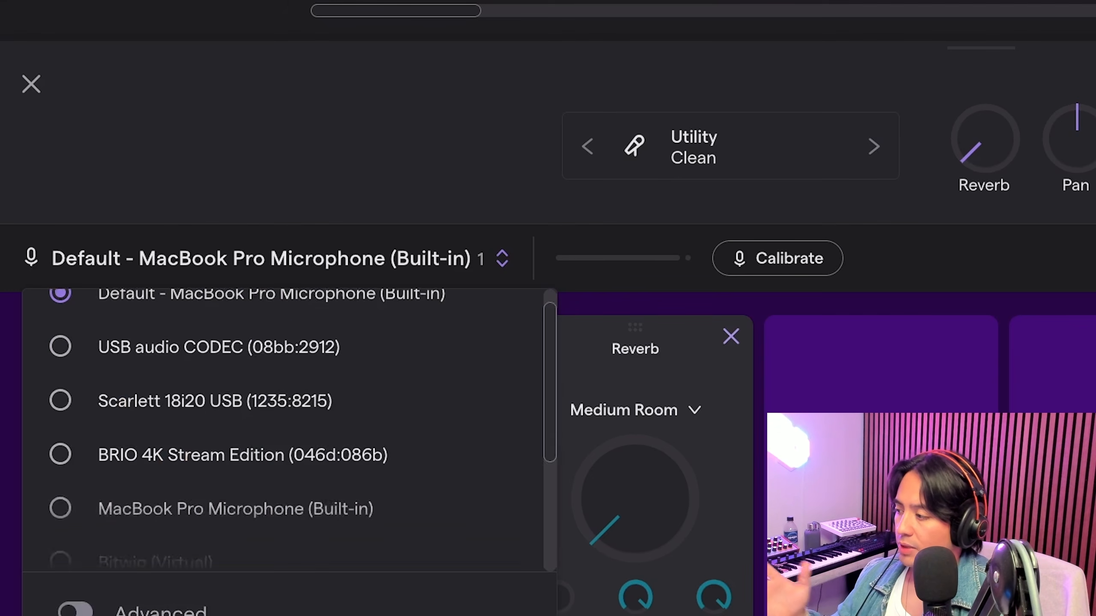
scroll(285, 431, "down", 4)
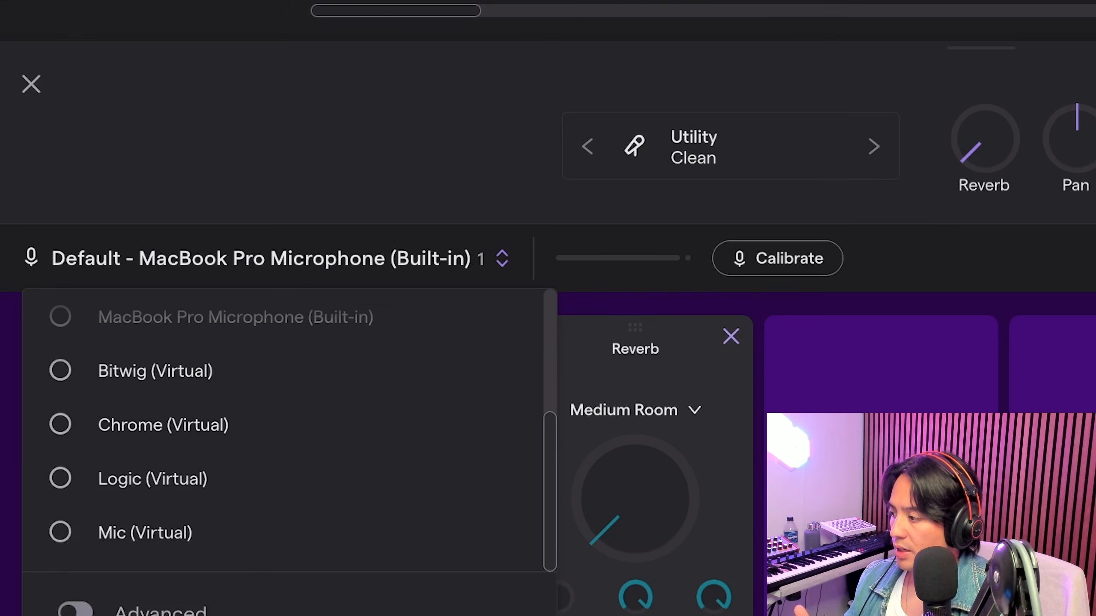
left_click(145, 532)
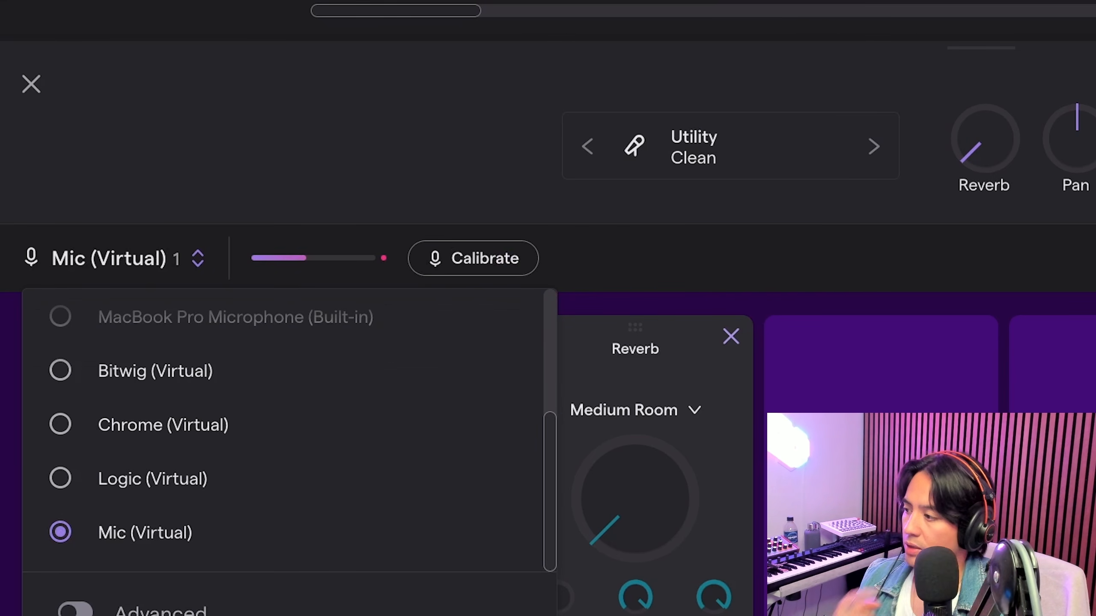
key("Escape")
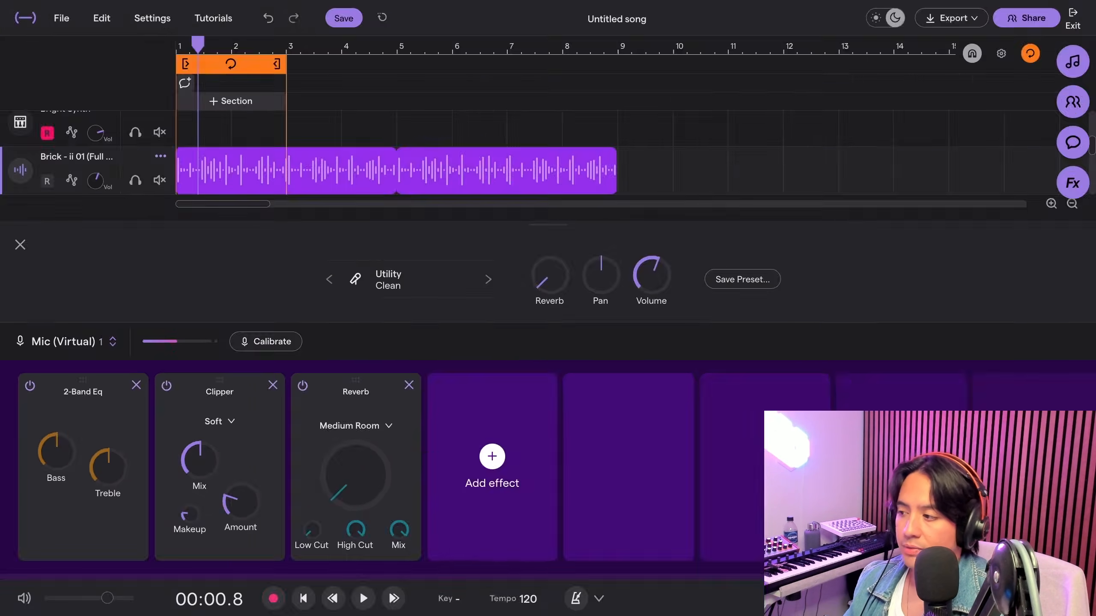
left_click(473, 258)
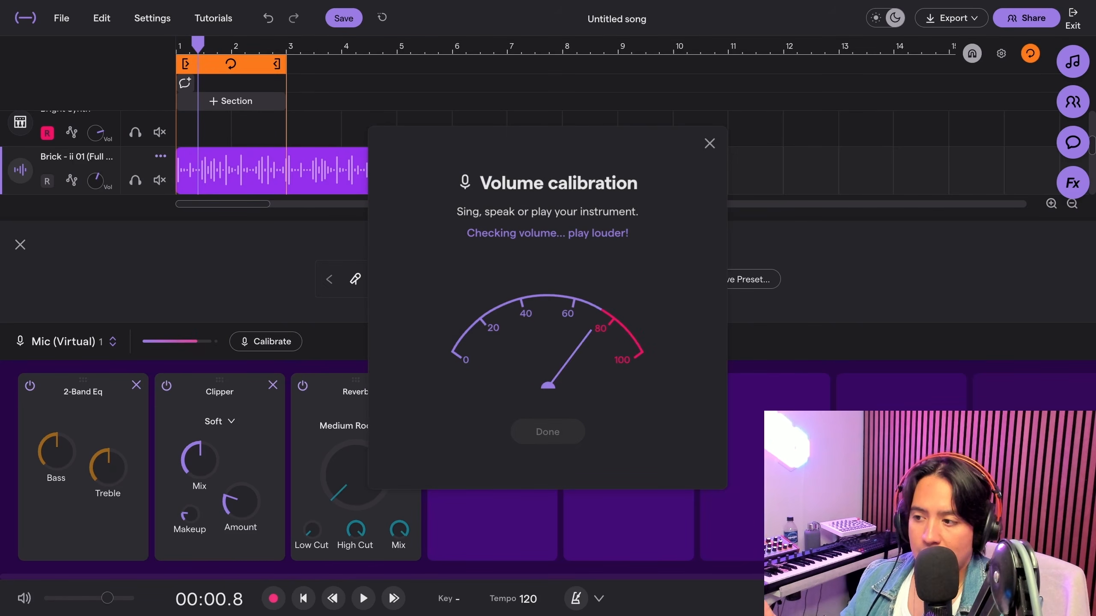
left_click(548, 432)
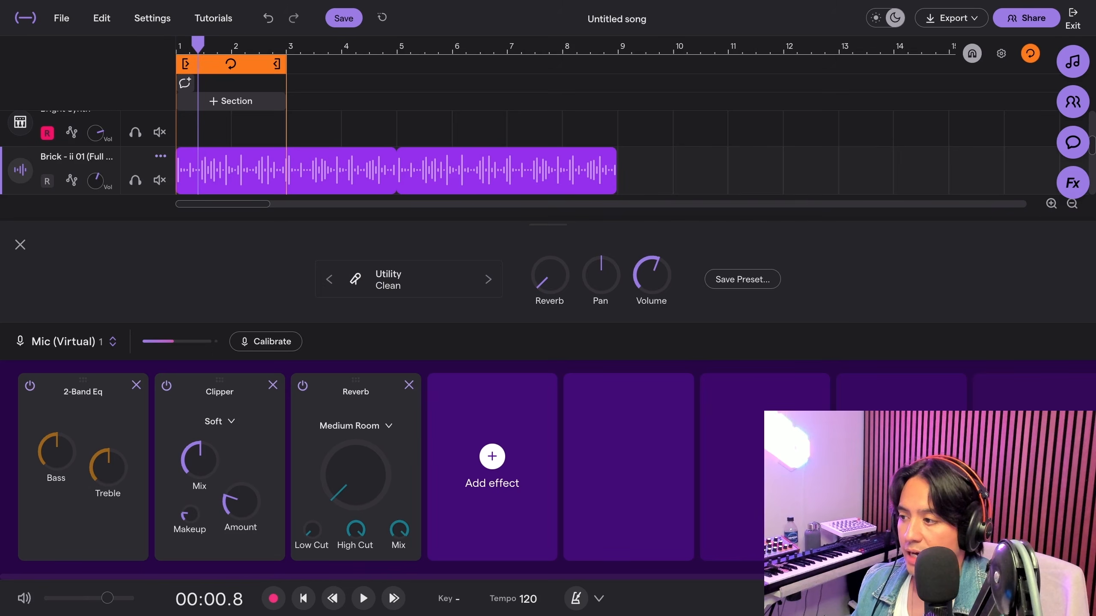
Apply the Indie Acoustic guitar preset from the Voice & Mic collection to the Brick loop track
left_click(389, 279)
left_click(500, 207)
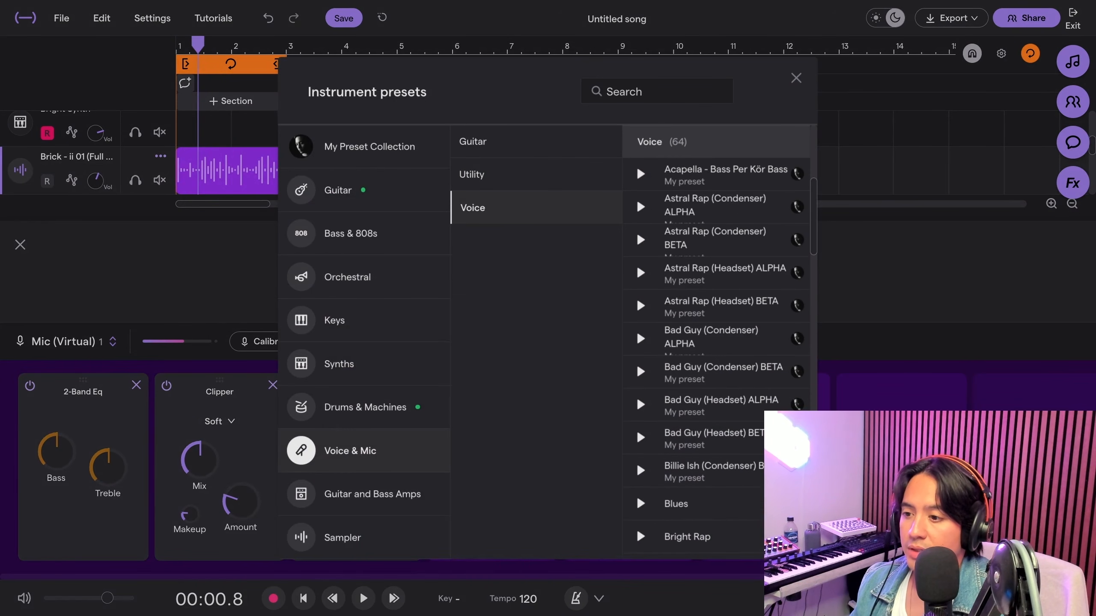
scroll(716, 339, "up", 5)
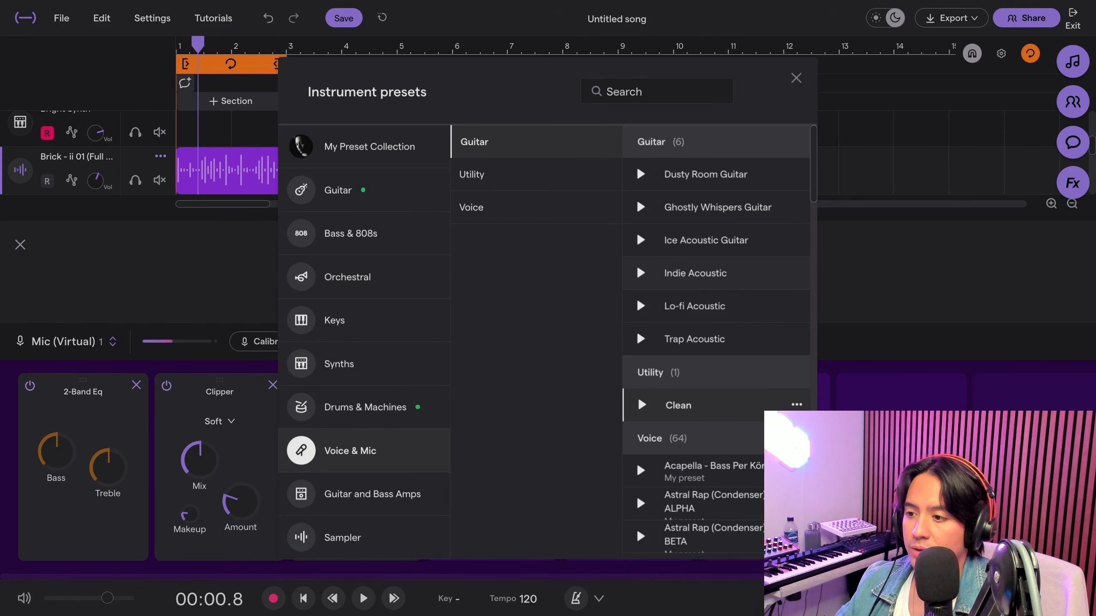
left_click(708, 273)
left_click(796, 78)
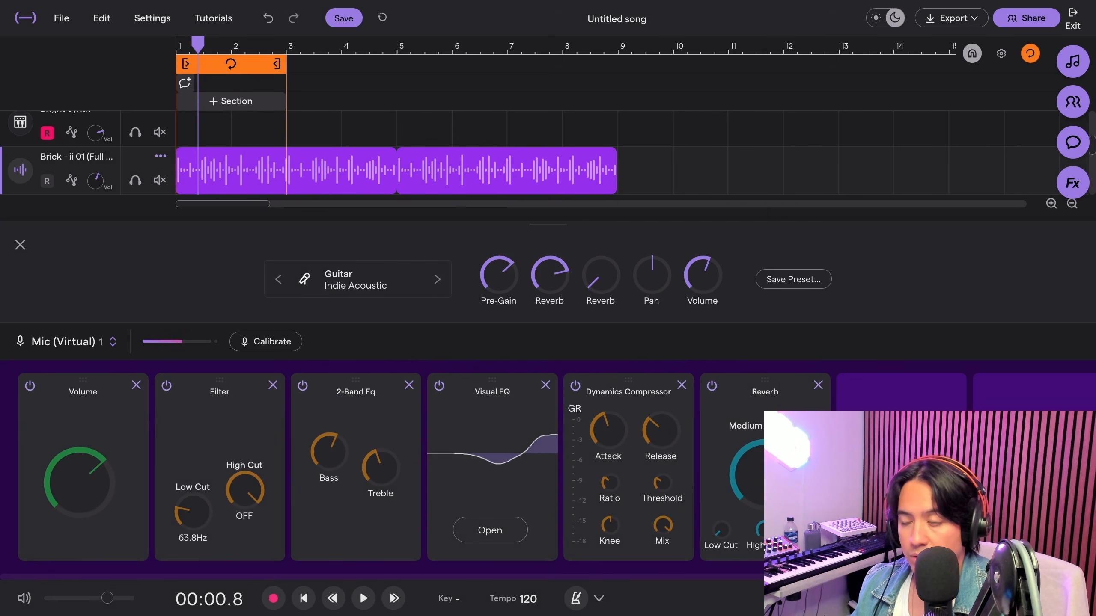
Step through the following guitar presets, Lo-fi Acoustic and Trap Acoustic, and view the effects chain
left_click(437, 279)
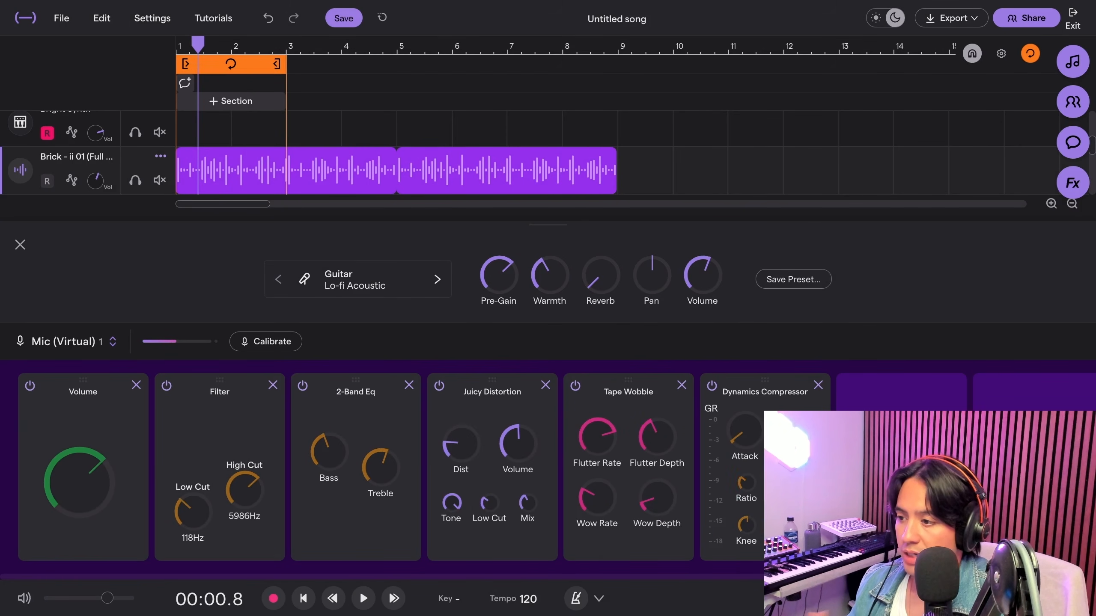
left_click(437, 280)
scroll(492, 468, "right", 1)
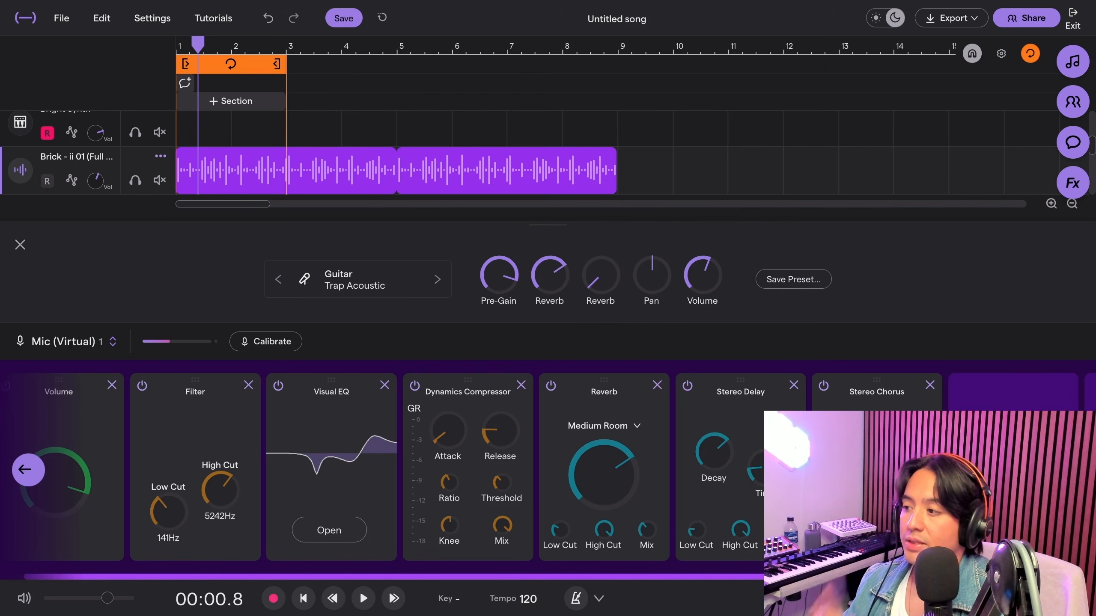
Apply the Echo preset from the Voice & Mic voice presets to the Brick loop track
left_click(355, 279)
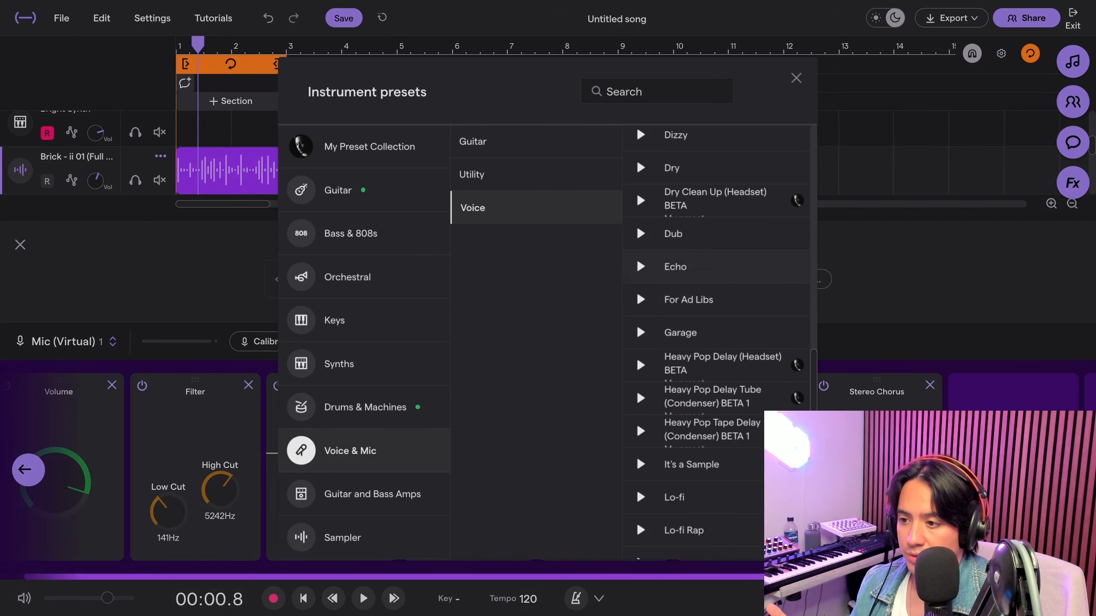
left_click(699, 269)
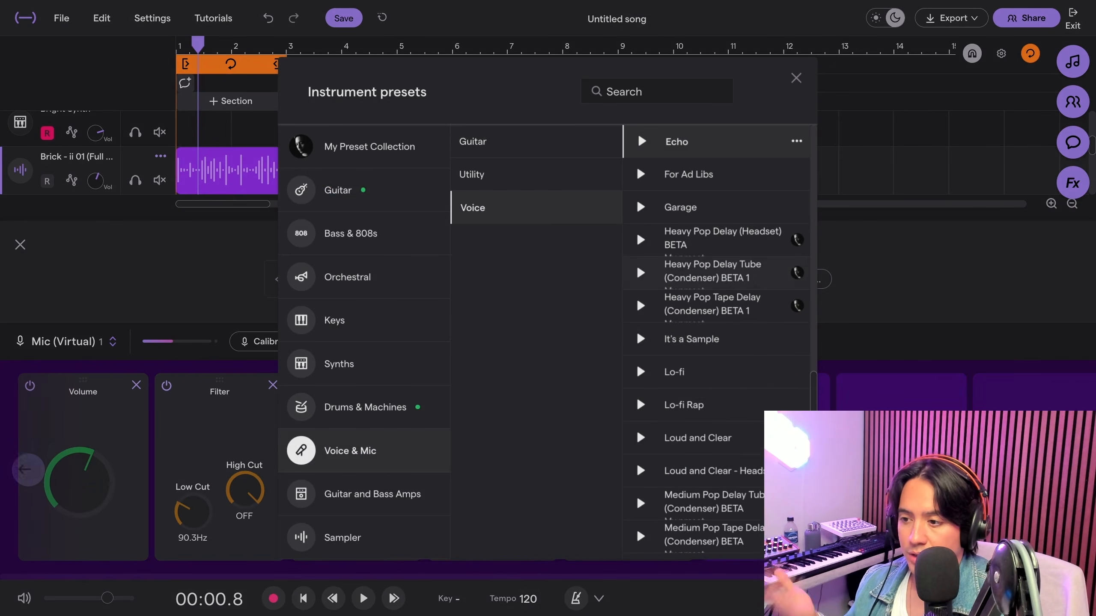
left_click(796, 78)
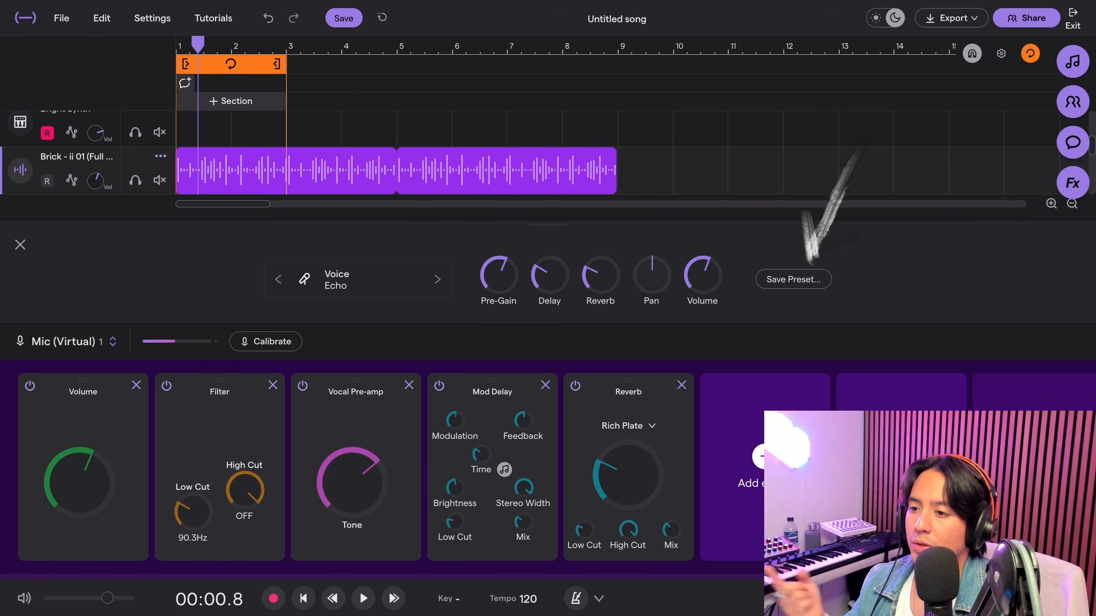
Prepare a custom preset named Echo 1, check its Voice & Mic > Voice category, and cancel the save
type("1")
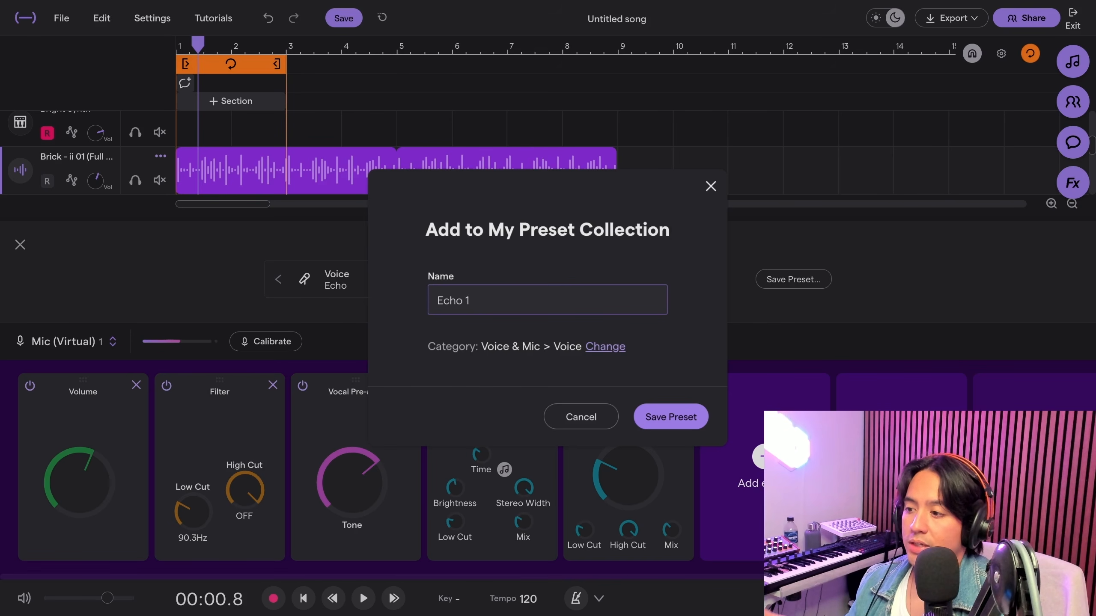
left_click(605, 347)
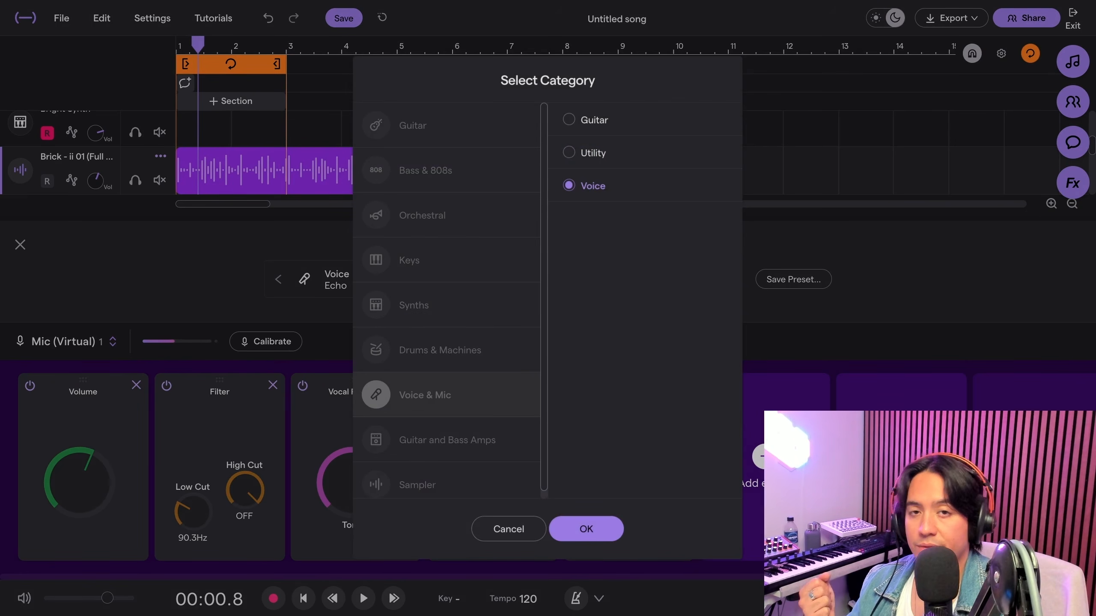
left_click(586, 529)
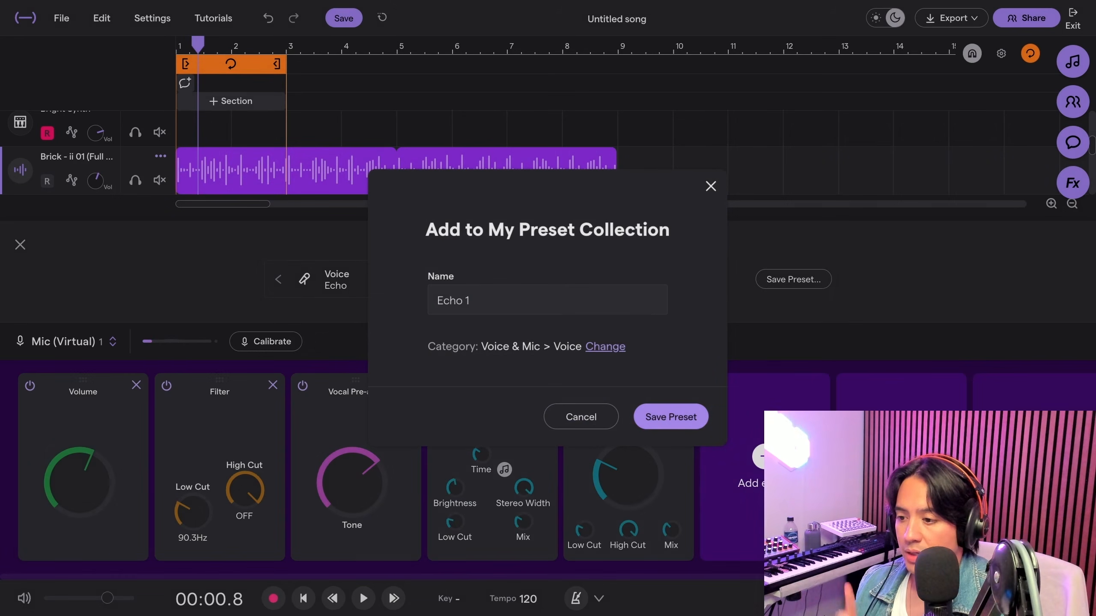
key("Escape")
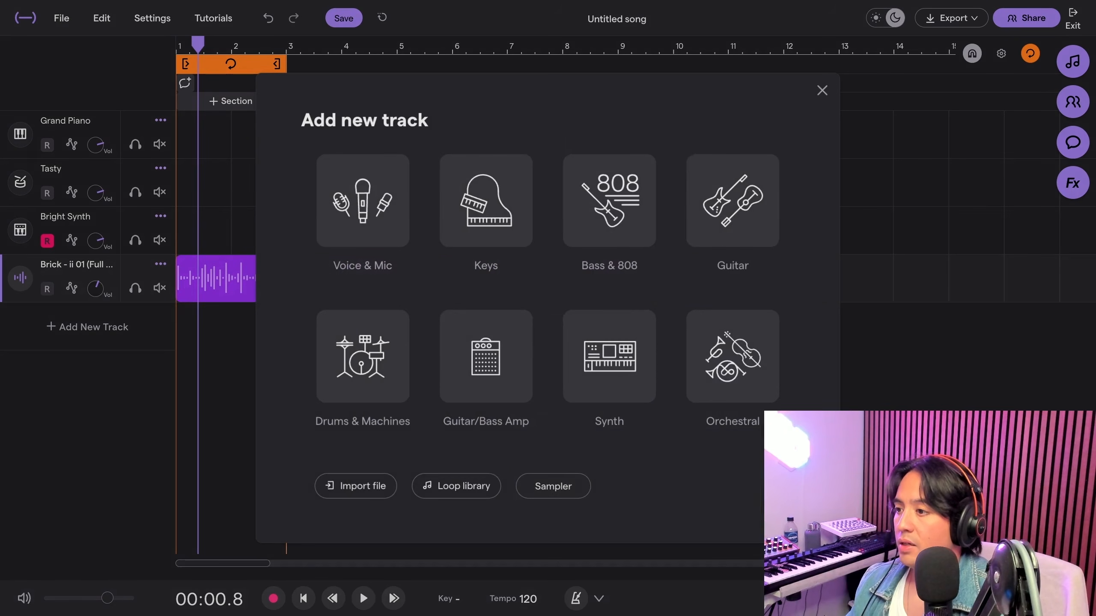
Add a Keys track and test its Grand Piano by playing several notes with the computer keyboard
left_click(486, 201)
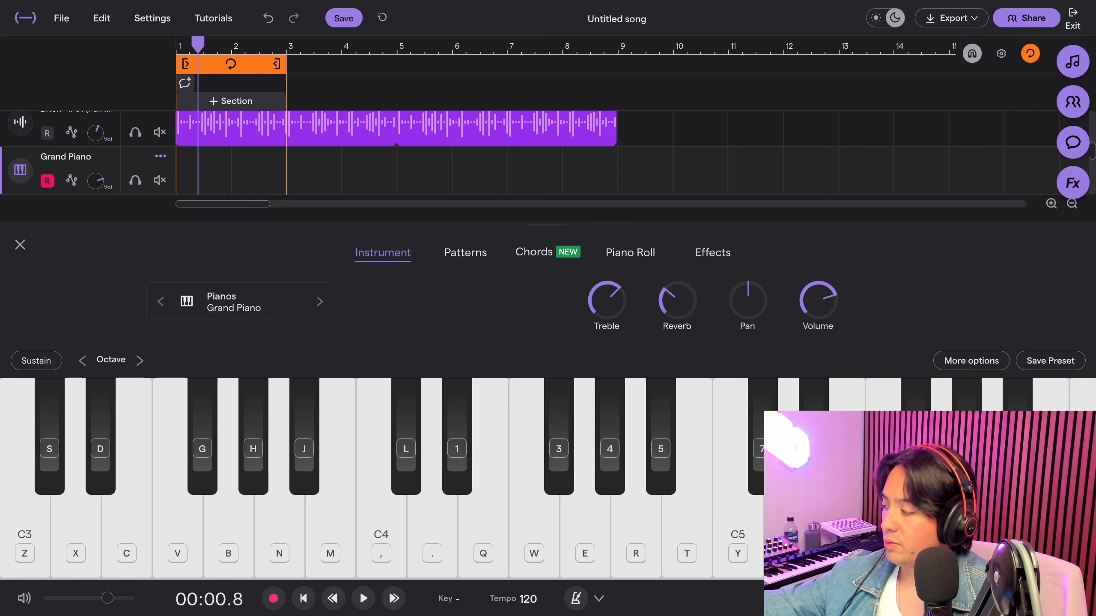
key("z")
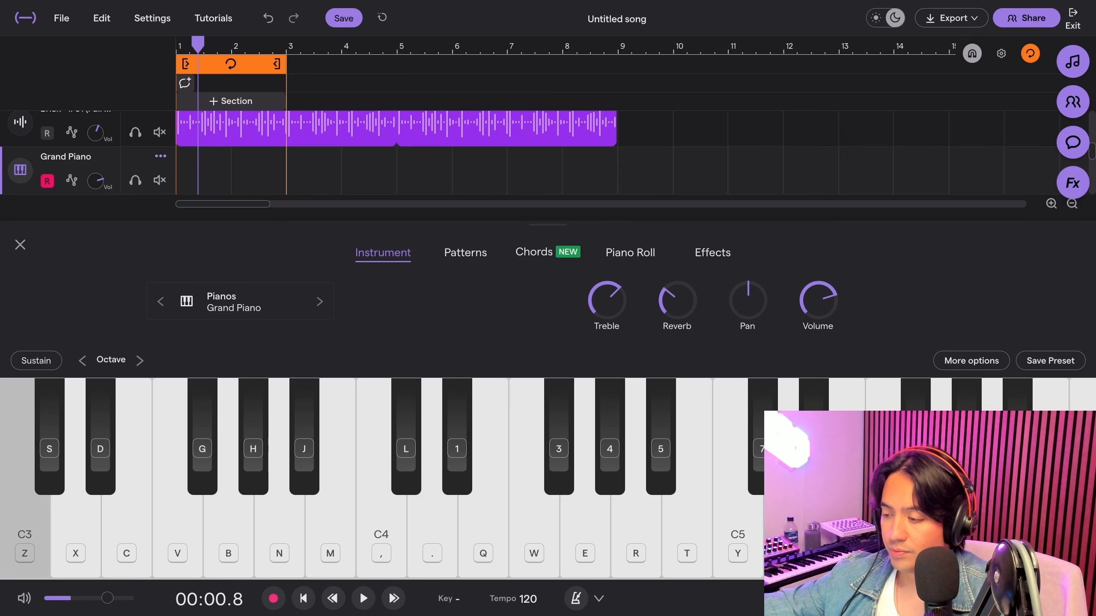
key("l")
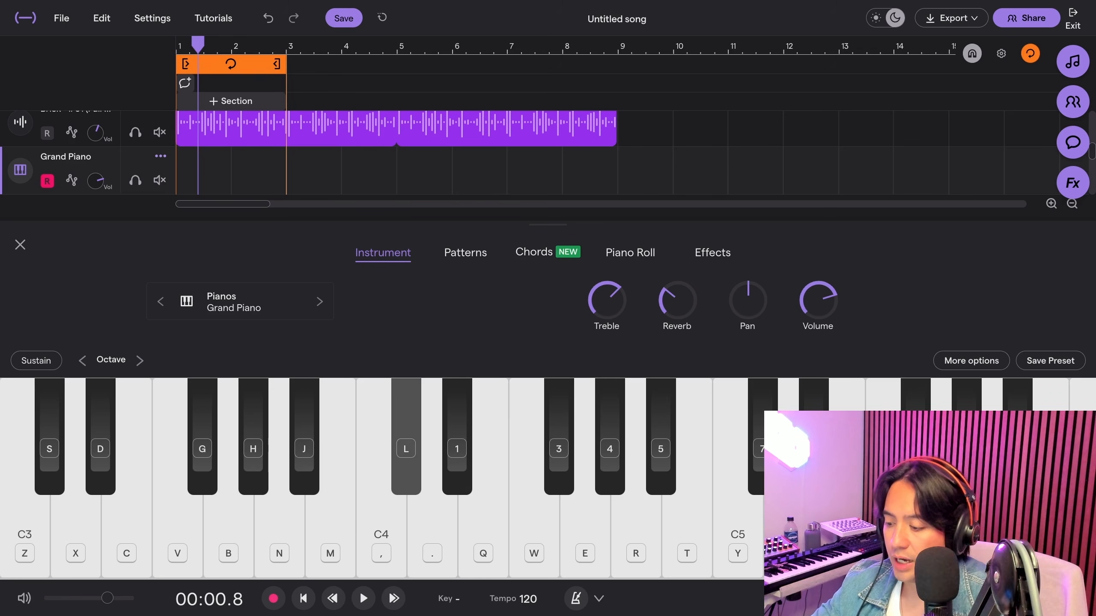
key("q")
key("r")
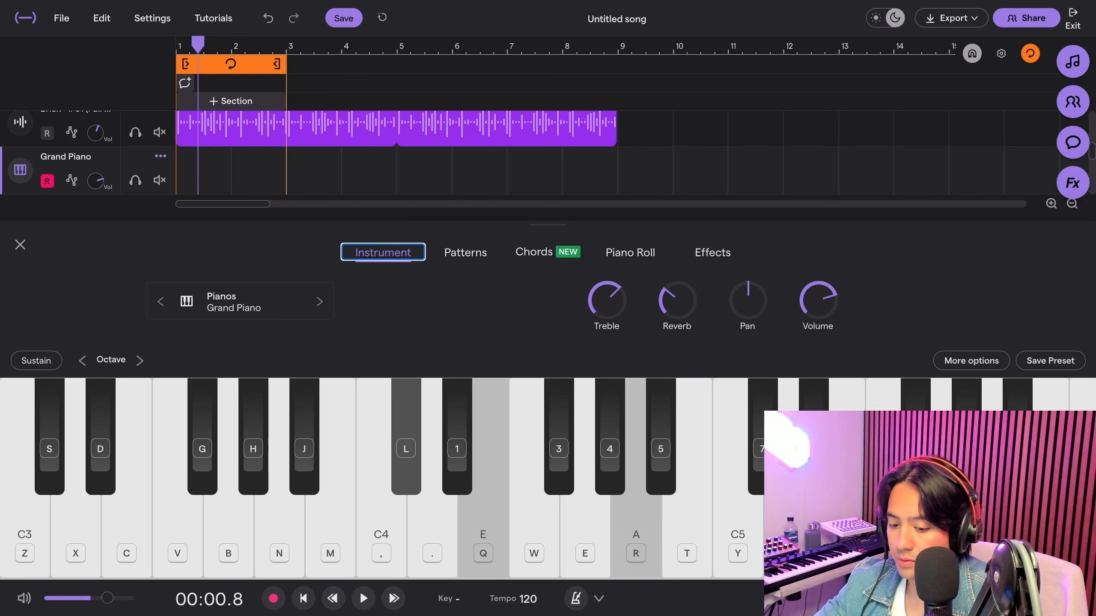
key("t")
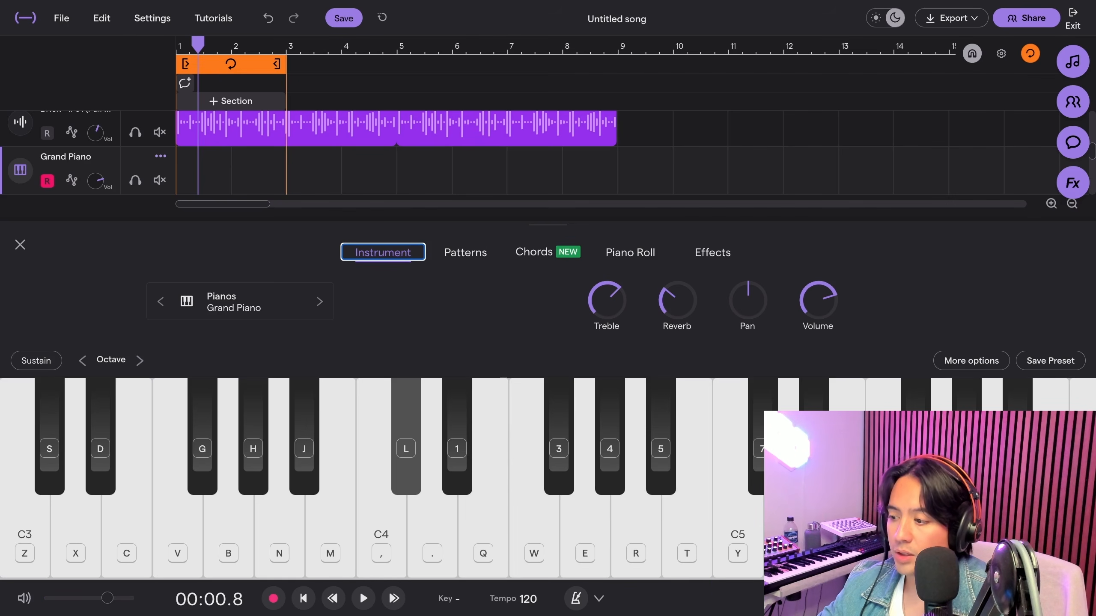
key("comma")
key("period")
key("q")
key("e")
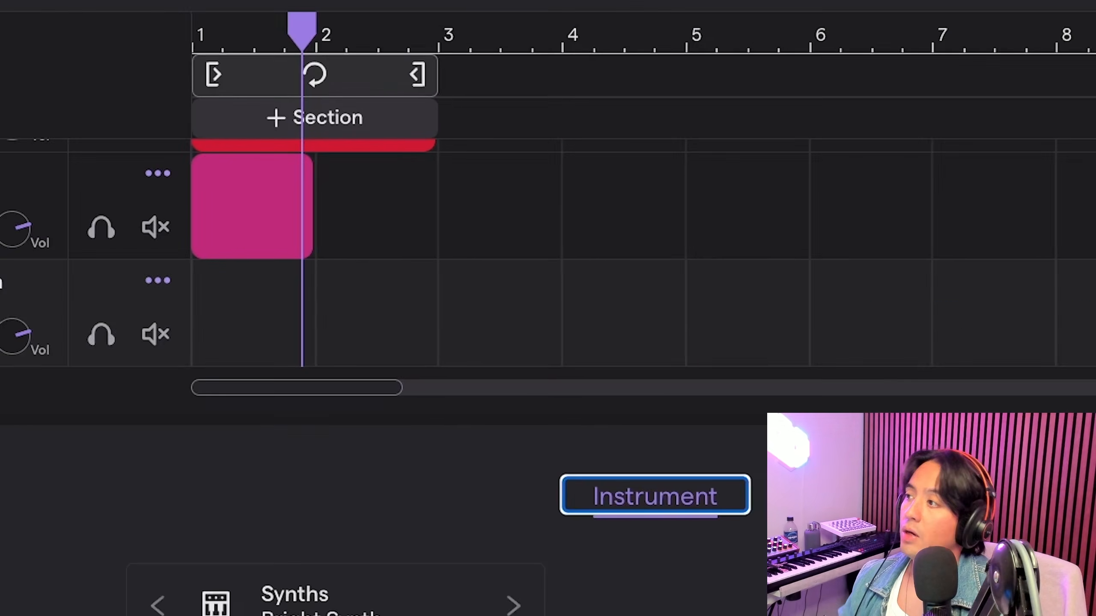
Set the external MIDI keyboard device to Launchkey MK3 25 LKMK3 MIDI Out
left_click(260, 42)
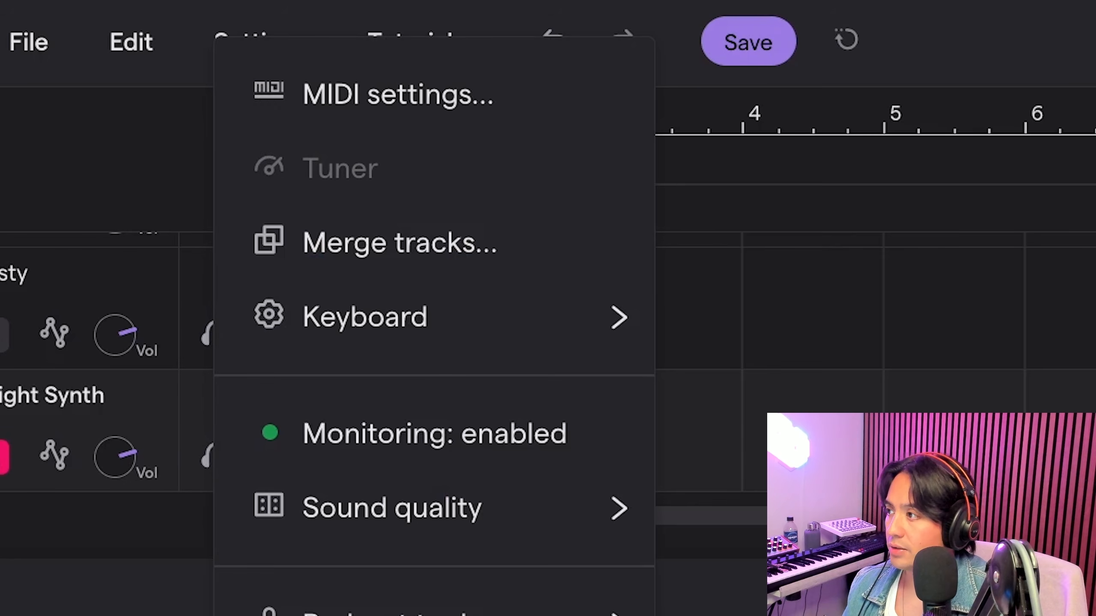
left_click(367, 93)
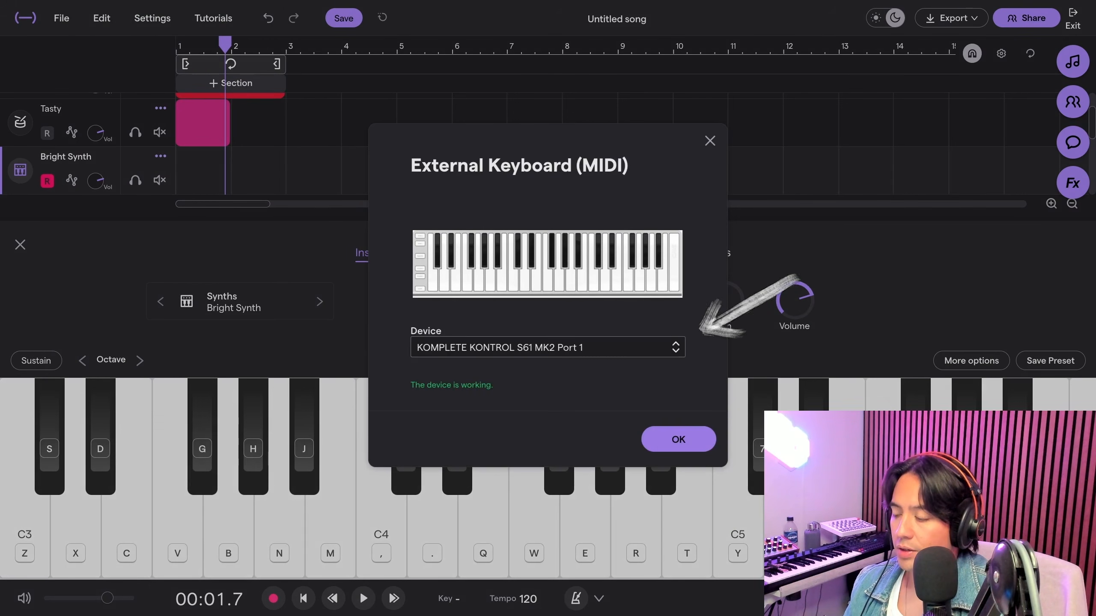
left_click(547, 348)
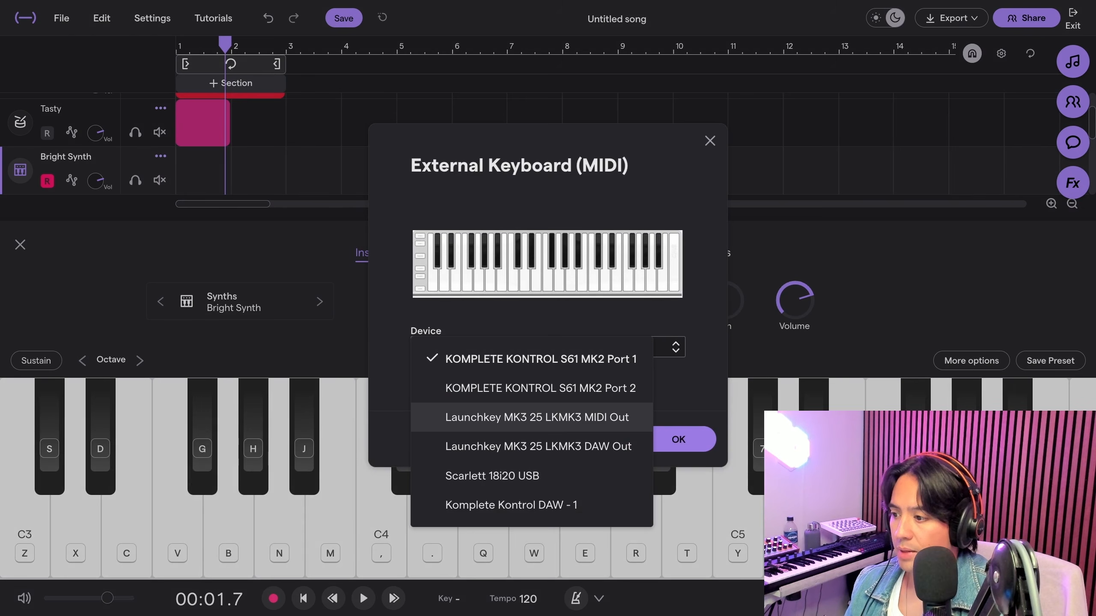
left_click(537, 416)
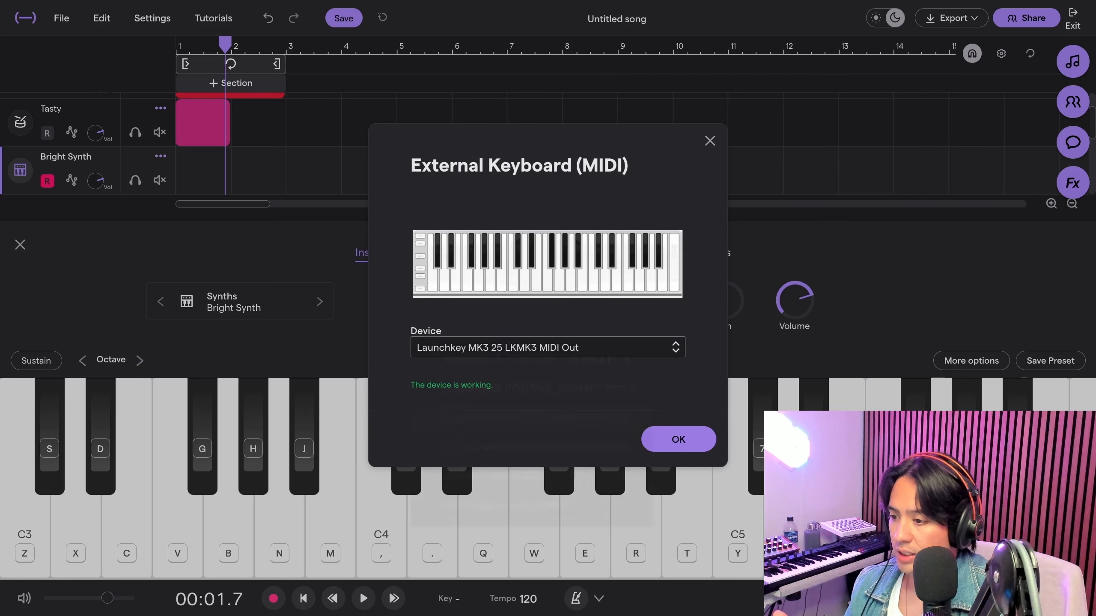
left_click(547, 348)
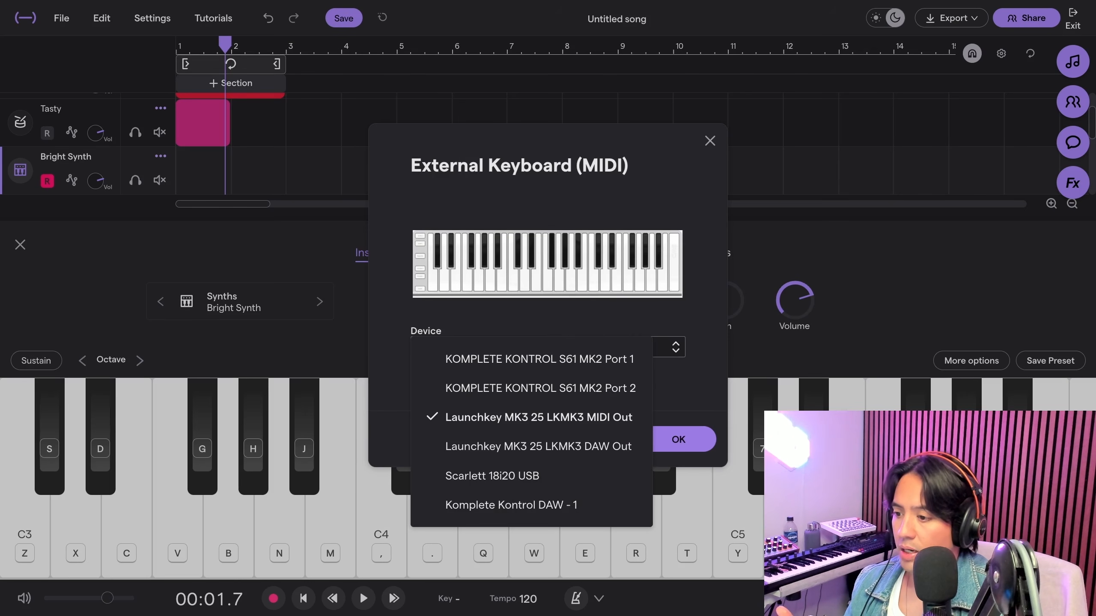
left_click(538, 417)
left_click(685, 440)
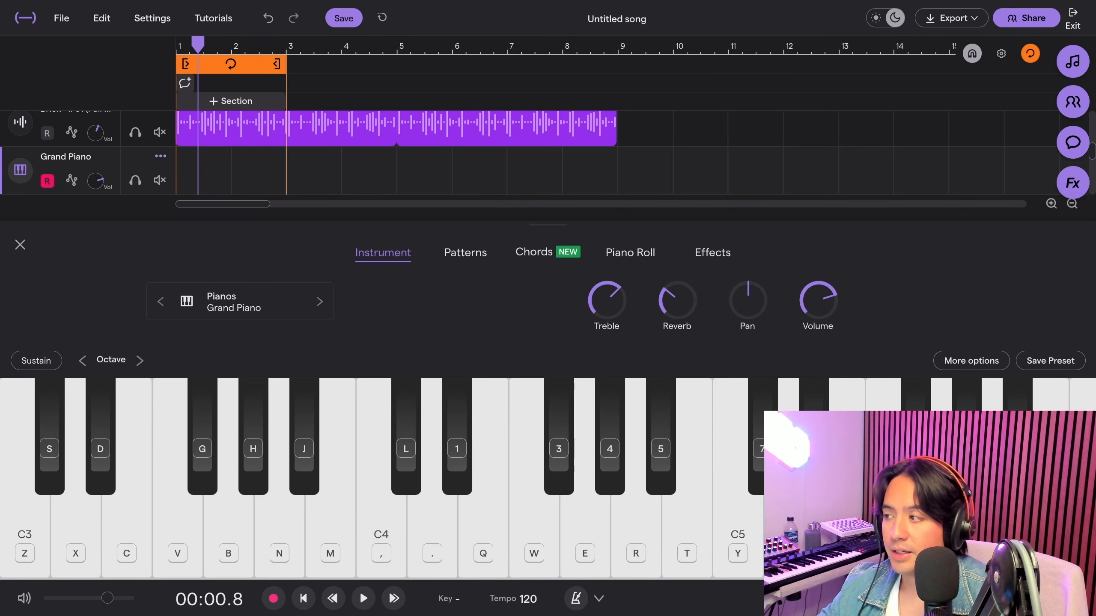
Browse the Keys instrument presets and change the new piano track's instrument to Flute Organ from the Organs group
scroll(230, 170, "down", 1)
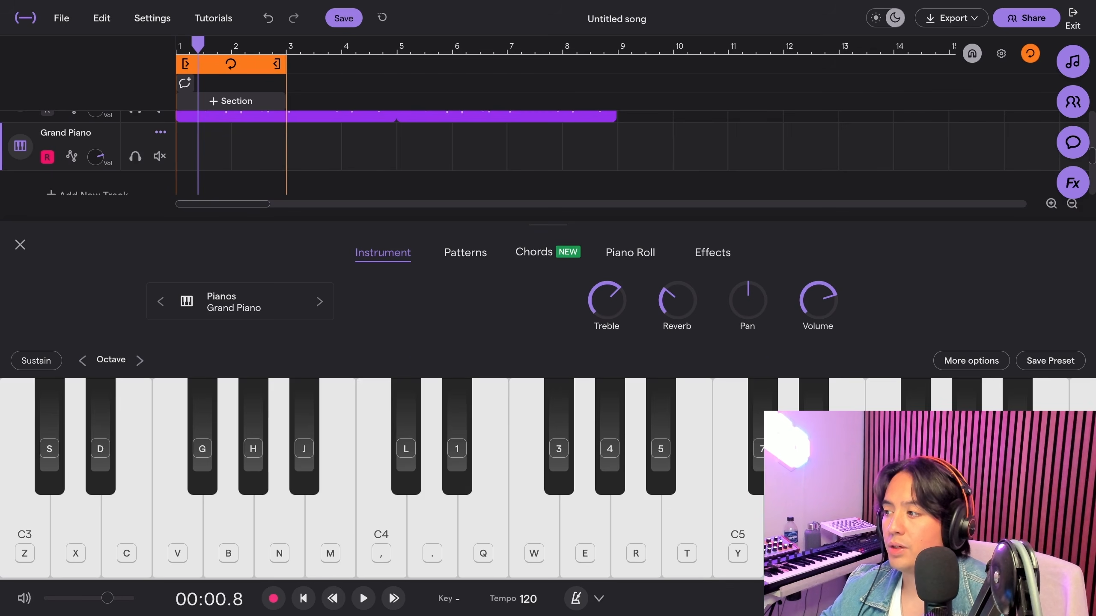
left_click(238, 304)
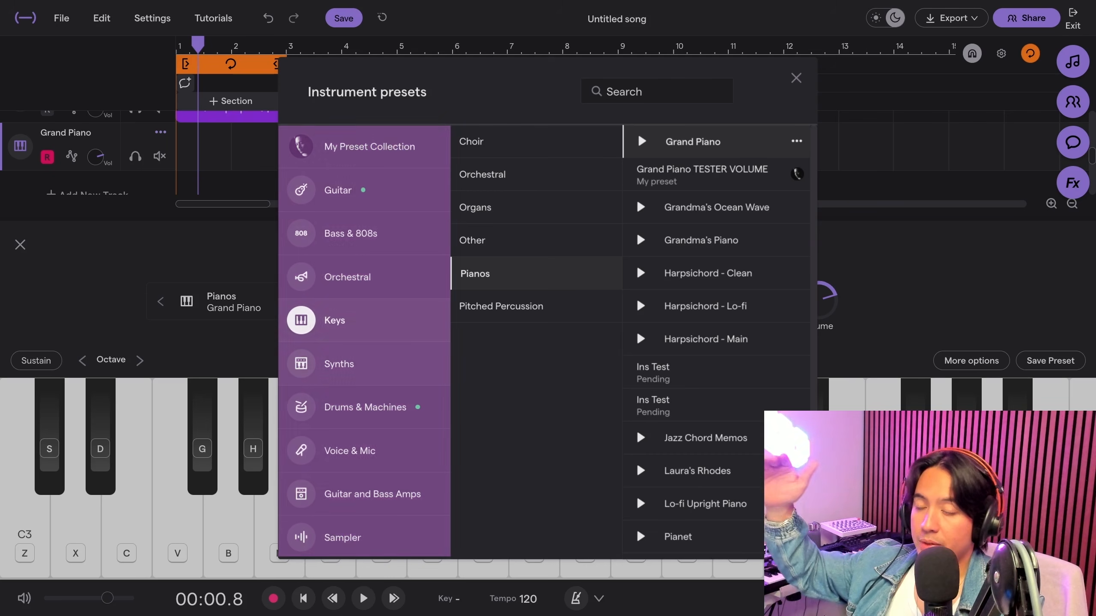
left_click(339, 363)
left_click(339, 320)
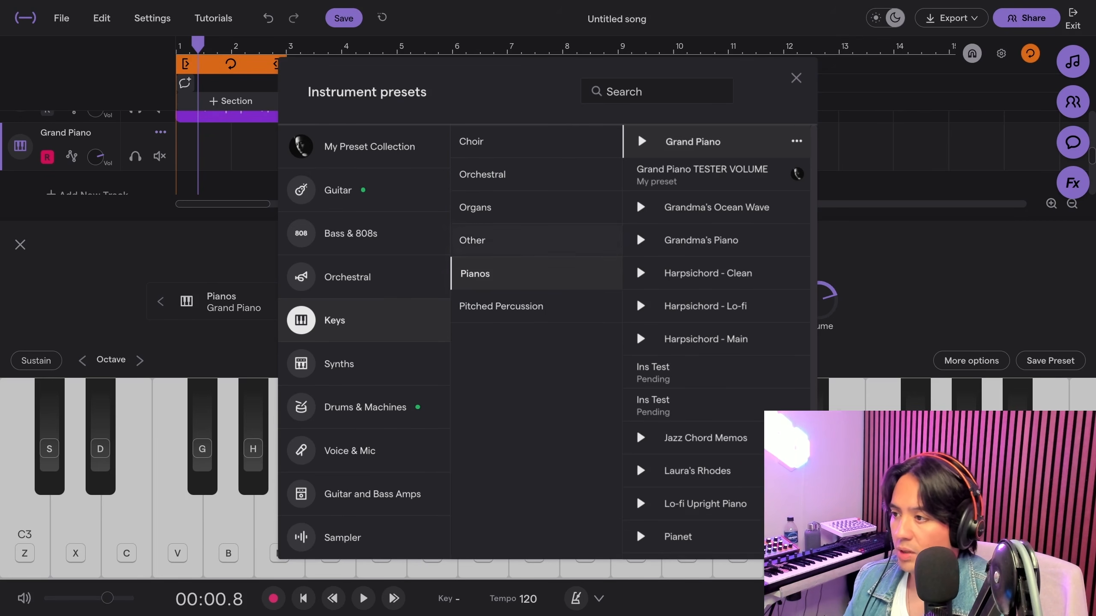
left_click(477, 207)
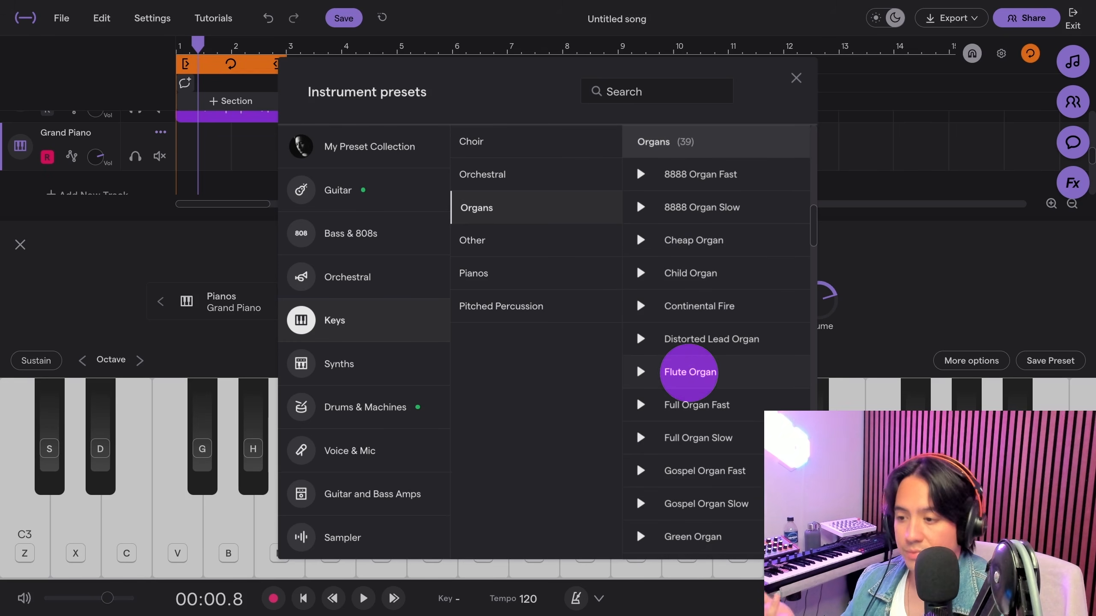
left_click(690, 372)
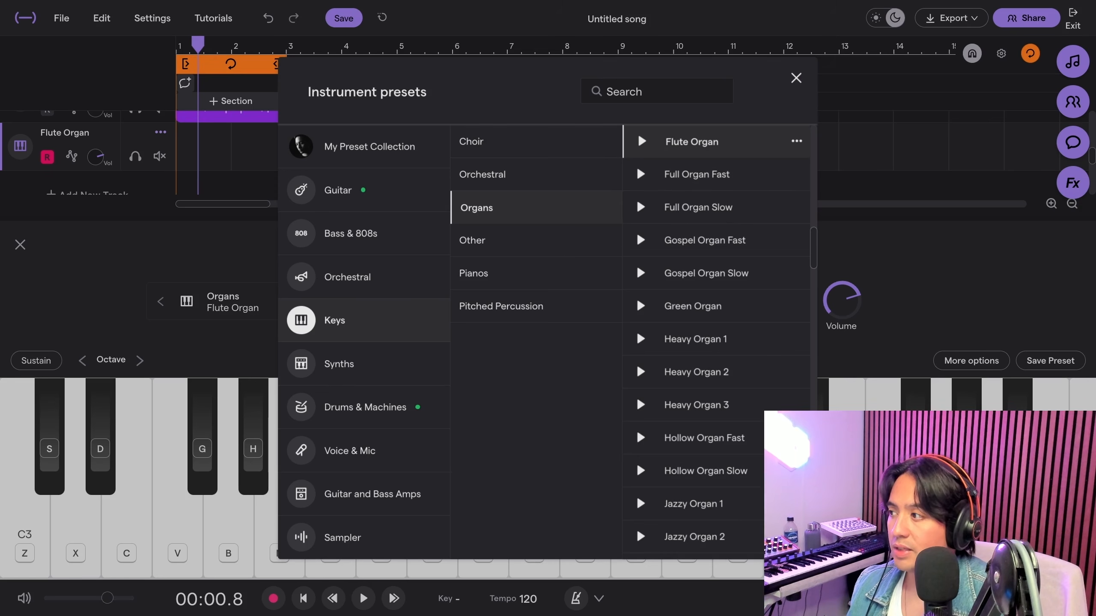
Show the Flute Organ track's Chords editor and audition the F and Gm chords of the Basic set
left_click(796, 79)
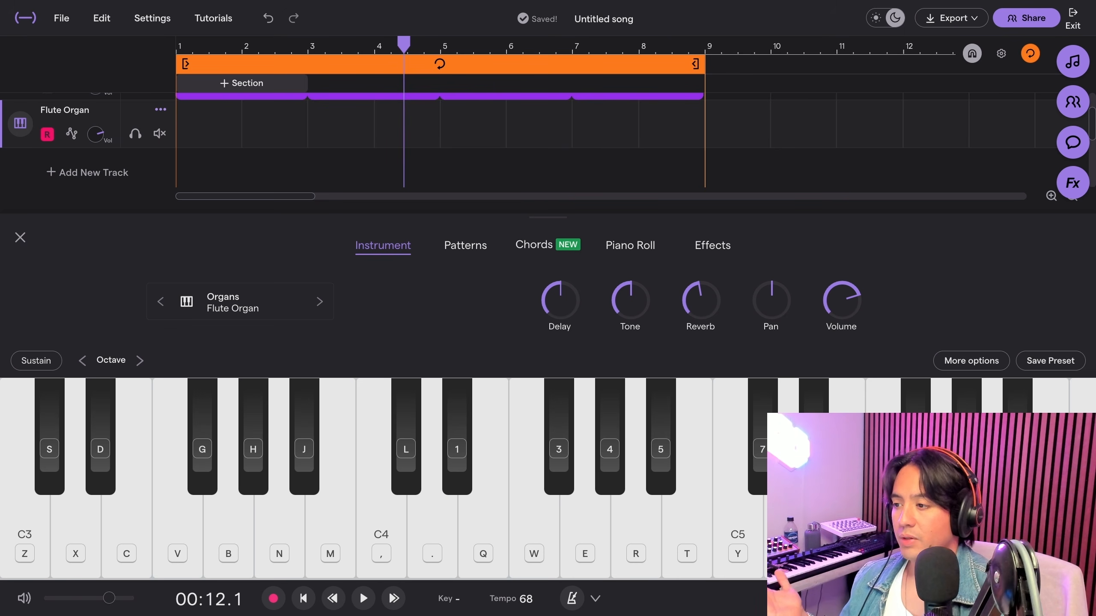
left_click(534, 245)
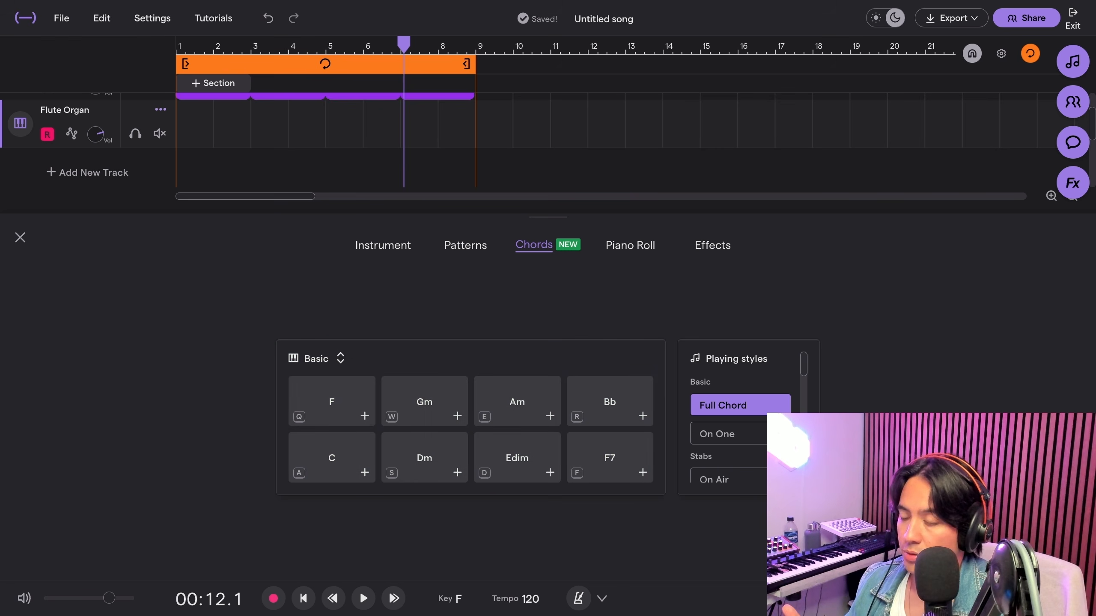
key("q")
key("w")
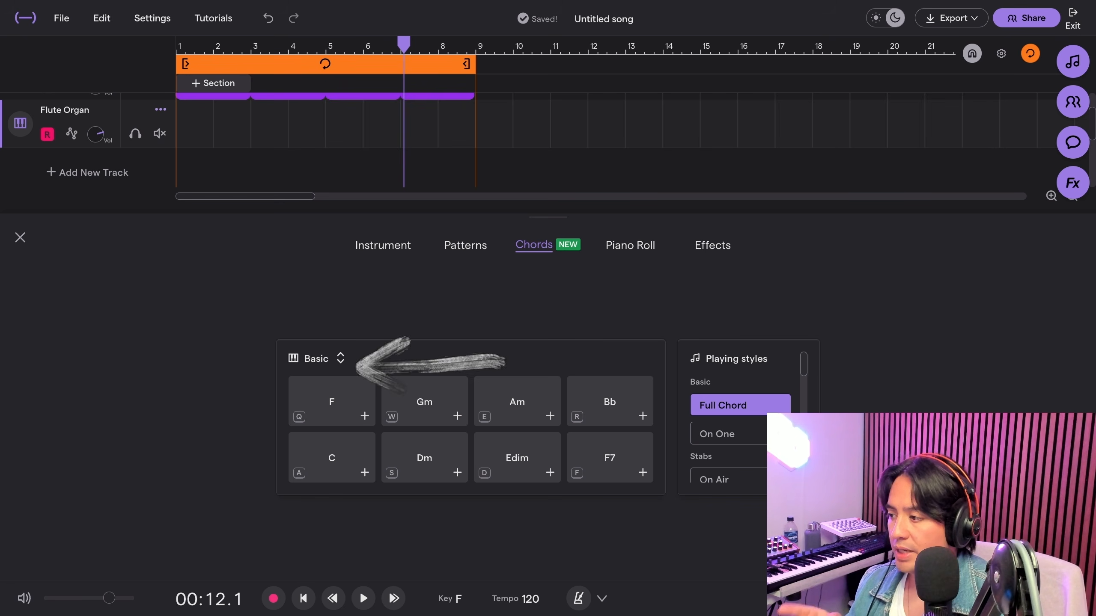
Change the chord set to EDM and audition the C/F, Gm7, Fmaj9/A and F/Bb chords
left_click(325, 359)
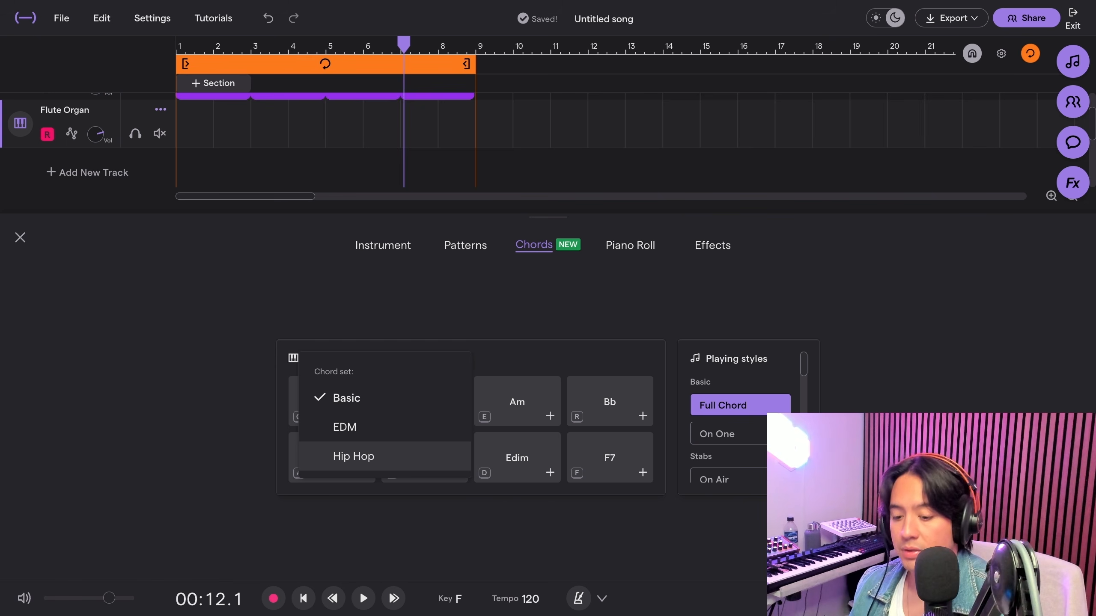
left_click(345, 427)
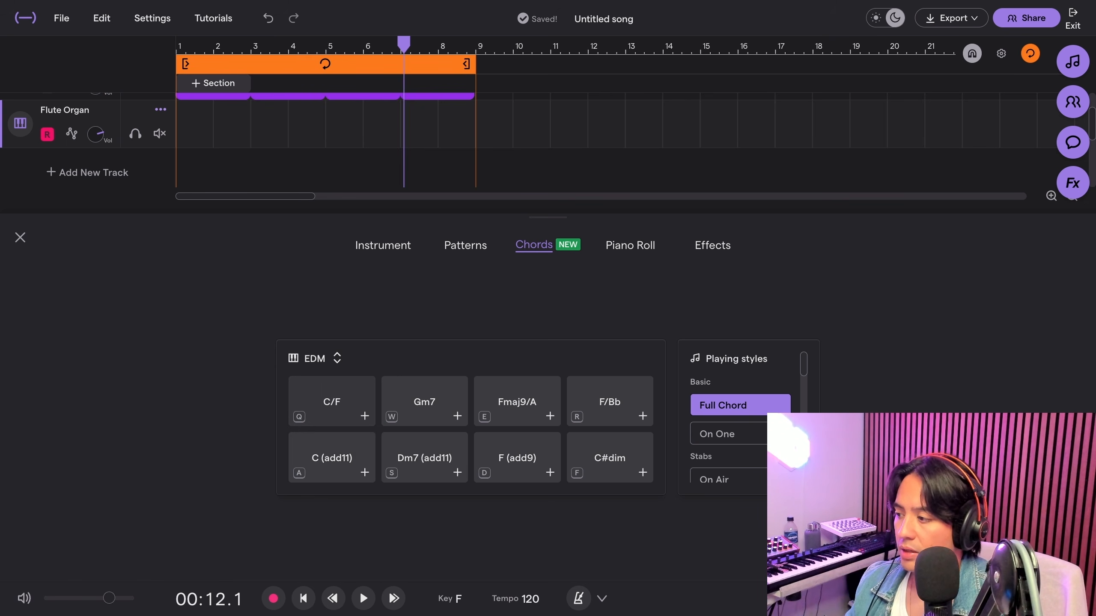
key("q")
key("w")
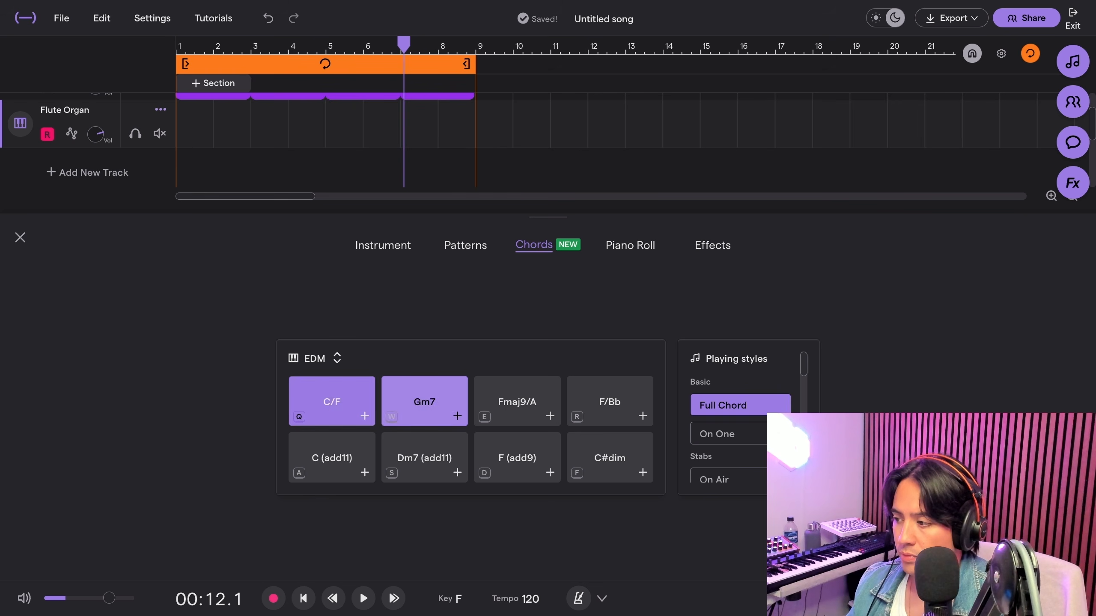
key("e")
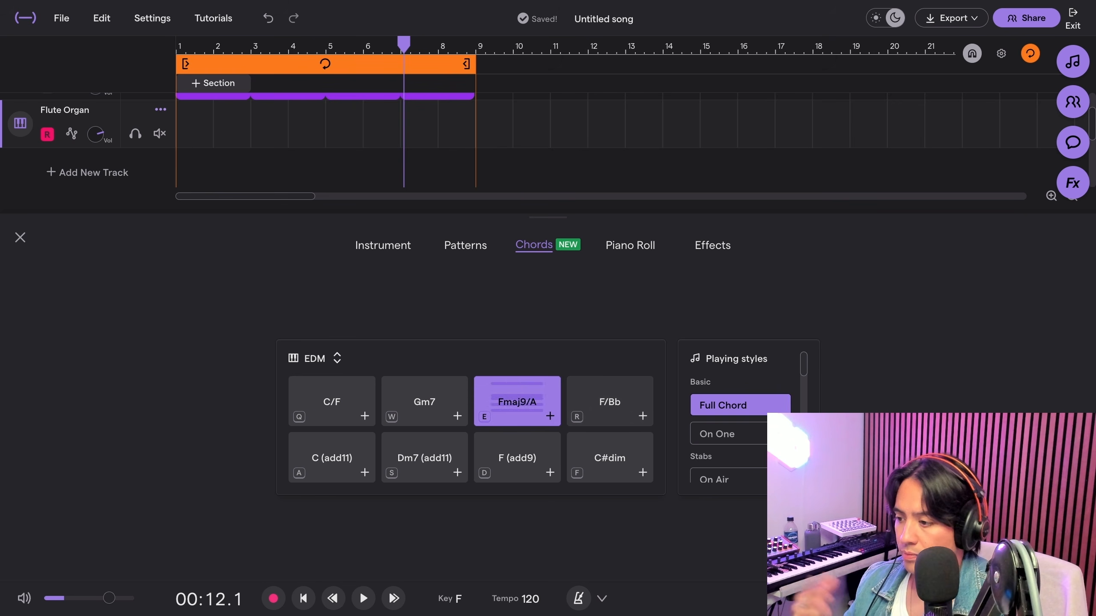
key("r")
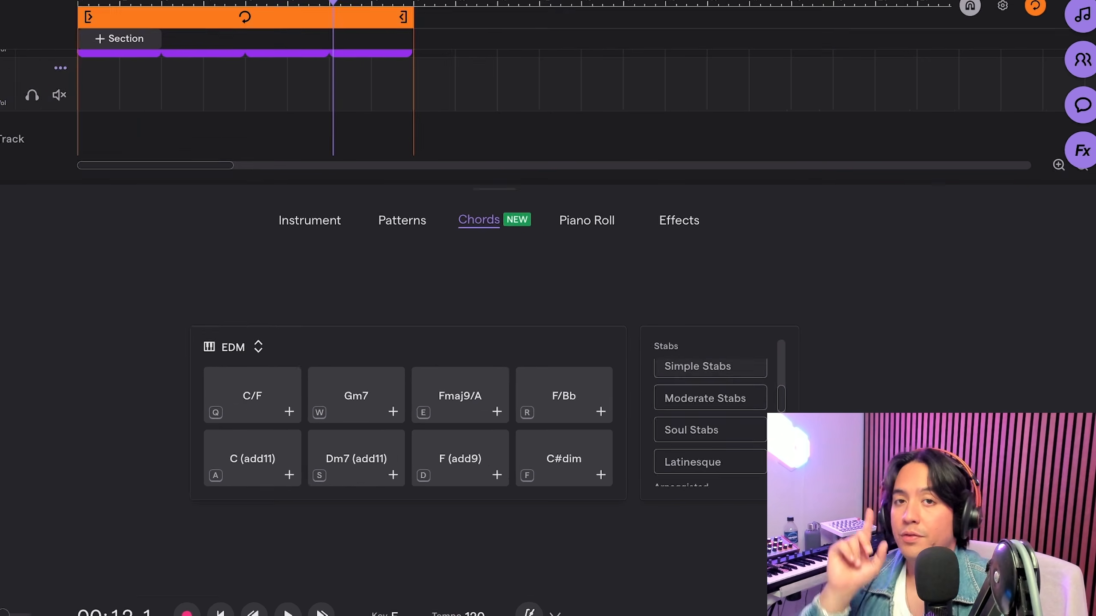
Browse the chord playing styles, trying Dreamer under Arpeggiated before selecting Soul Stabs under Stabs
scroll(710, 425, "down", 3)
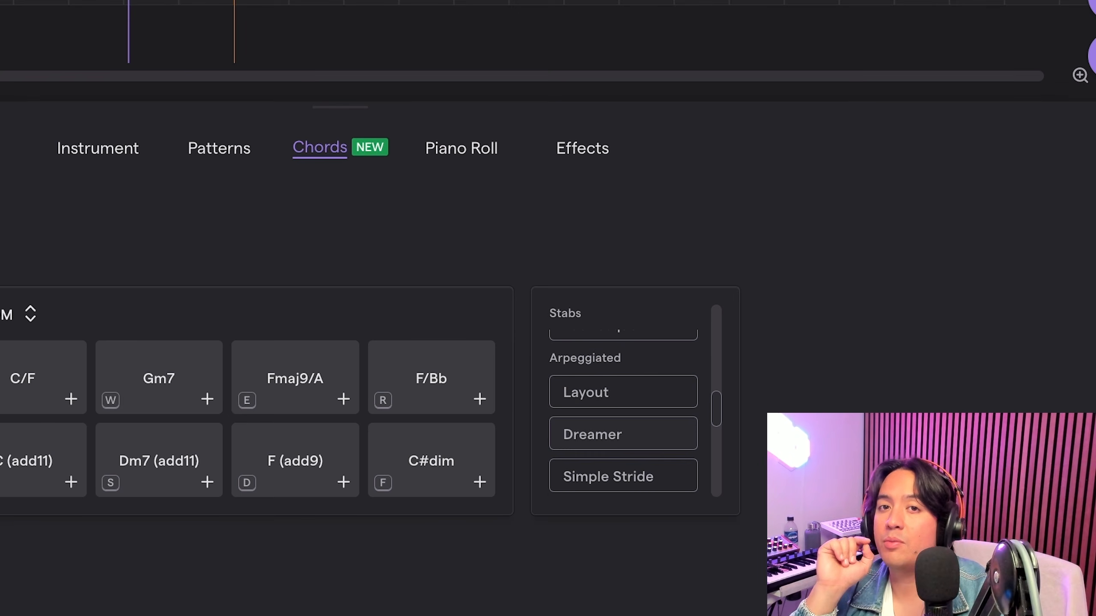
left_click(623, 434)
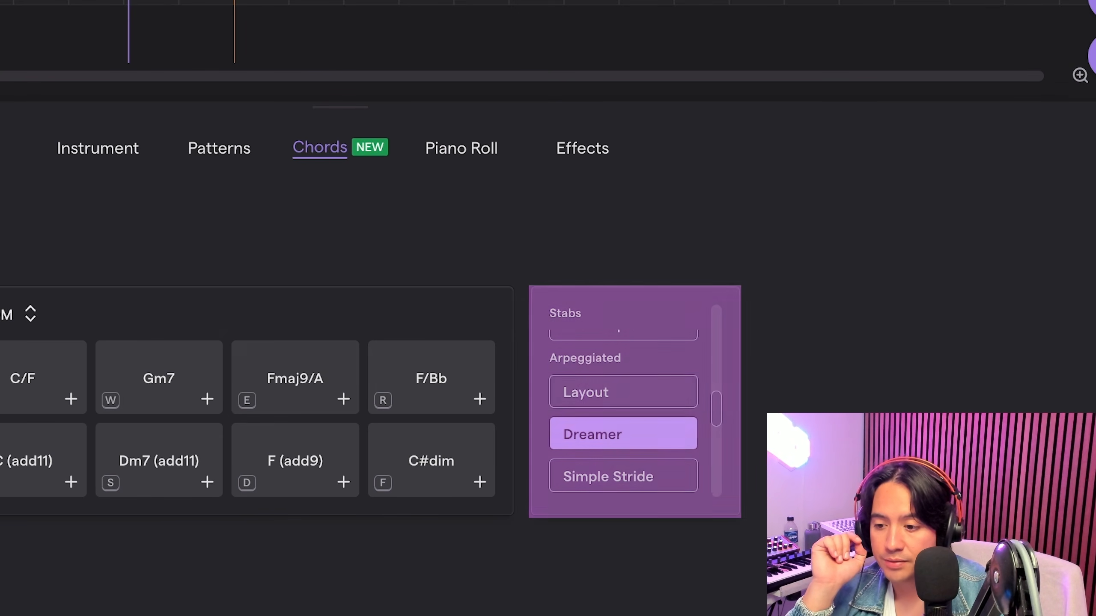
scroll(623, 434, "down", 6)
scroll(623, 434, "up", 4)
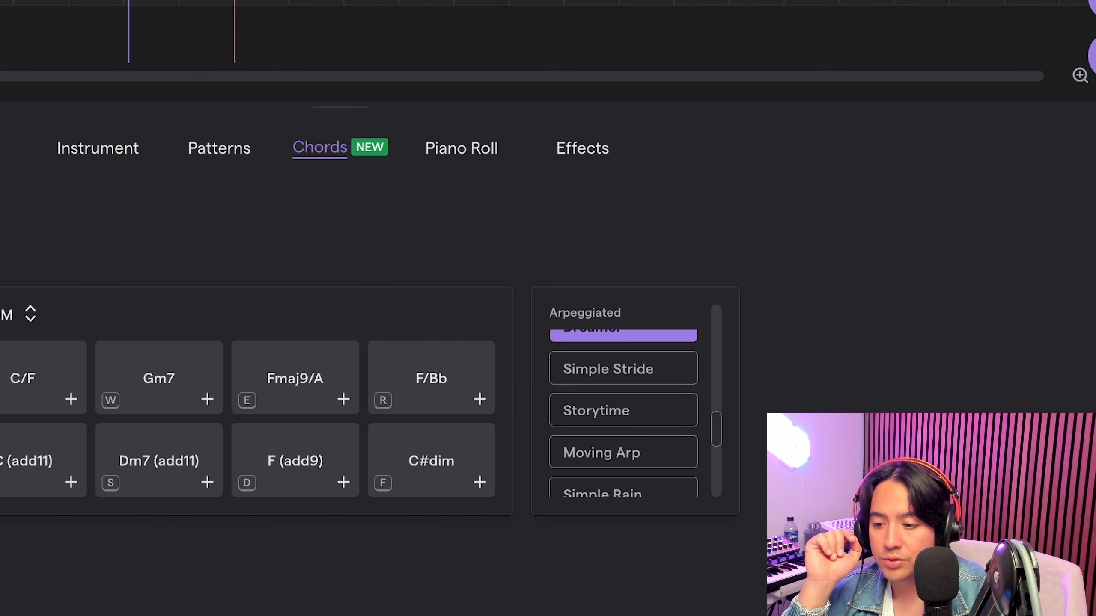
scroll(623, 411, "up", 4)
left_click(623, 390)
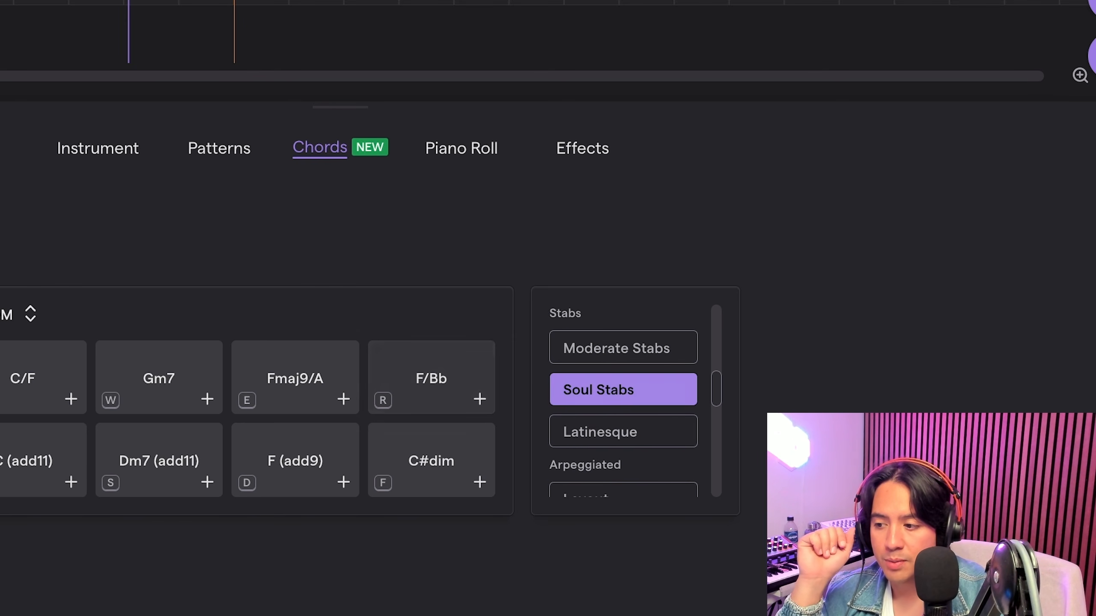
Audition the C/F, Gm7, Fmaj9/A and F/Bb chords in the Soul Stabs style
key("q")
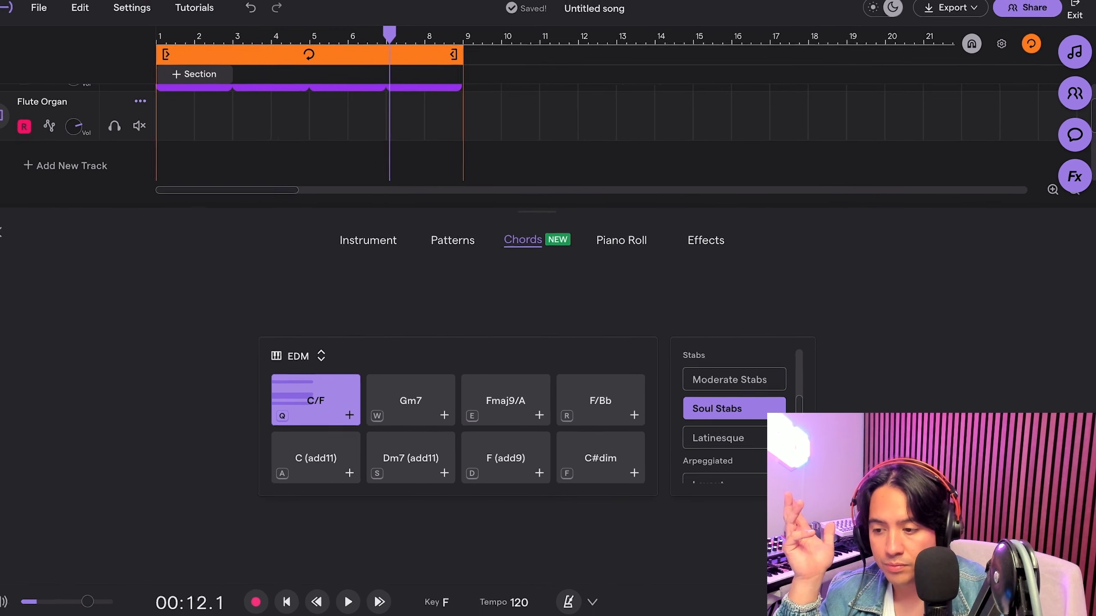
key("w")
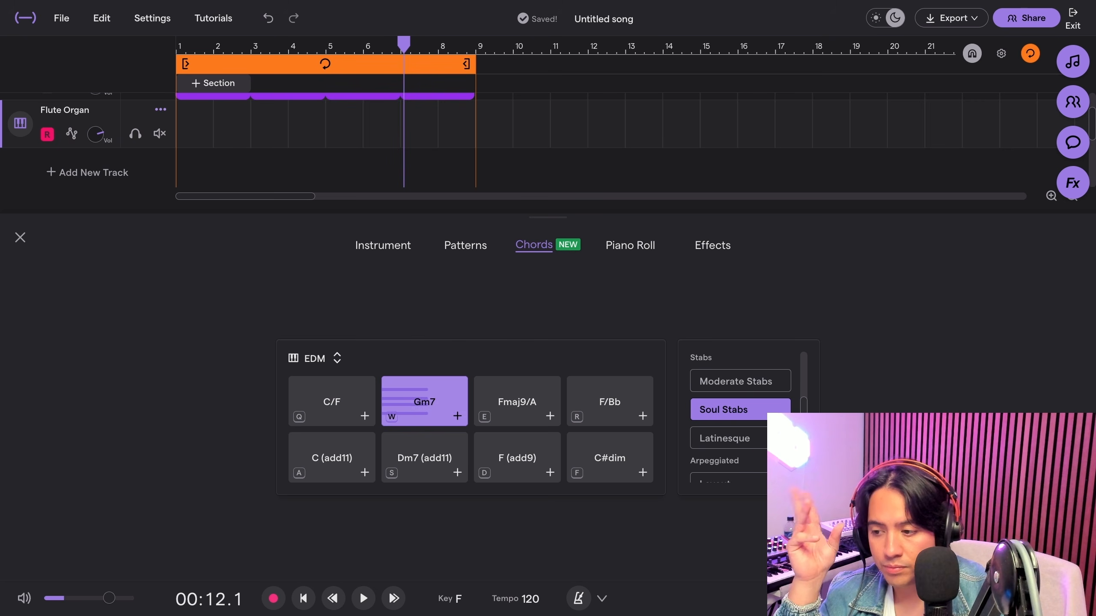
key("e")
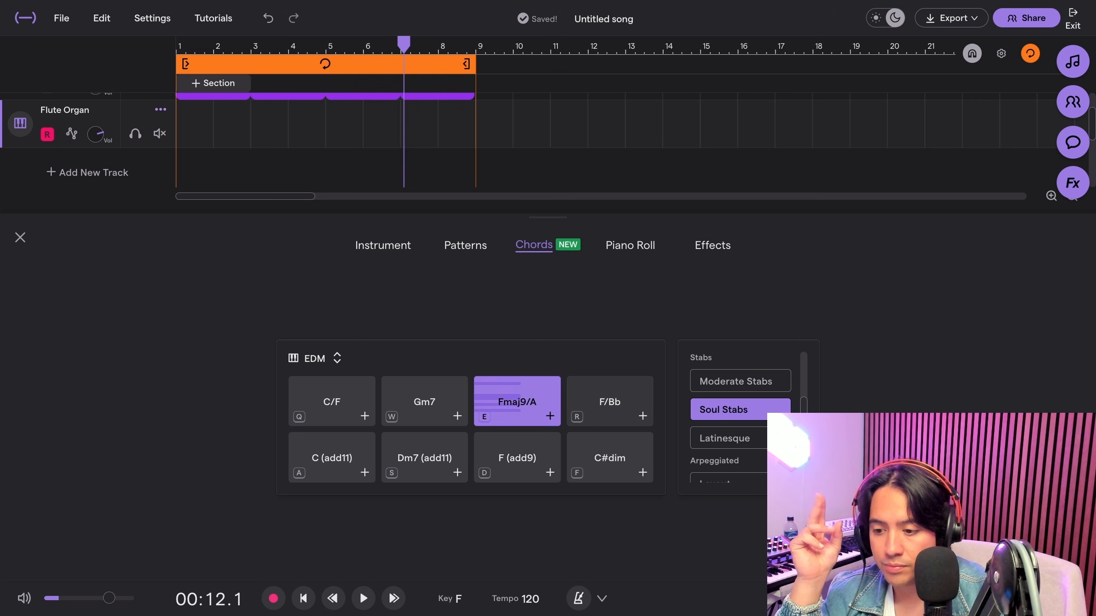
key("r")
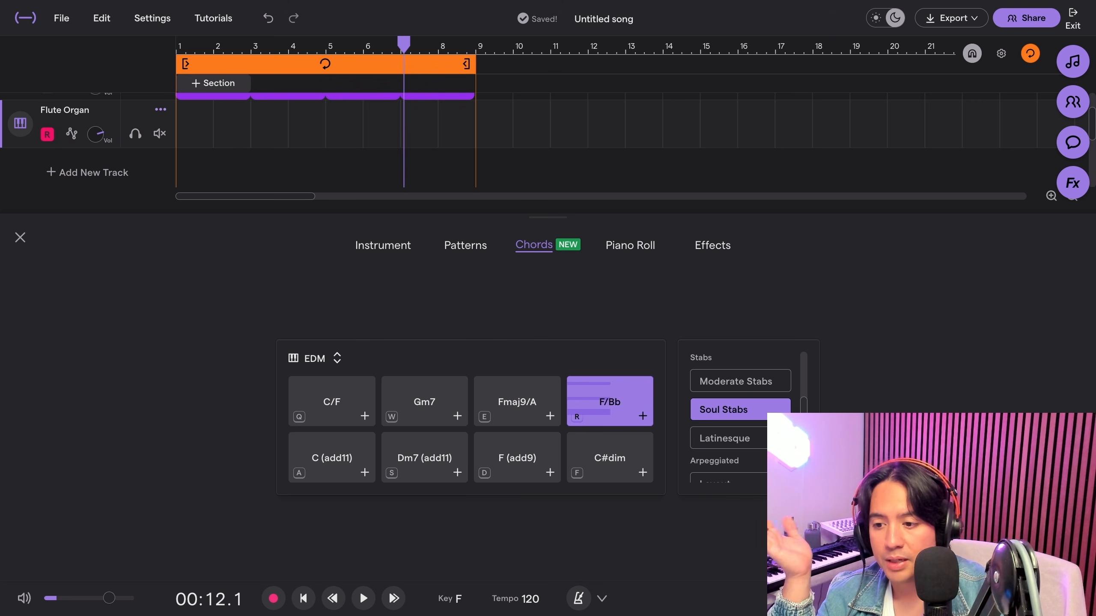
Set the playing style to Dreamer and audition the C/F, Gm7, Fmaj9/A and F/Bb chords
scroll(741, 432, "down", 2)
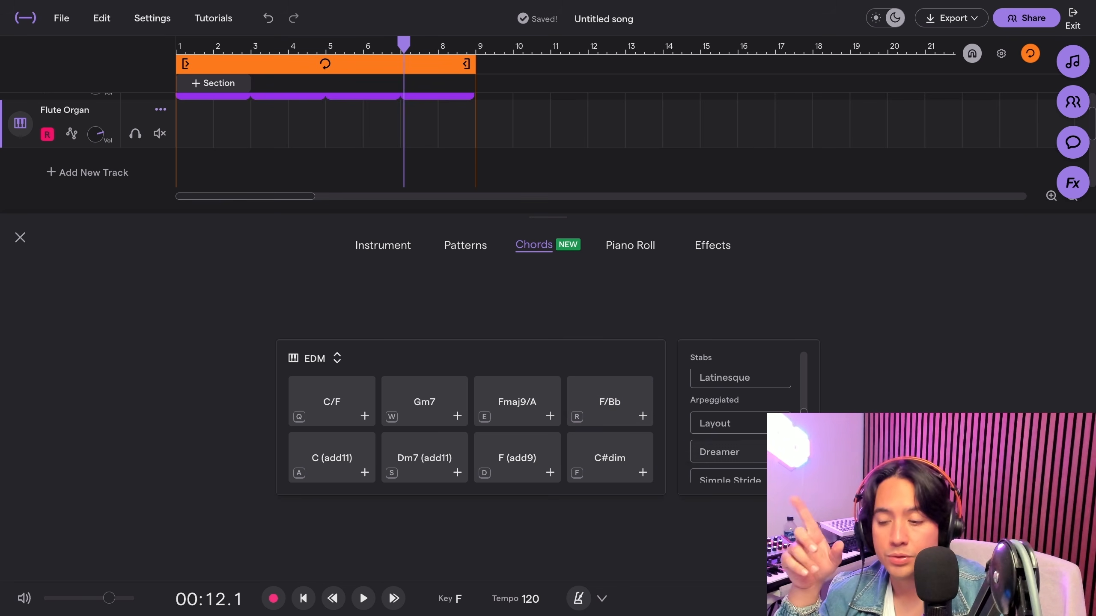
left_click(740, 452)
key("q")
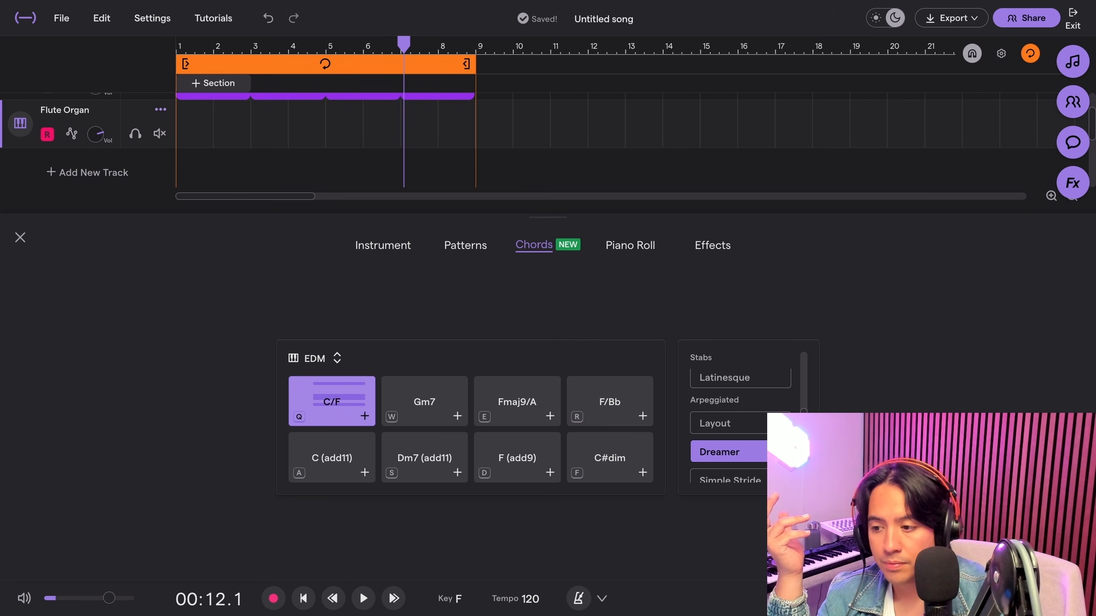
key("w")
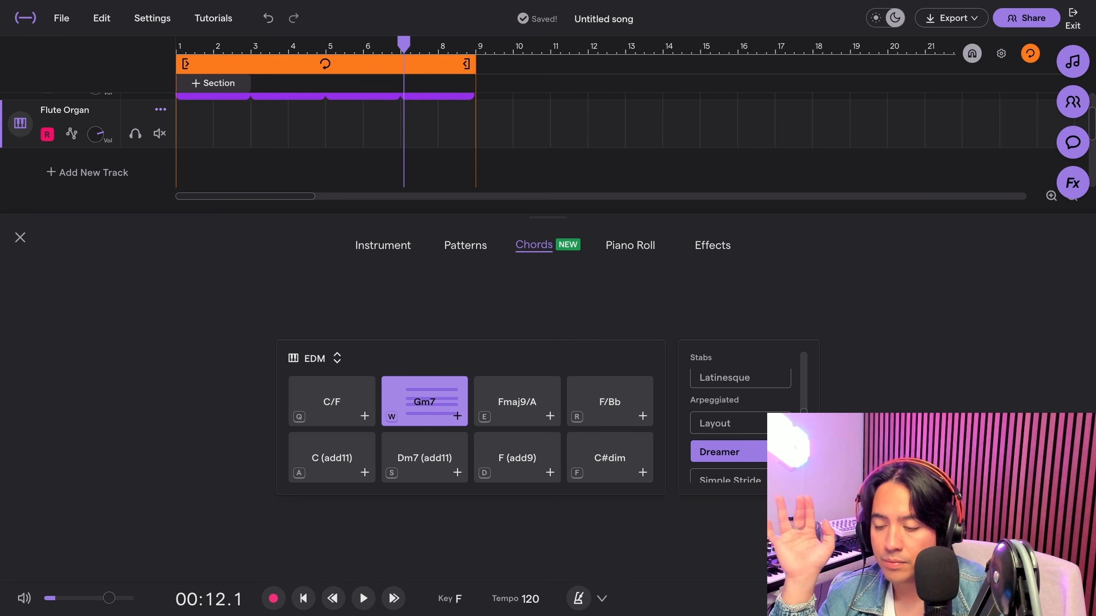
key("e")
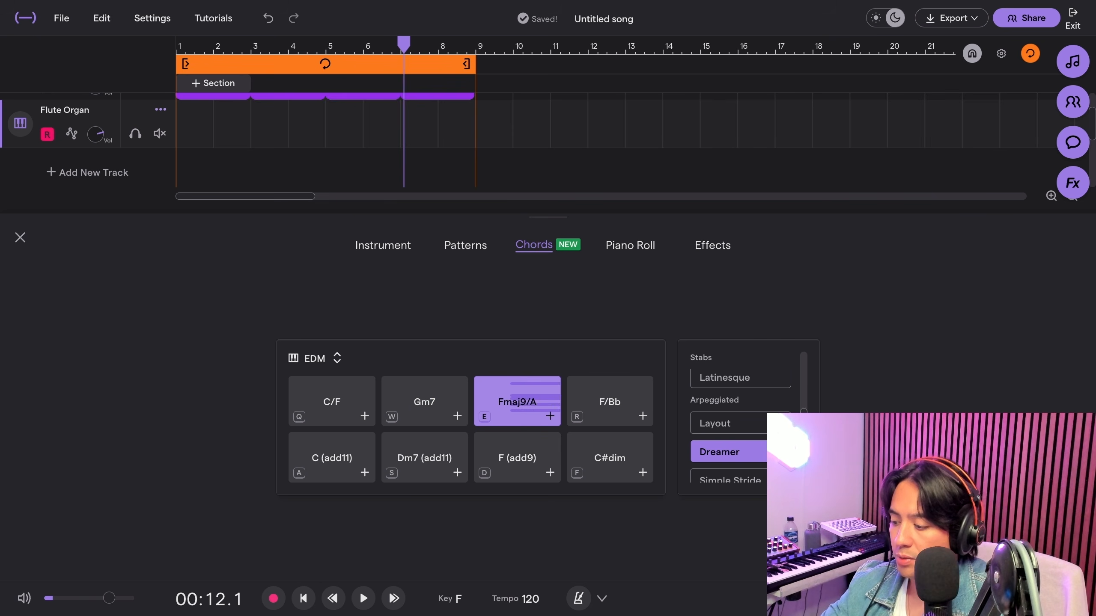
key("r")
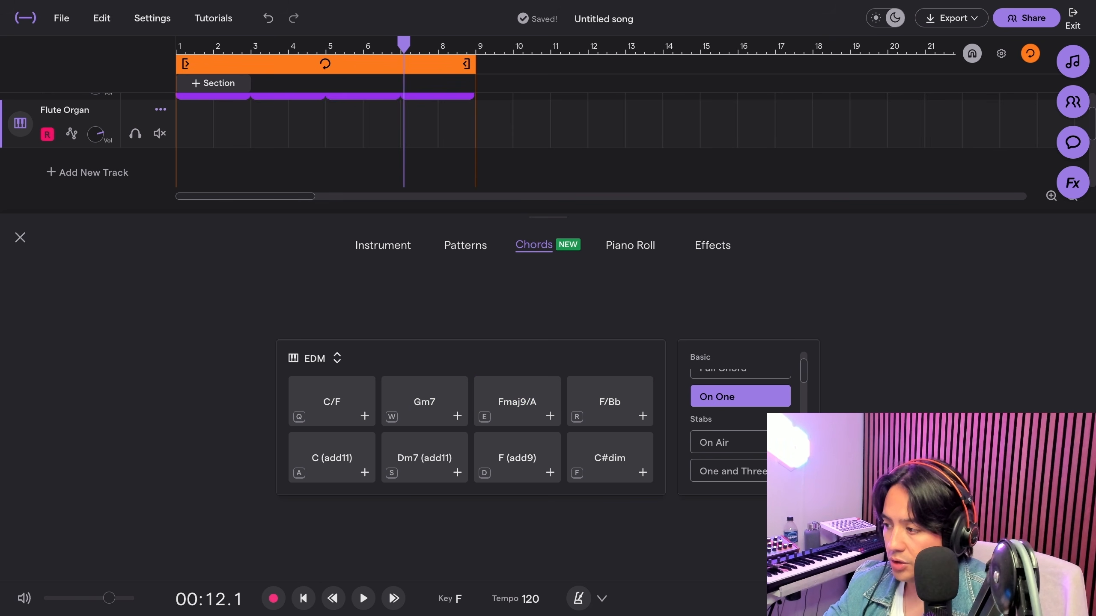
Audition the C/F, Gm7, Fmaj9/A and F/Bb chords in the On One playing style
key("q")
key("w")
key("e")
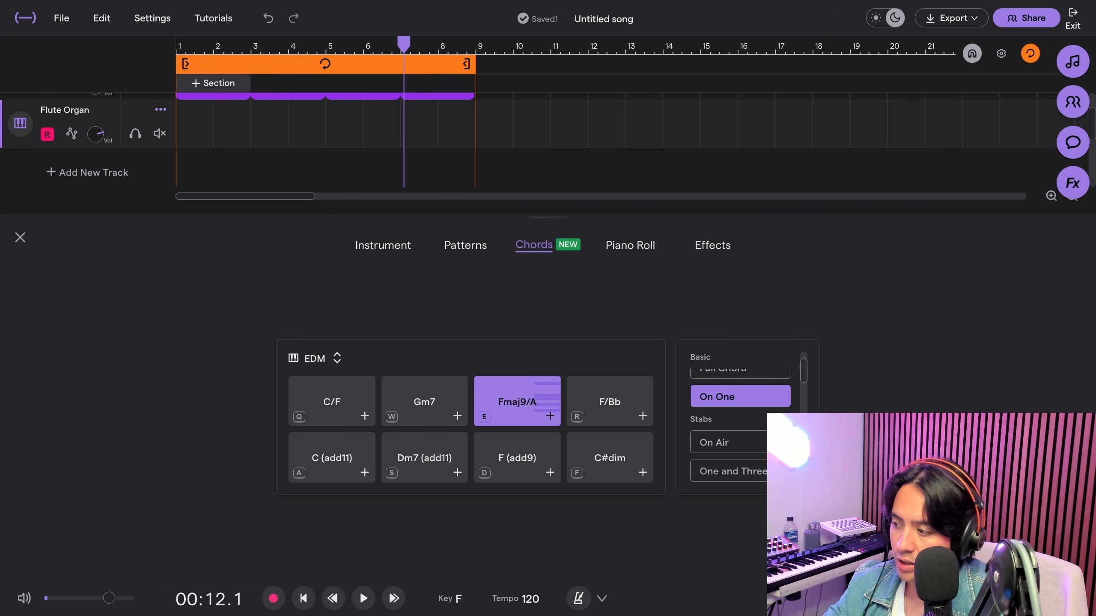
key("r")
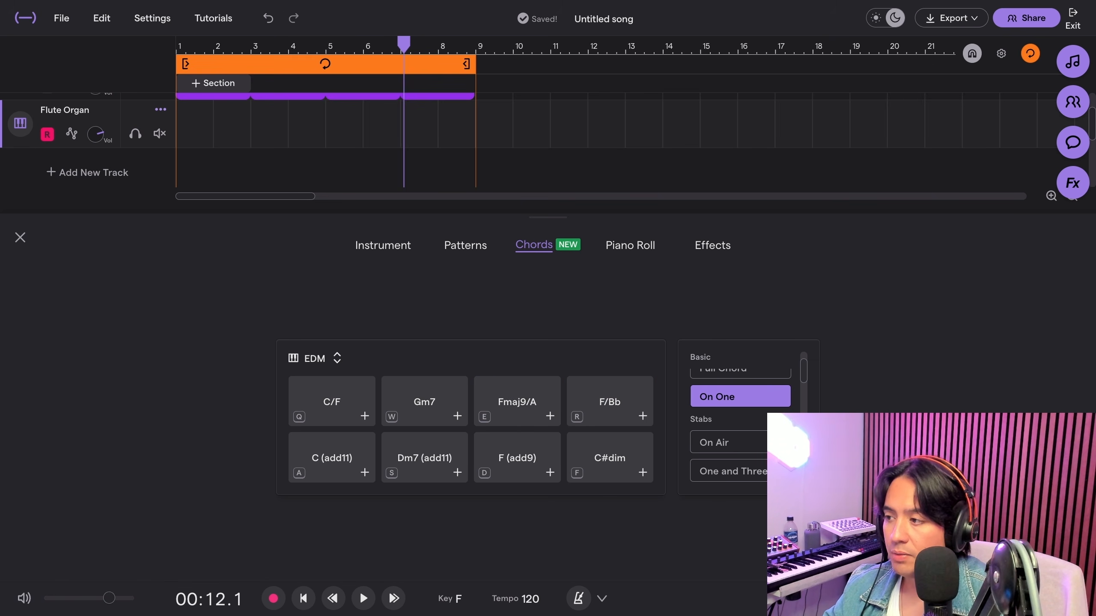
Open the Flute Organ track's chord region in the Piano Roll and enlarge the editor, keeping part of the track in view
left_click(630, 245)
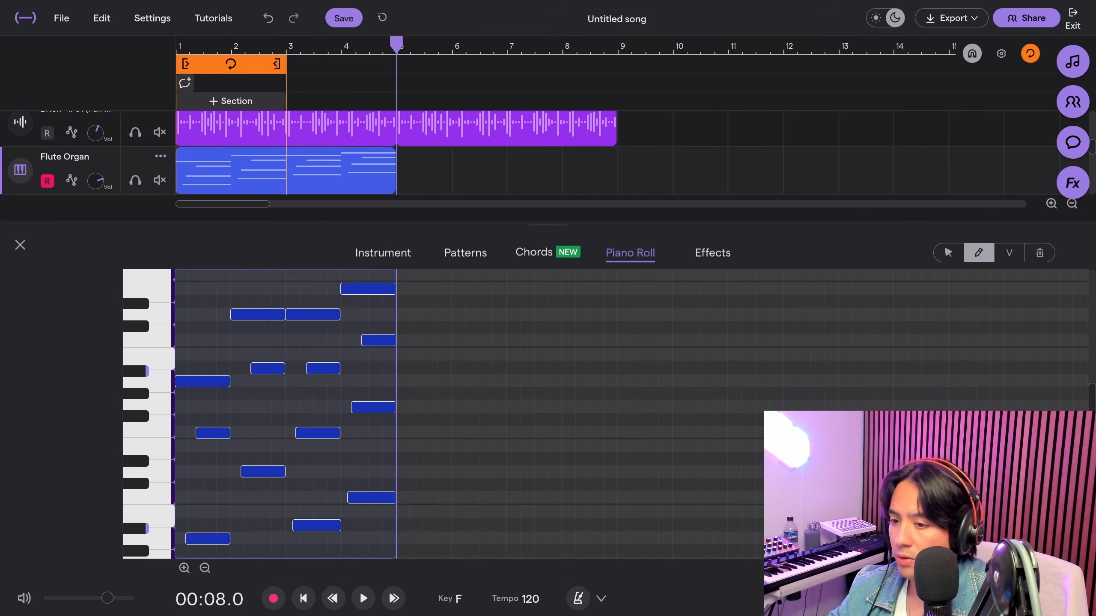
left_click_drag(548, 224, 548, 139)
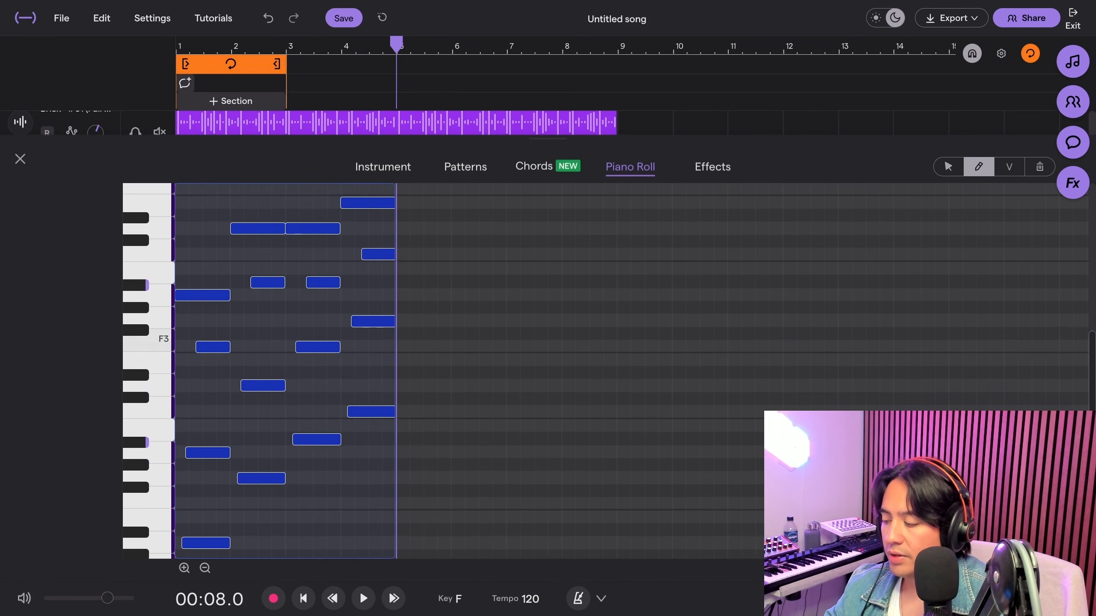
key("space")
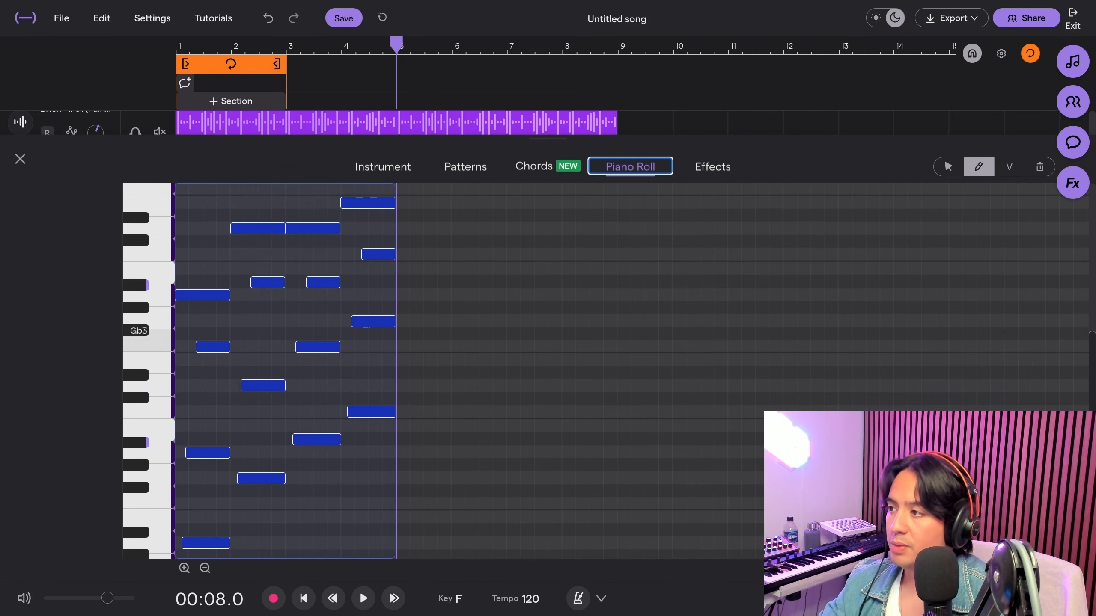
scroll(396, 123, "down", 1)
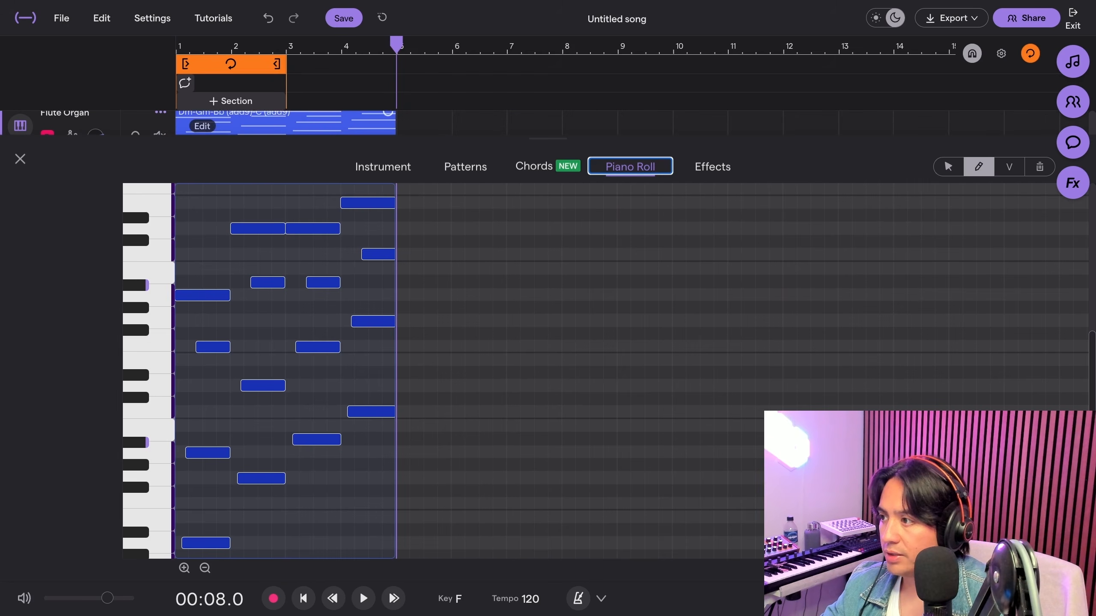
left_click_drag(548, 139, 548, 174)
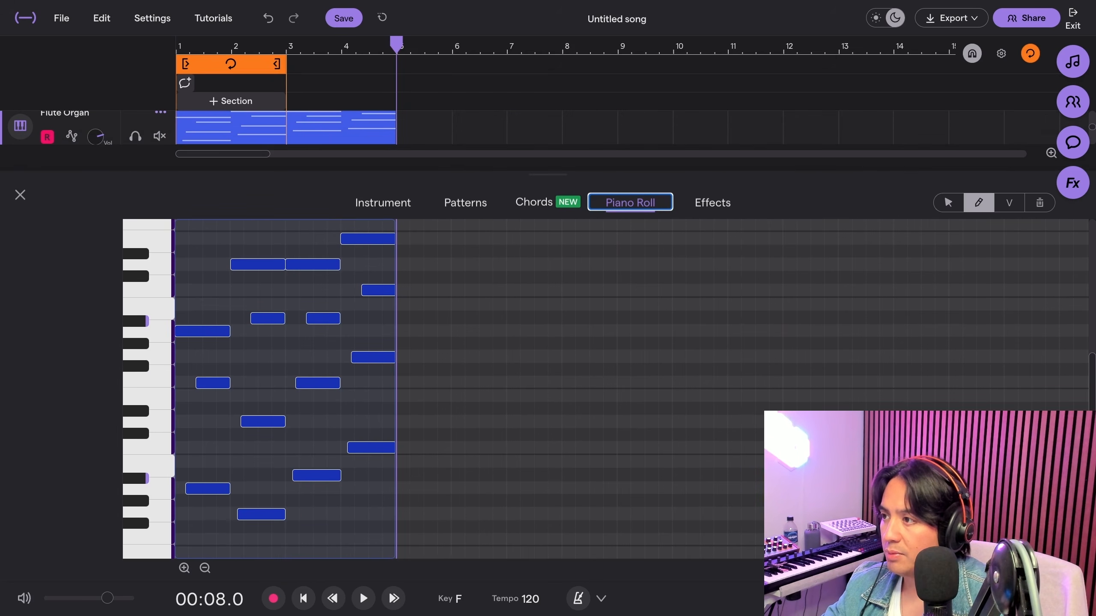
Return the playhead to the song start and lower the full-bar note in bar 2 by about two semitones
left_click_drag(396, 45, 176, 45)
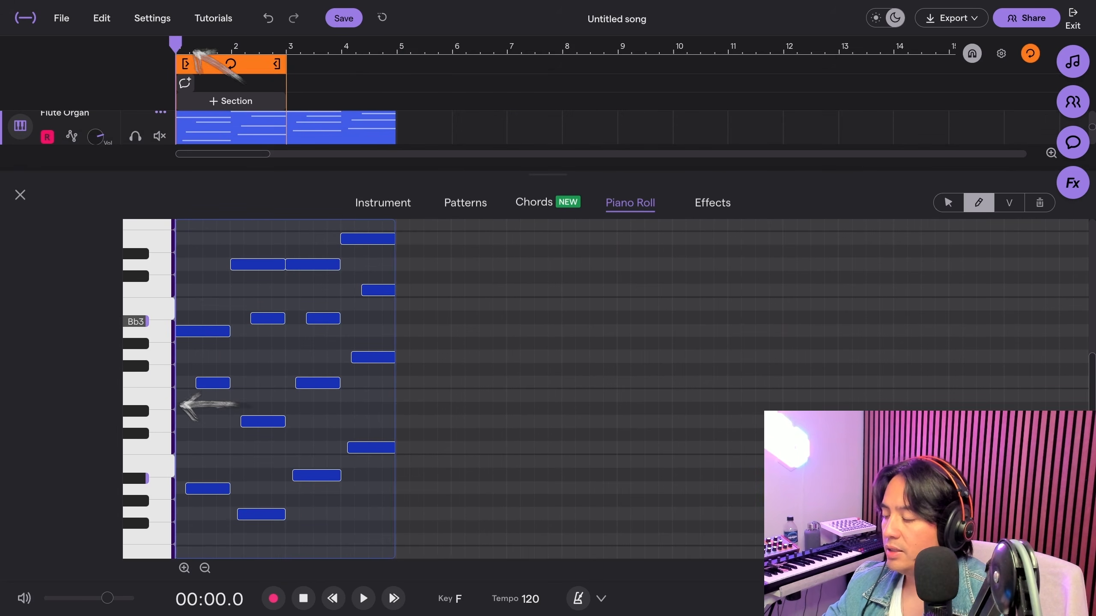
left_click(185, 568)
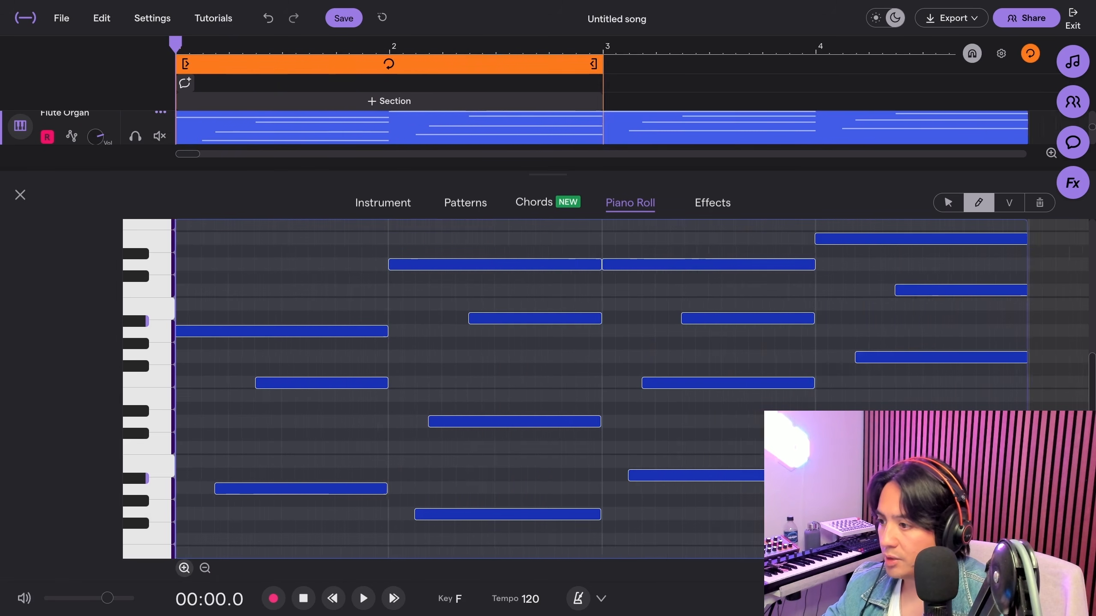
left_click(205, 568)
left_click(205, 568)
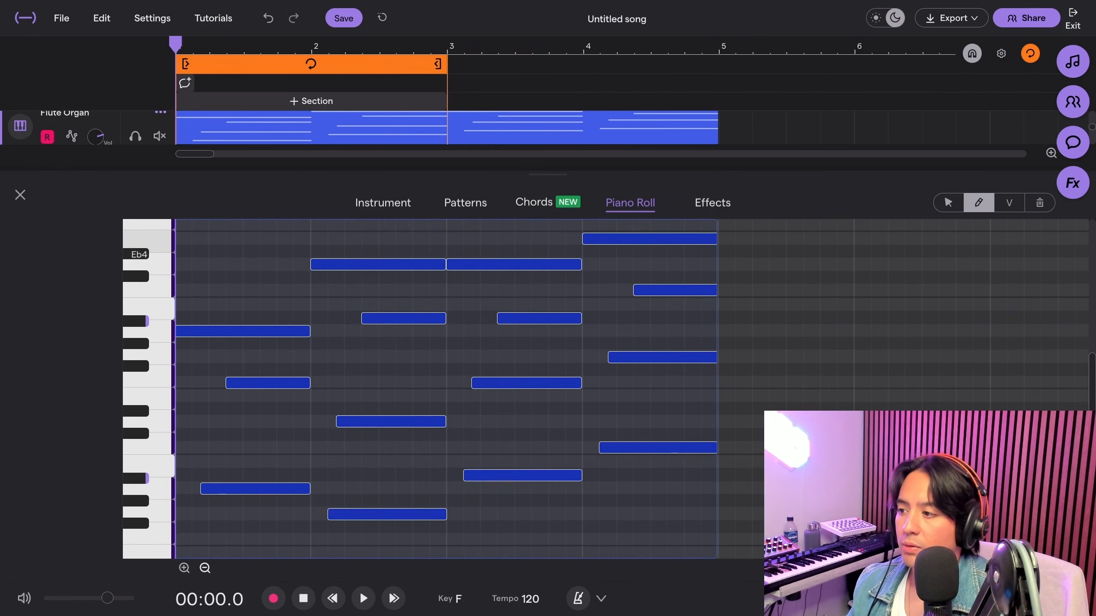
left_click(415, 264)
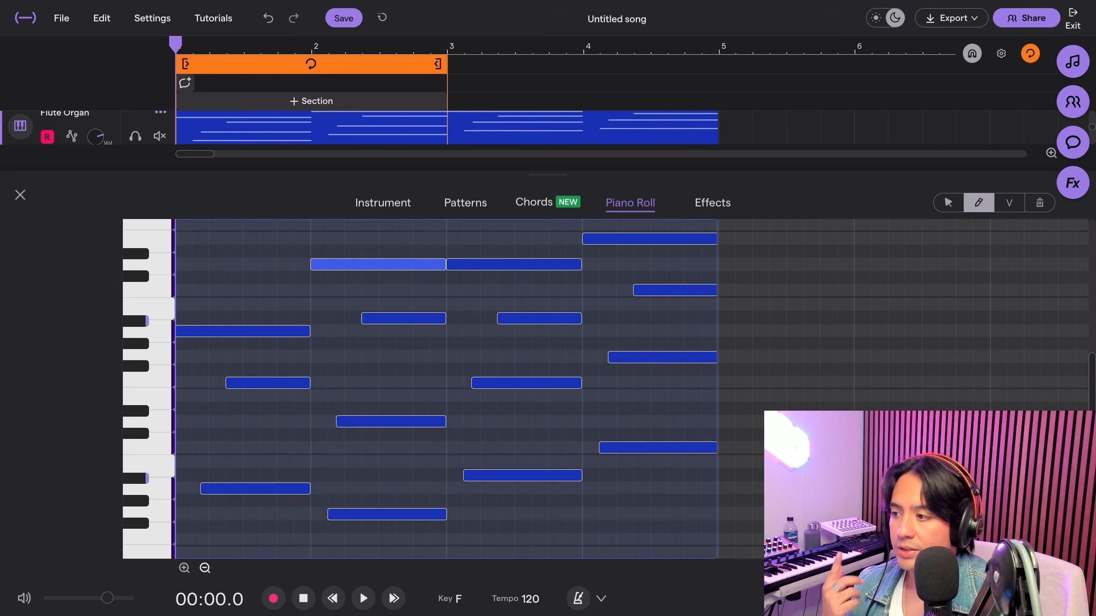
left_click_drag(414, 265, 414, 292)
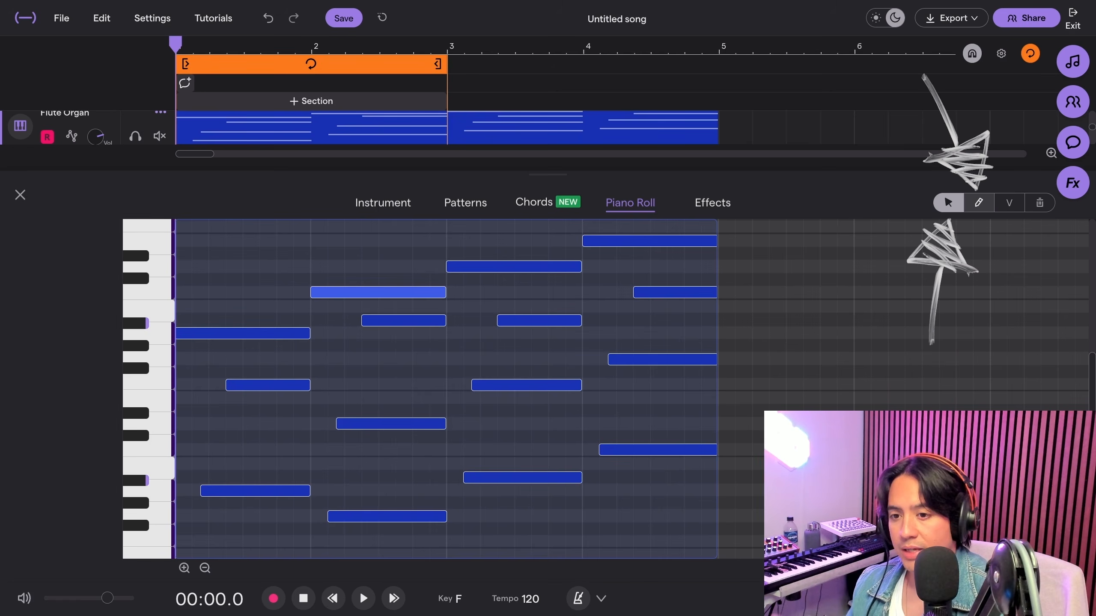
Show the pencil and velocity tools of the Piano Roll, and use the delete tool on the highest note in bar 4
left_click(979, 202)
left_click(1009, 202)
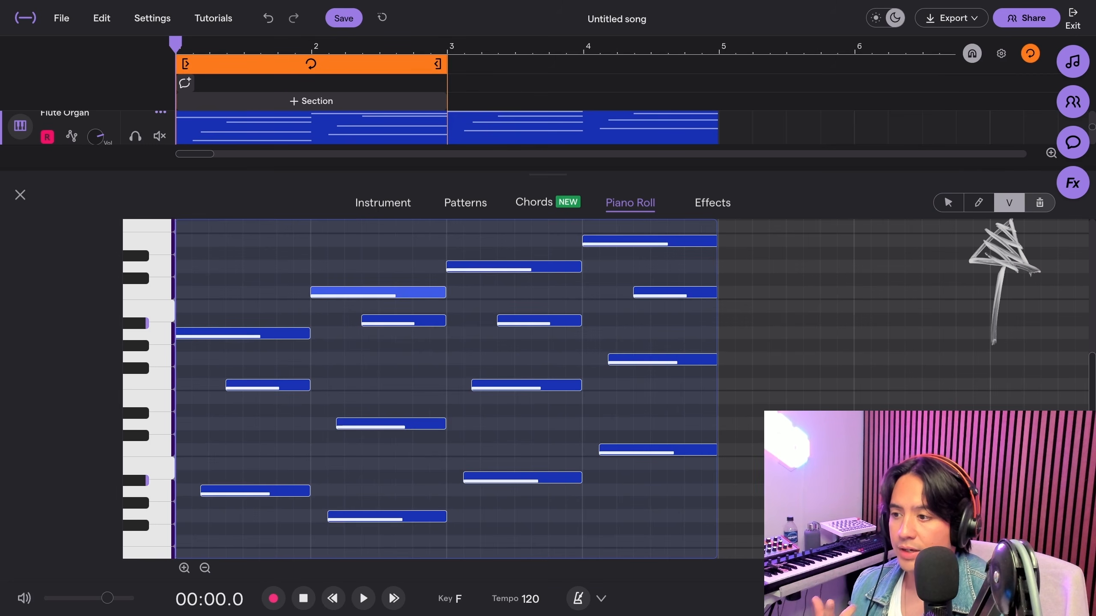
left_click(1040, 203)
left_click(655, 241)
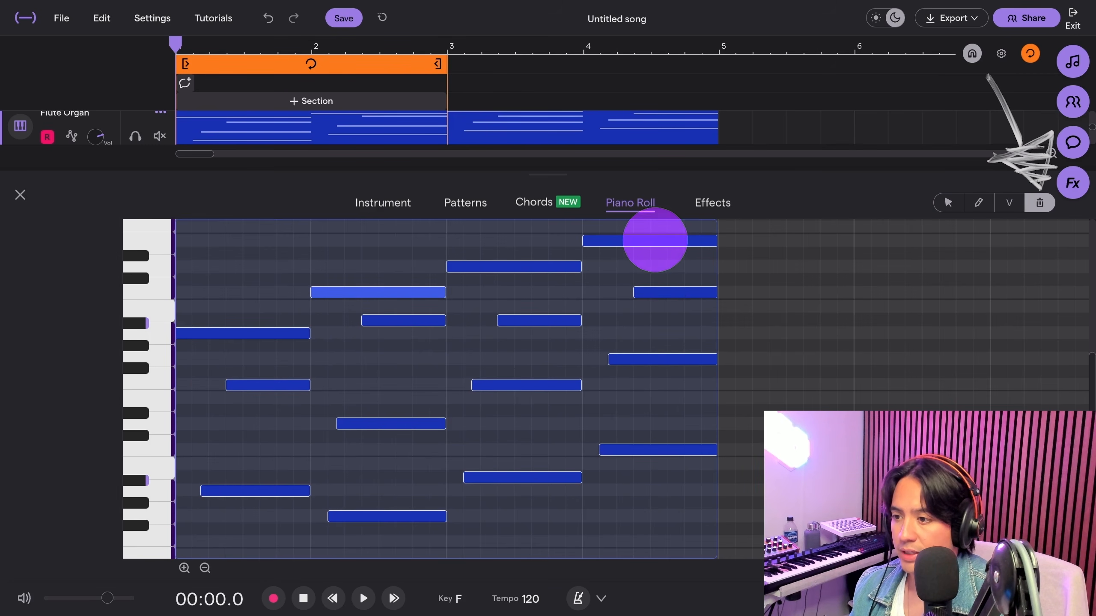
Delete the highest note in bar 3 and draw a full-bar C4 note in its place with the pencil tool
left_click(517, 279)
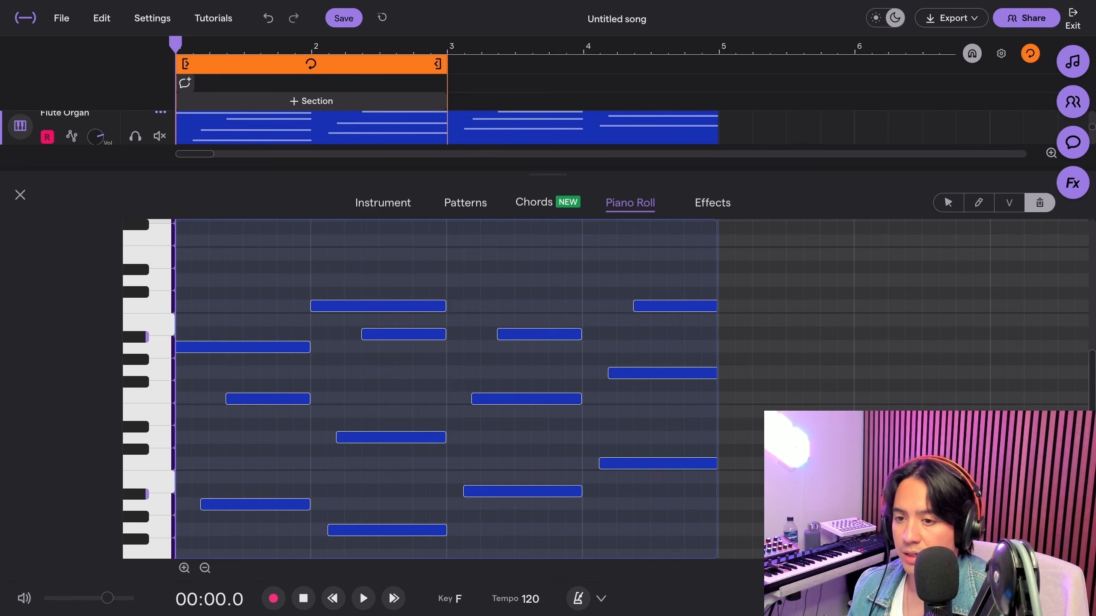
left_click(978, 202)
left_click(466, 306)
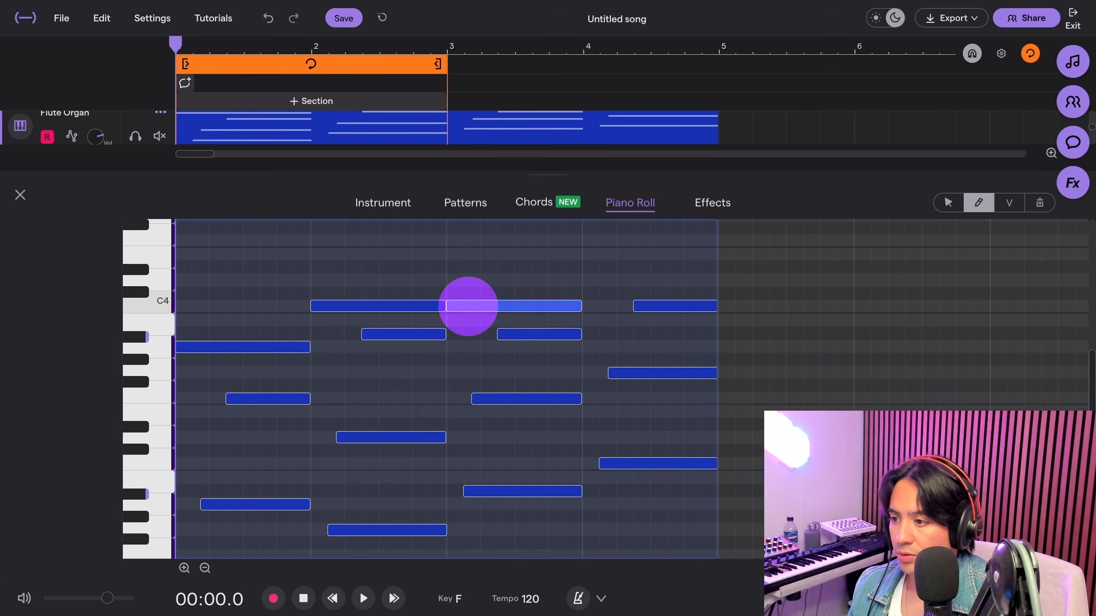
Try a full-bar C4 note in bar 4 and delete it again
left_click(608, 306)
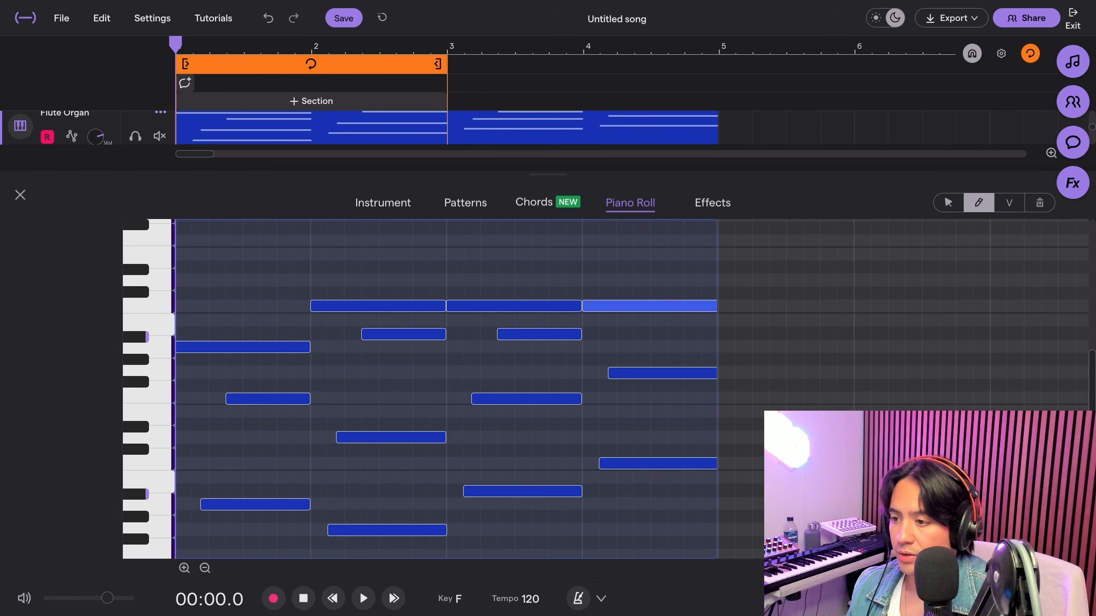
mouse_move(607, 306)
left_mouse_down()
mouse_move(539, 287)
mouse_move(591, 275)
left_mouse_up()
key("Delete")
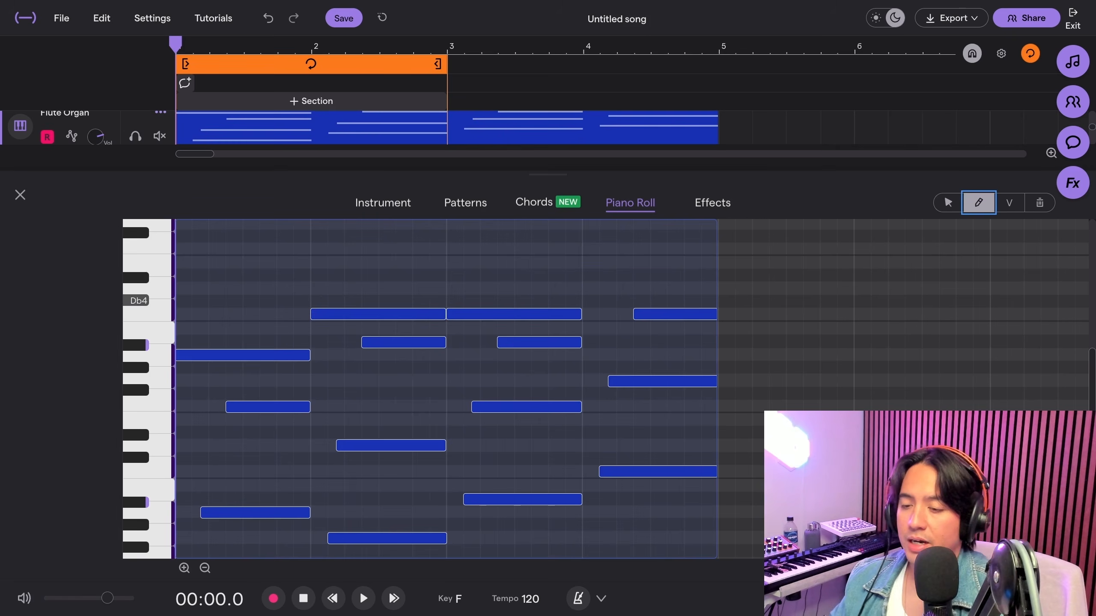
Switch to the velocity tool, and audition the soloed chord track with the Solemn Grand piano preset from the Keys Pianos category
left_click(1009, 202)
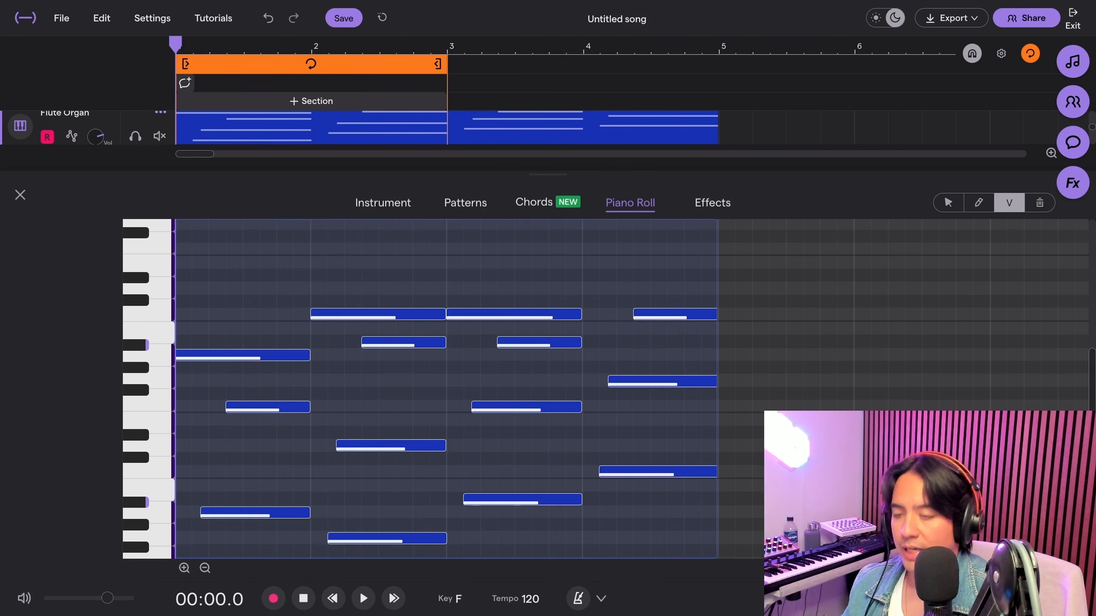
left_click(383, 202)
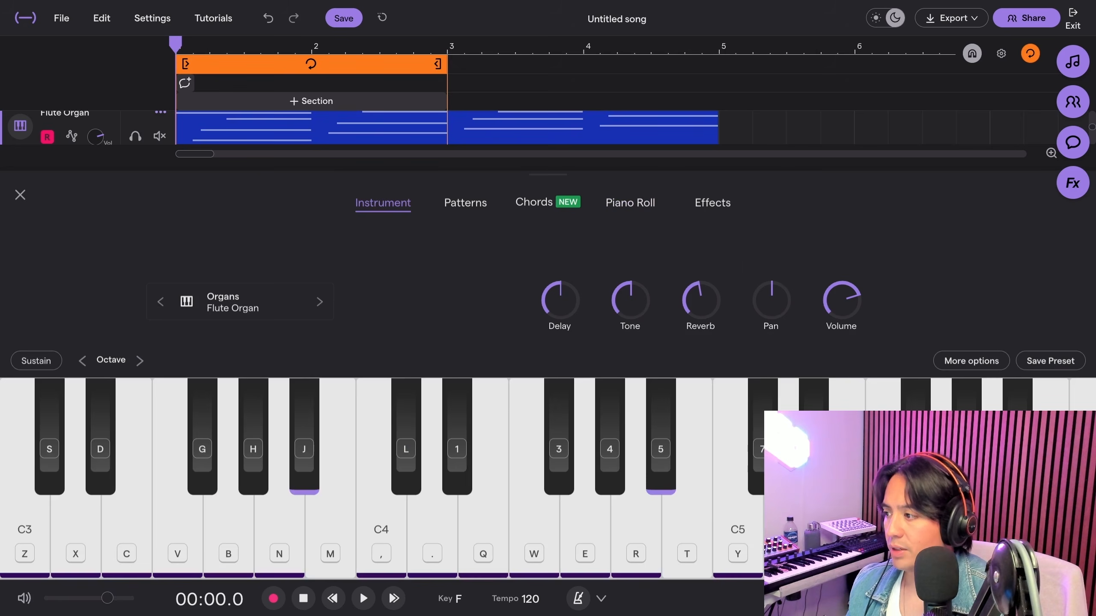
left_click(236, 302)
left_click(536, 273)
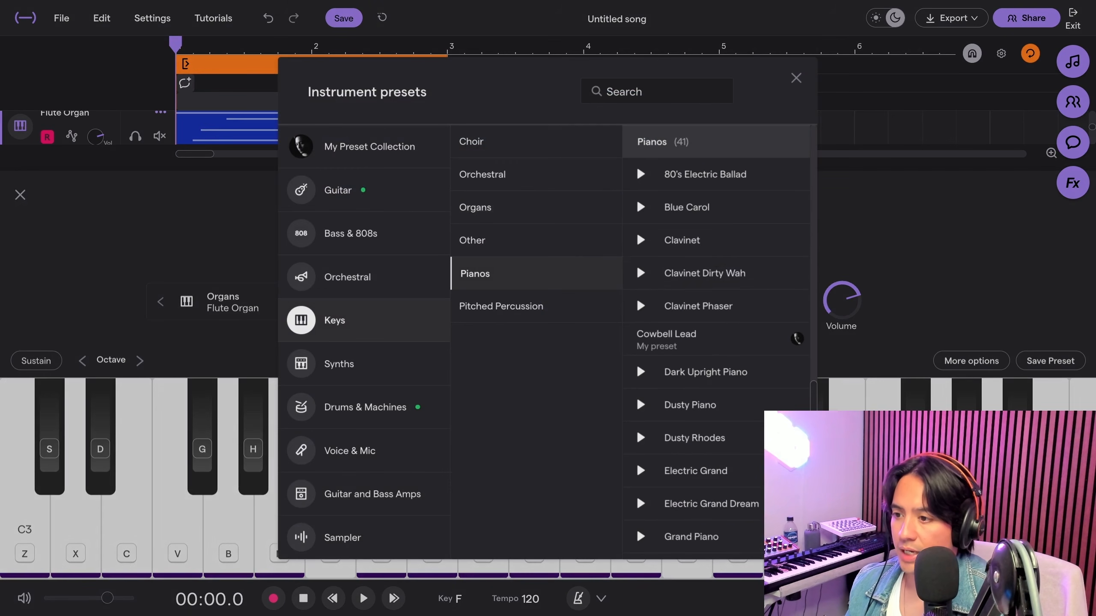
scroll(716, 345, "down", 6)
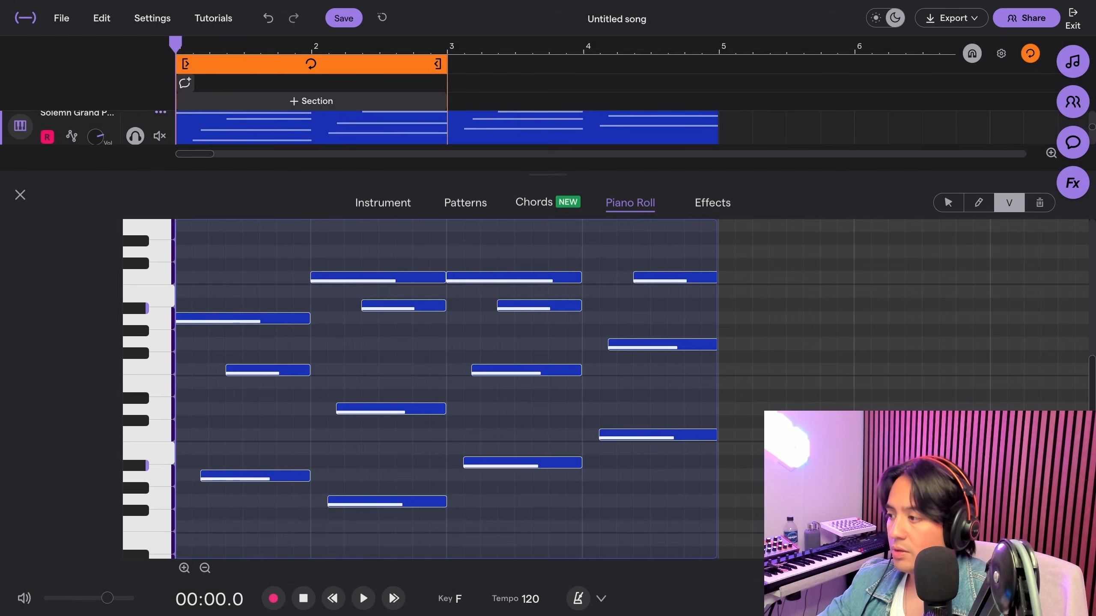
key("space")
key("space")
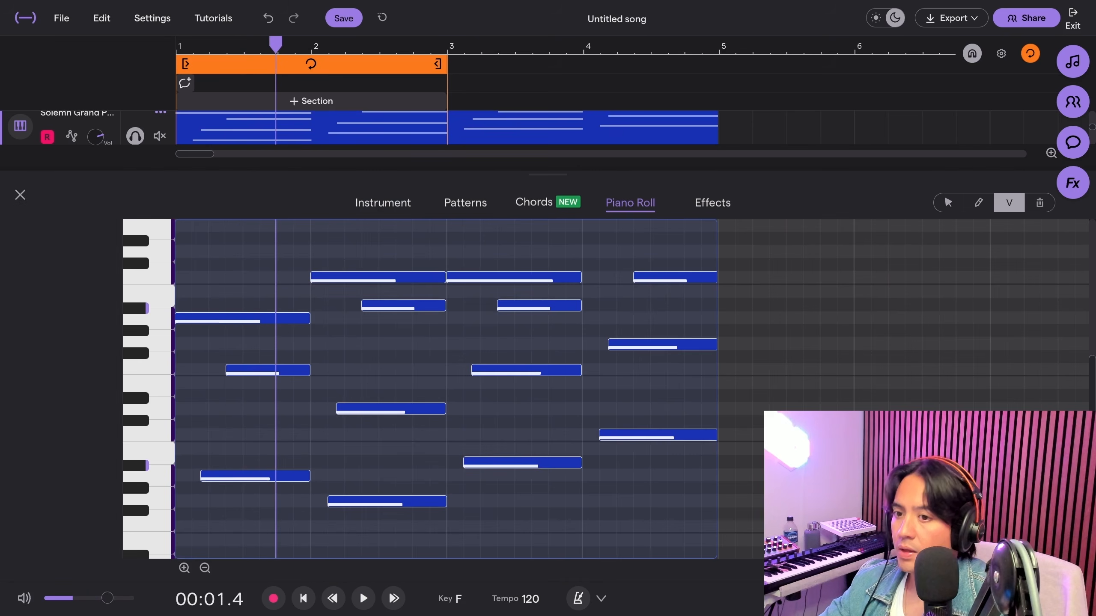
Enlarge the Piano Roll, lower the velocity of the notes to roughly a fifth of full level, and play the softer chords
left_click_drag(548, 174, 548, 128)
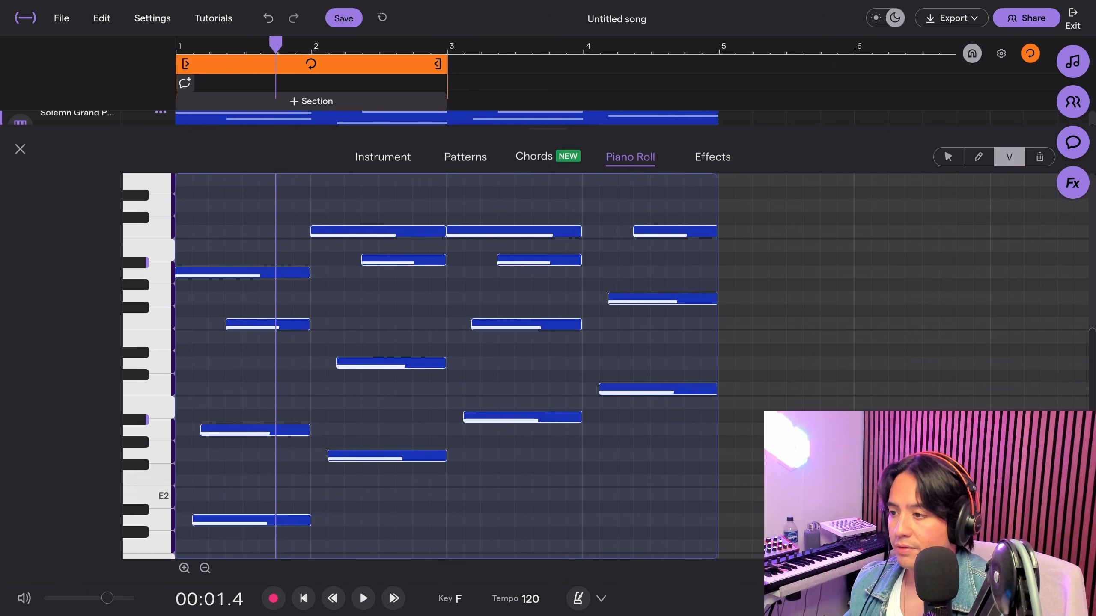
left_click_drag(658, 496, 233, 228)
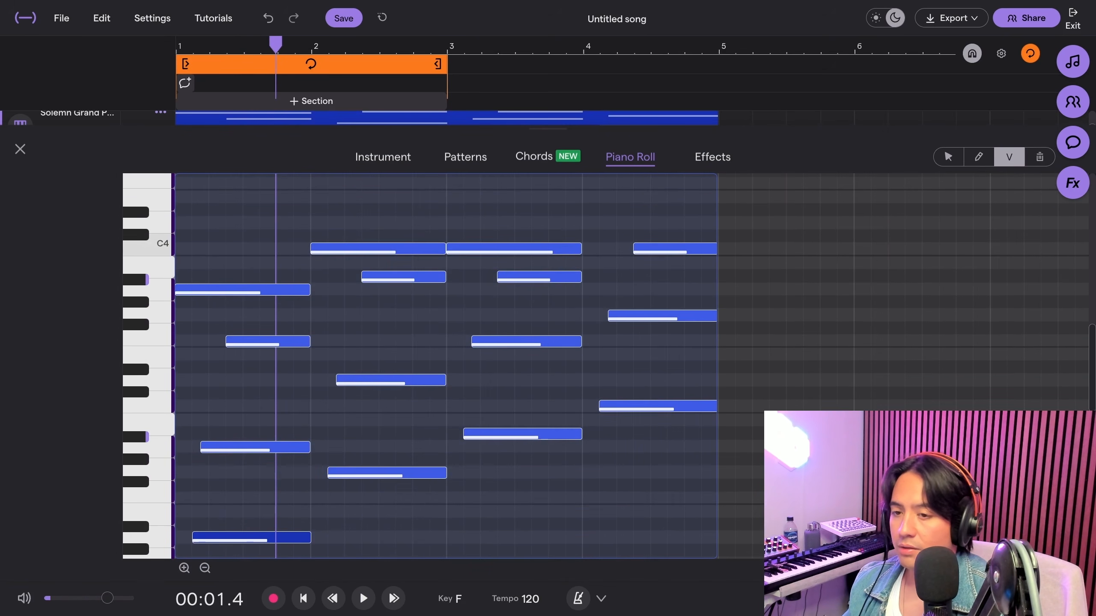
left_click(1009, 156)
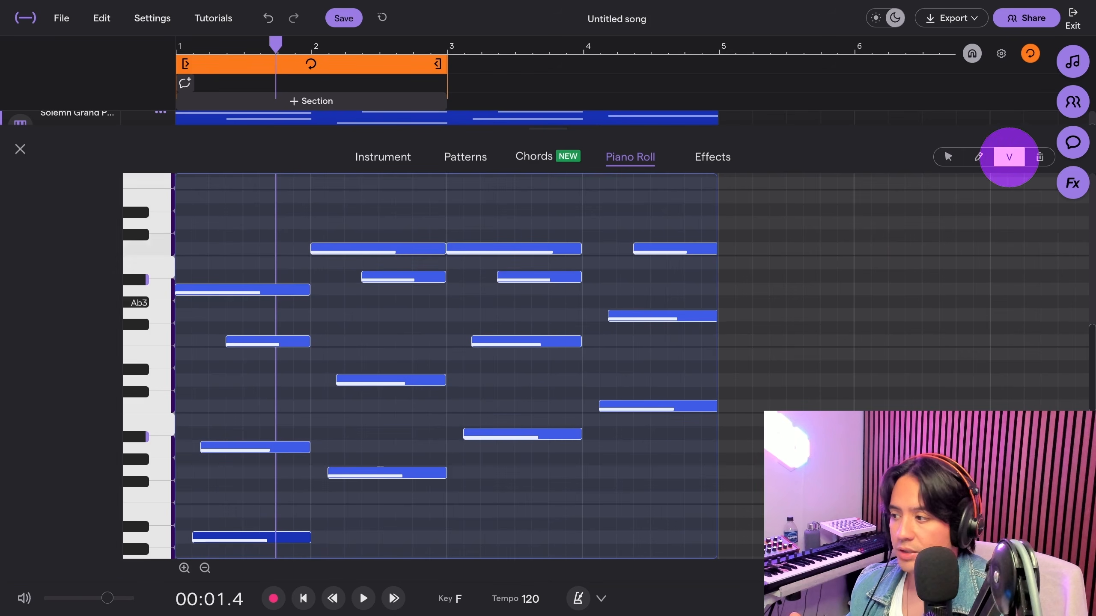
left_click_drag(268, 337, 269, 380)
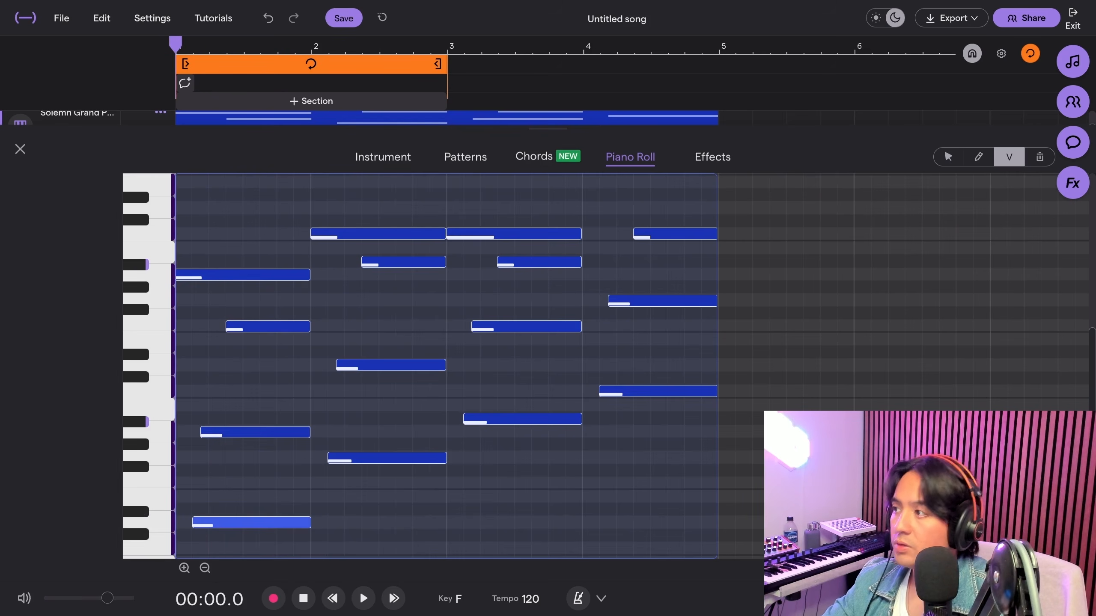
key("space")
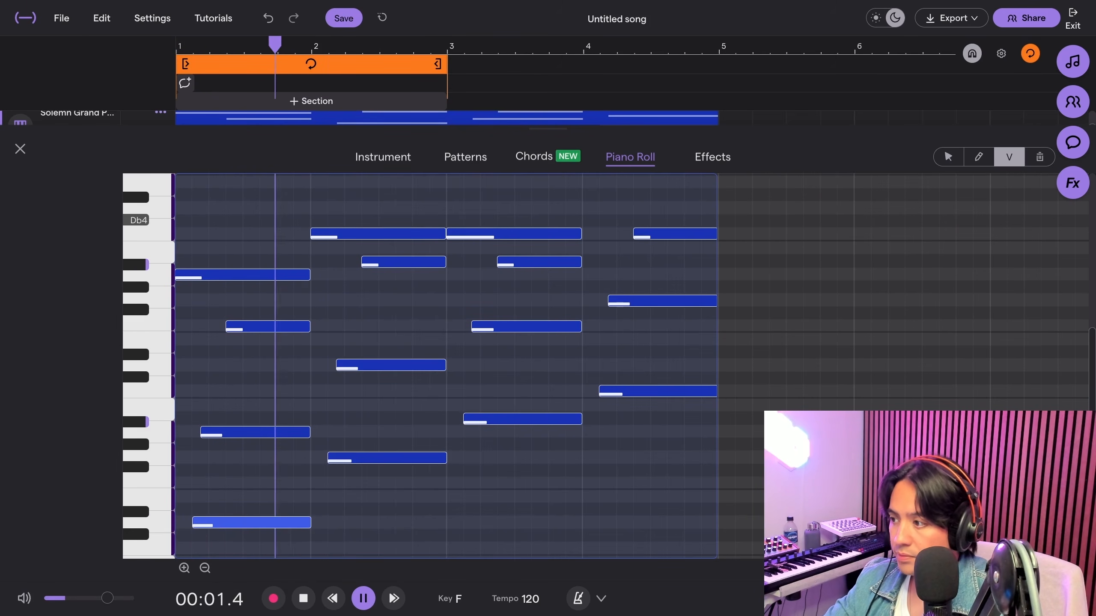
key("space")
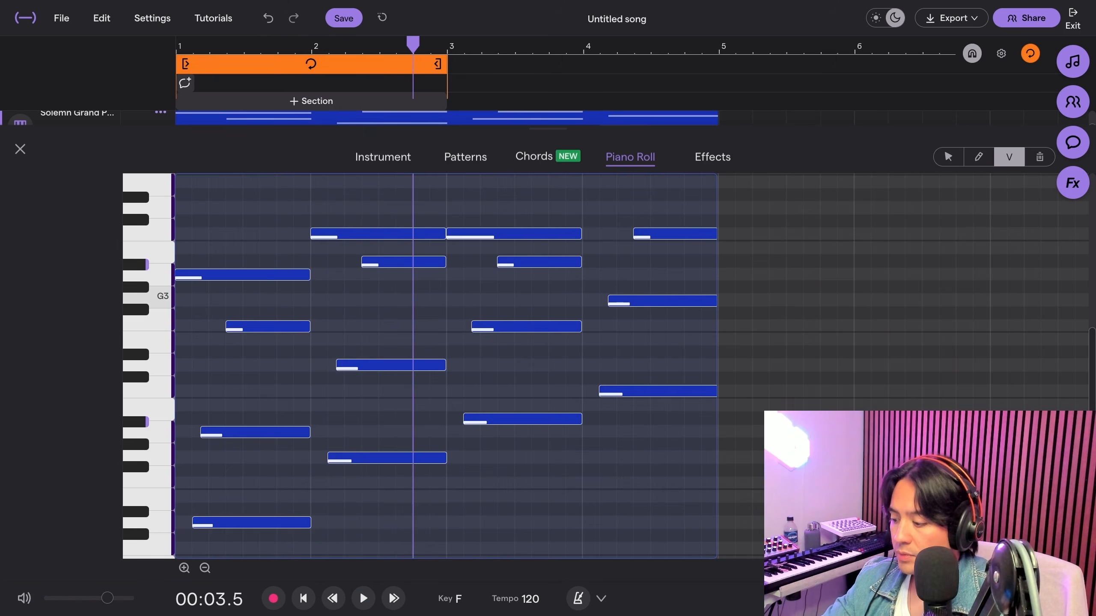
Select all notes in the region, raise their velocity to roughly 85 percent, and play the louder chords
key("ctrl+a")
left_click(271, 275)
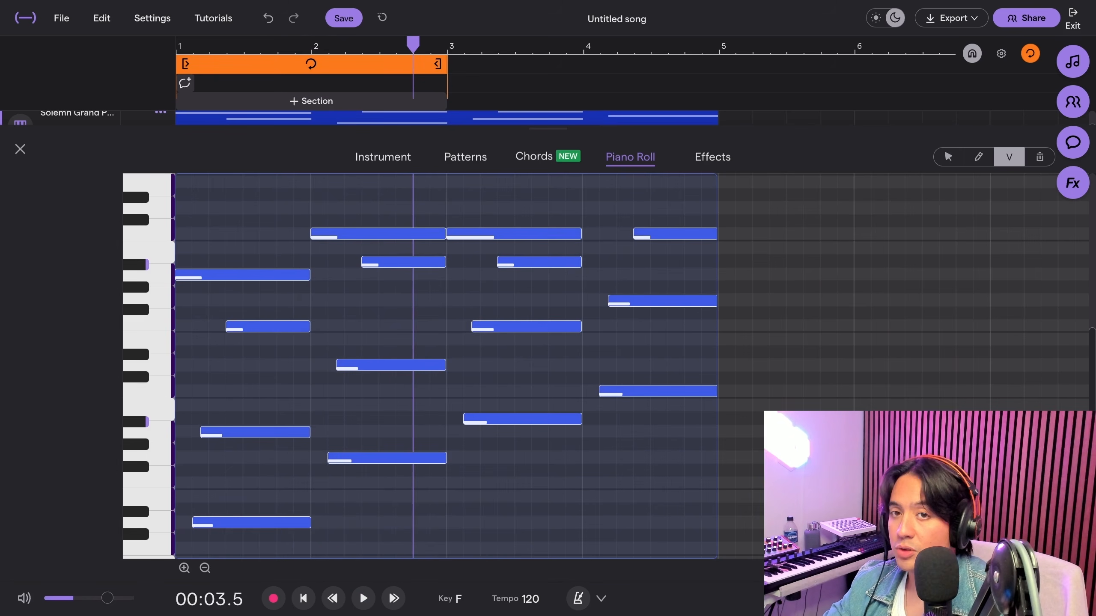
left_click_drag(271, 275, 271, 184)
scroll(271, 310, "down", 1)
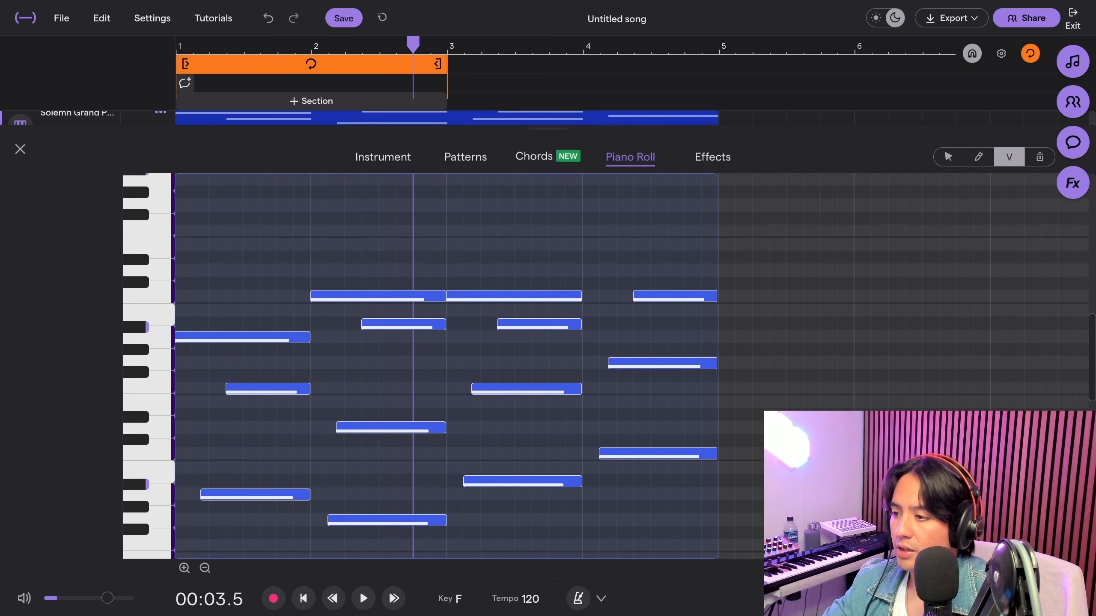
key("space")
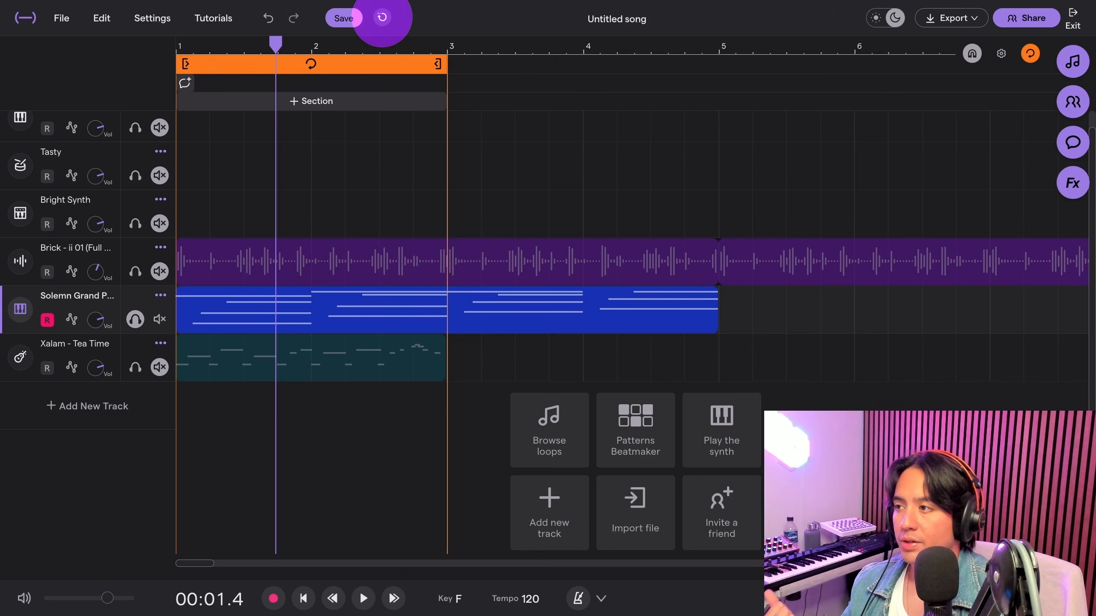
Review the Time Restore list of saved song versions and close it
left_click(382, 17)
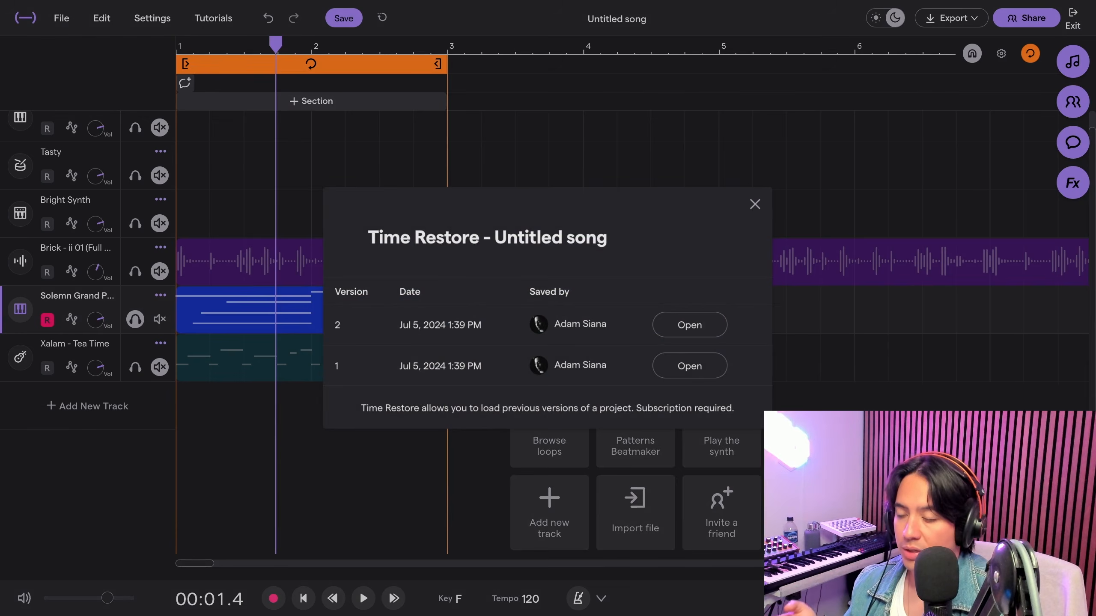
left_click(755, 204)
Open the song title for editing, leave it as Untitled song, and show the export options
left_click(655, 18)
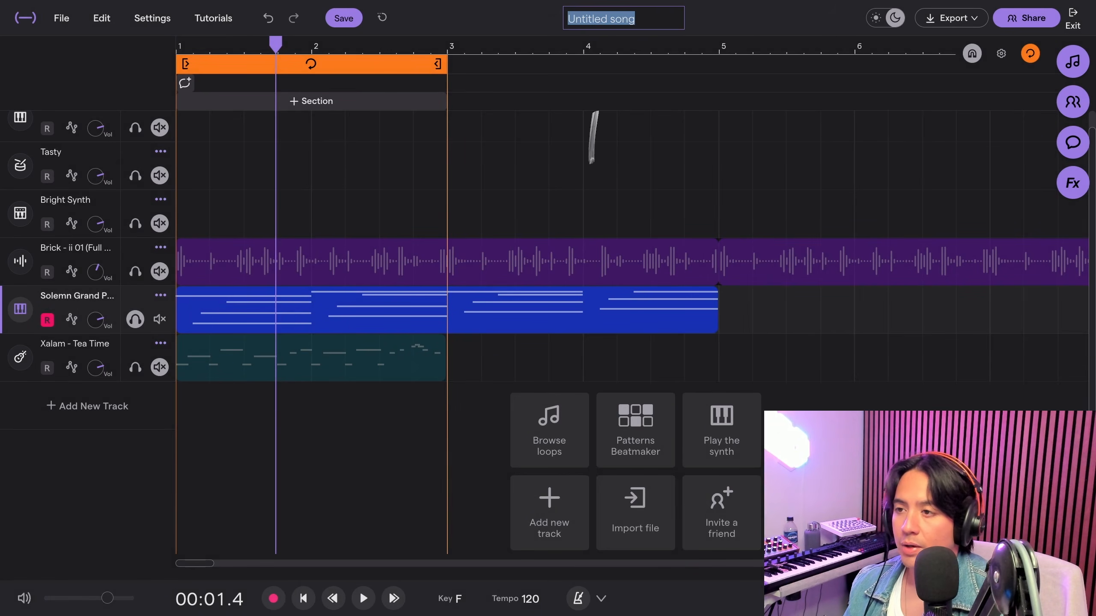
key("Return")
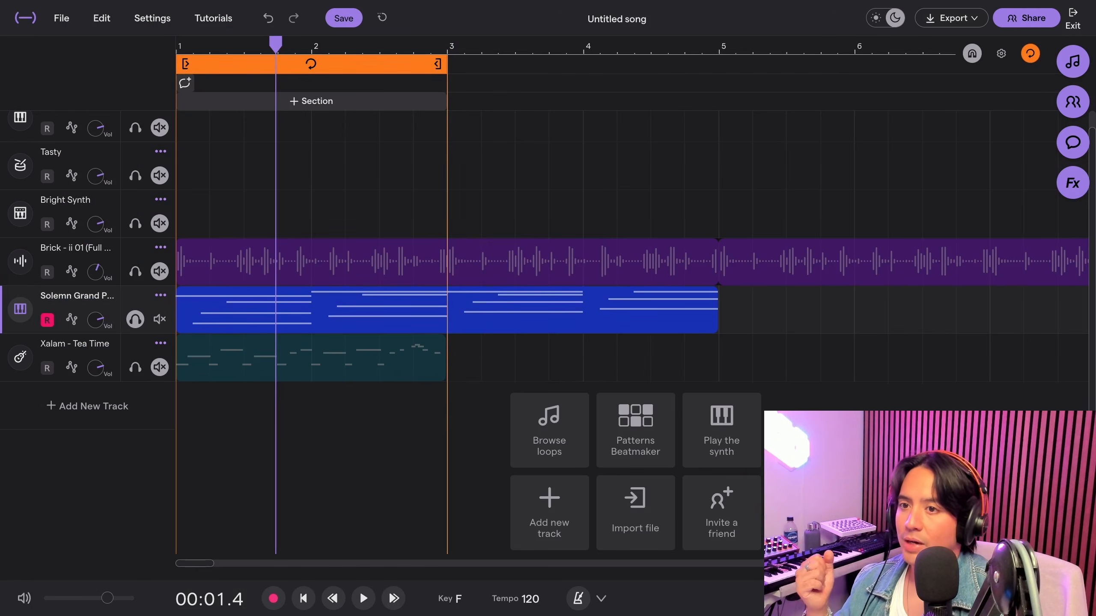
left_click(952, 18)
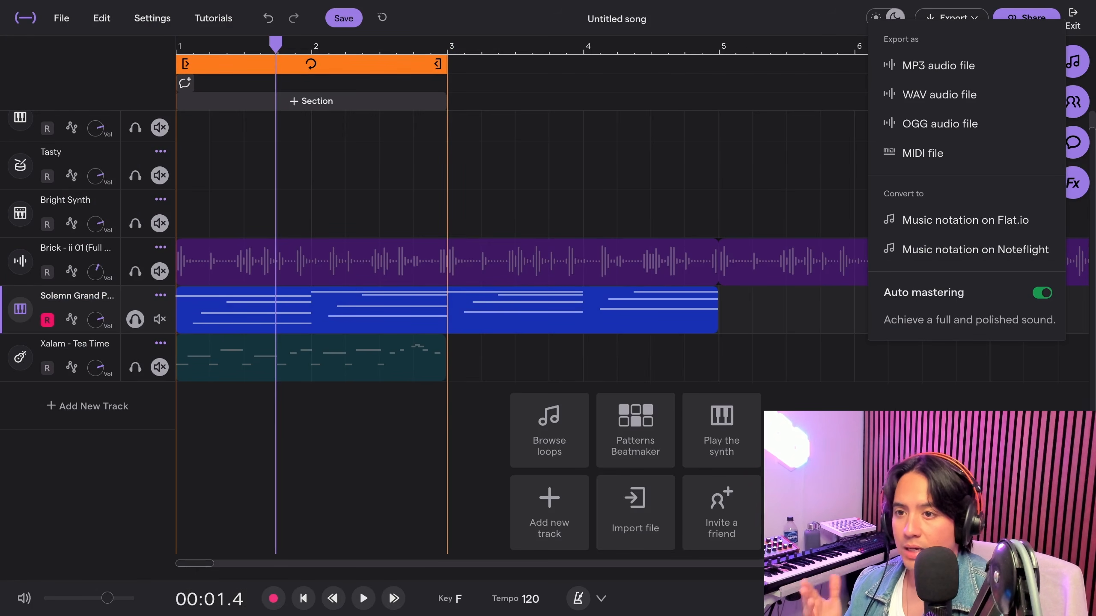